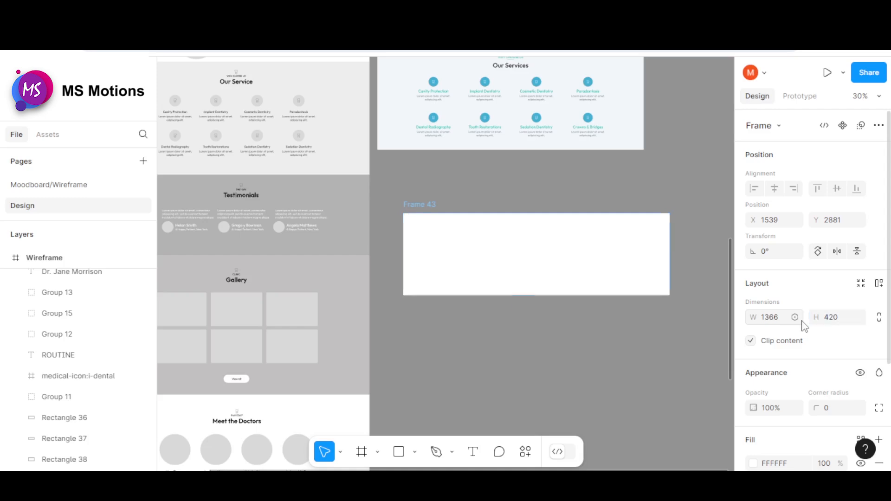
- Move the blank 1366 × 420 frame below the Our Services section, aligned with its edges, at X 1406, Y 2664
{"action": "left_click_drag", "start_coordinate": [424, 240], "coordinate": [397, 203]}
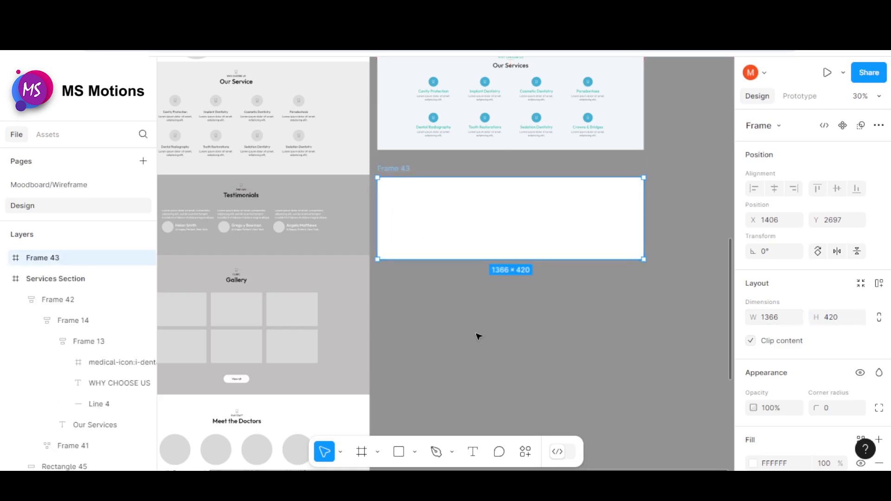
{"action": "scroll", "coordinate": [534, 337], "scroll_direction": "right", "scroll_amount": 1}
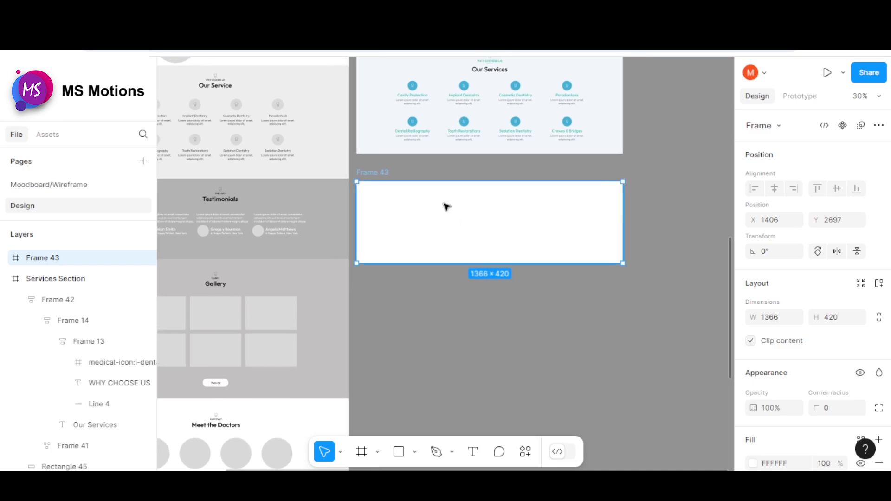
{"action": "mouse_move", "coordinate": [443, 224]}
{"action": "left_mouse_down"}
{"action": "mouse_move", "coordinate": [467, 213]}
{"action": "mouse_move", "coordinate": [446, 218]}
{"action": "left_mouse_up"}
{"action": "left_click", "coordinate": [497, 325]}
- Rename the blank frame below the Our Services section as Testimonials
{"action": "scroll", "coordinate": [205, 204], "scroll_direction": "up", "scroll_amount": 5}
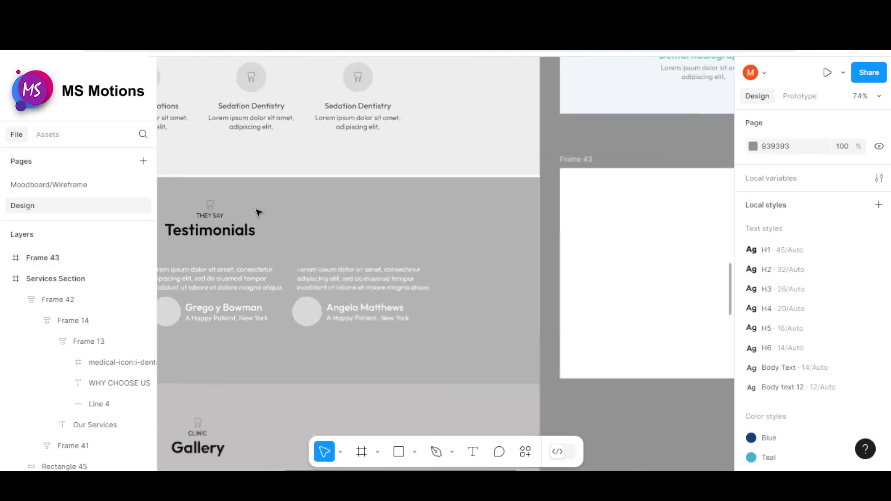
{"action": "double_click", "coordinate": [575, 160]}
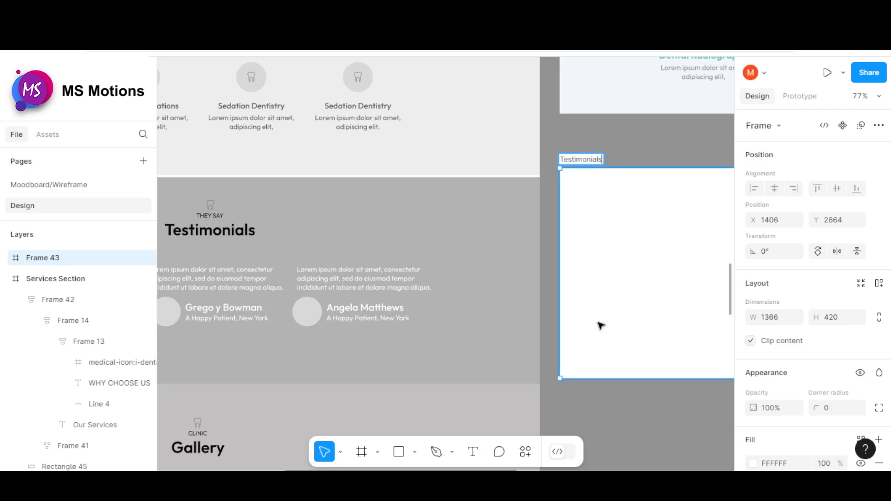
{"action": "type", "text": "Testimonials"}
{"action": "left_click", "coordinate": [650, 407]}
{"action": "scroll", "coordinate": [523, 271], "scroll_direction": "down", "scroll_amount": 4}
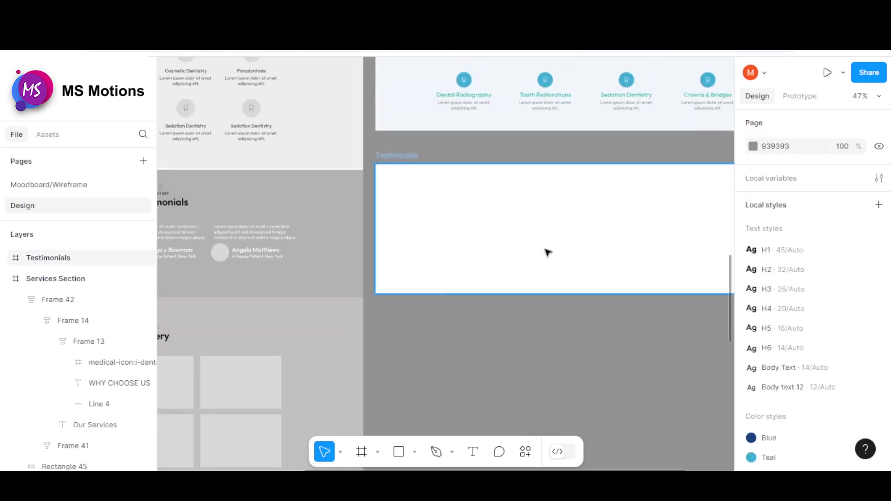
- Draw a 1366 × 420 rectangle covering the whole Testimonials frame
{"action": "scroll", "coordinate": [548, 252], "scroll_direction": "down", "scroll_amount": 2}
{"action": "scroll", "coordinate": [433, 228], "scroll_direction": "up", "scroll_amount": 1}
{"action": "left_click", "coordinate": [398, 452]}
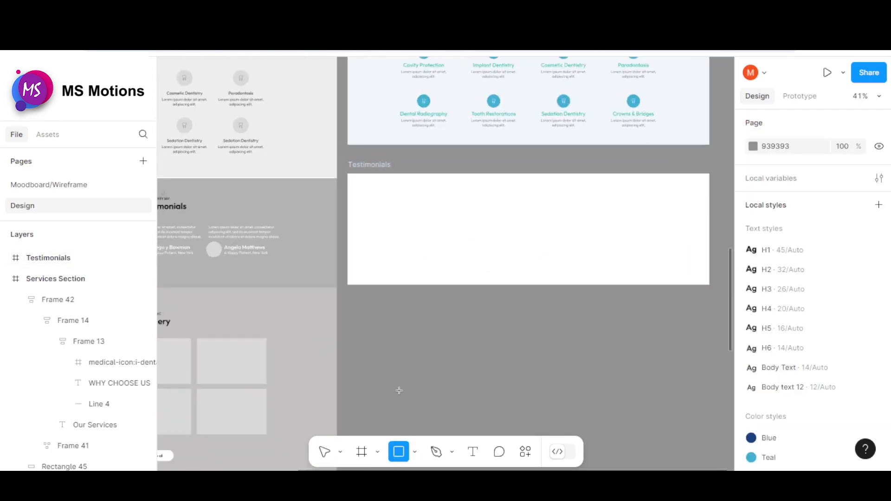
{"action": "mouse_move", "coordinate": [348, 174]}
{"action": "left_mouse_down"}
{"action": "mouse_move", "coordinate": [659, 284]}
{"action": "mouse_move", "coordinate": [708, 285]}
{"action": "left_mouse_up"}
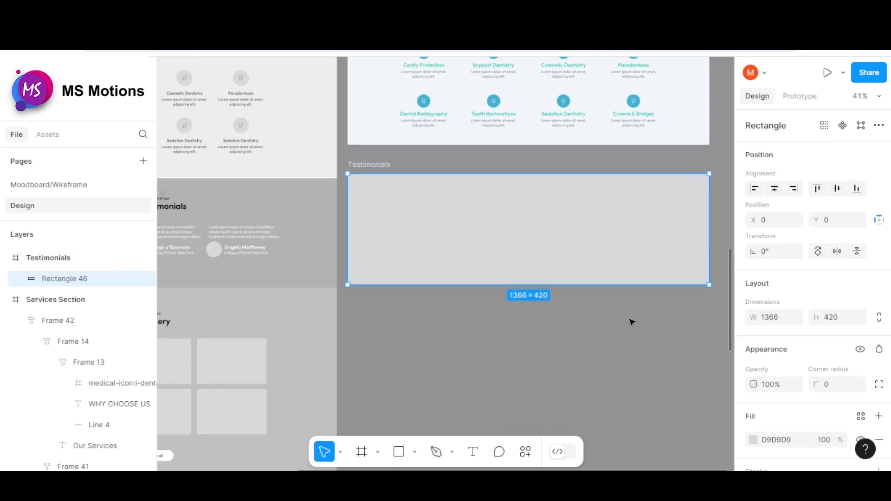
- Collapse the Services Section and Wireframe layers to tidy the layer list
{"action": "left_click", "coordinate": [594, 332]}
{"action": "left_click", "coordinate": [5, 300]}
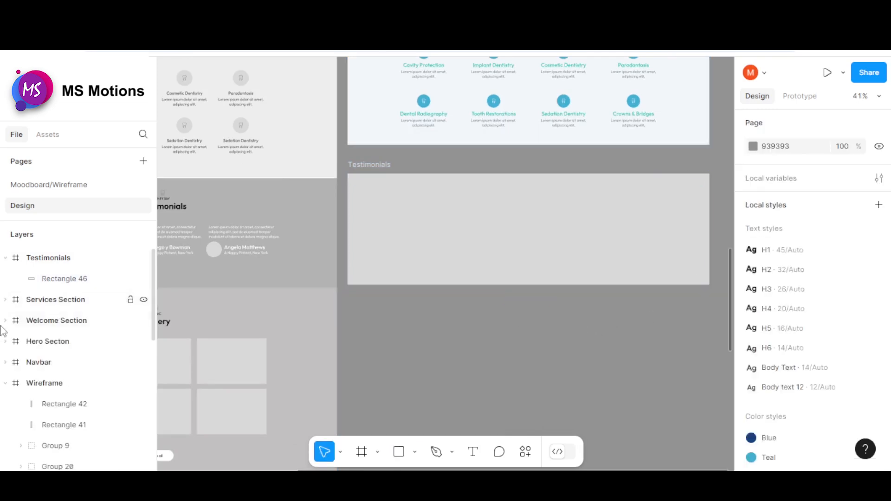
{"action": "left_click", "coordinate": [5, 383]}
- Select the rectangle in the Testimonials frame and search the Unsplash plugin for "clients"
{"action": "left_click", "coordinate": [82, 281]}
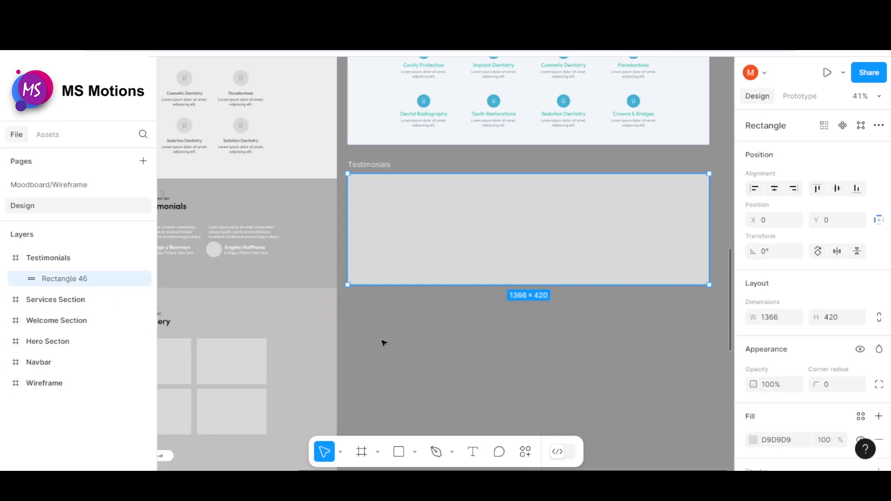
{"action": "scroll", "coordinate": [403, 275], "scroll_direction": "down", "scroll_amount": 5}
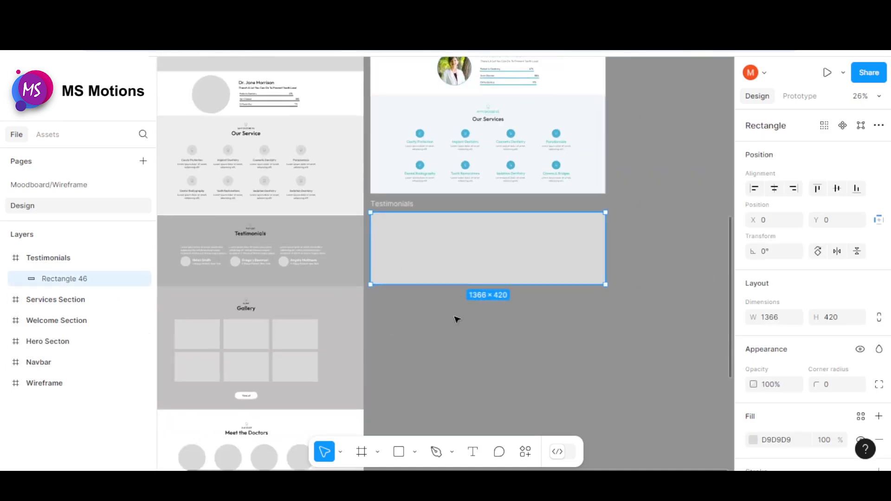
{"action": "left_click", "coordinate": [524, 452]}
{"action": "key", "text": "Escape"}
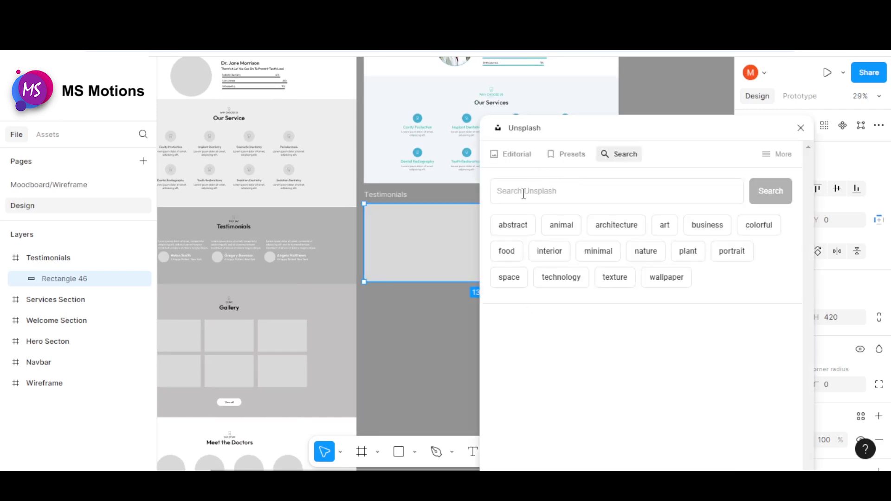
{"action": "left_click", "coordinate": [523, 194]}
{"action": "type", "text": "d"}
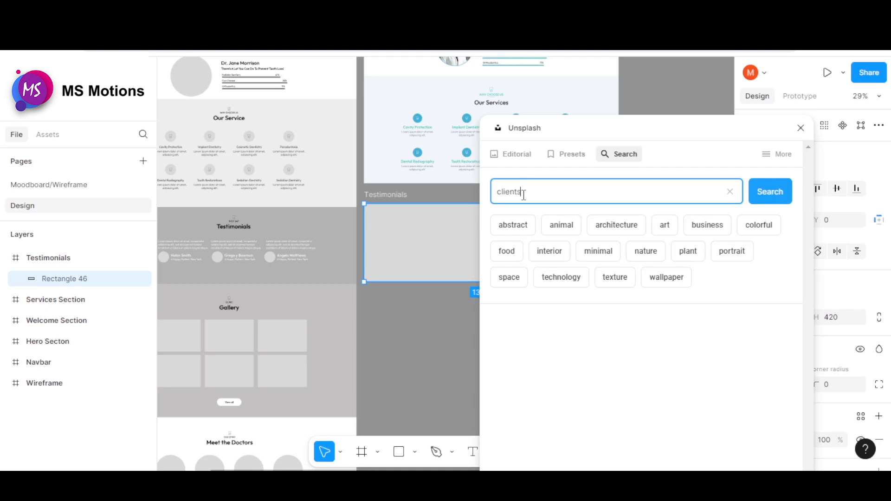
{"action": "key", "text": "Return"}
- Examine the Unsplash "clients" photos for a suitable Testimonials background image
{"action": "scroll", "coordinate": [566, 303], "scroll_direction": "down", "scroll_amount": 4}
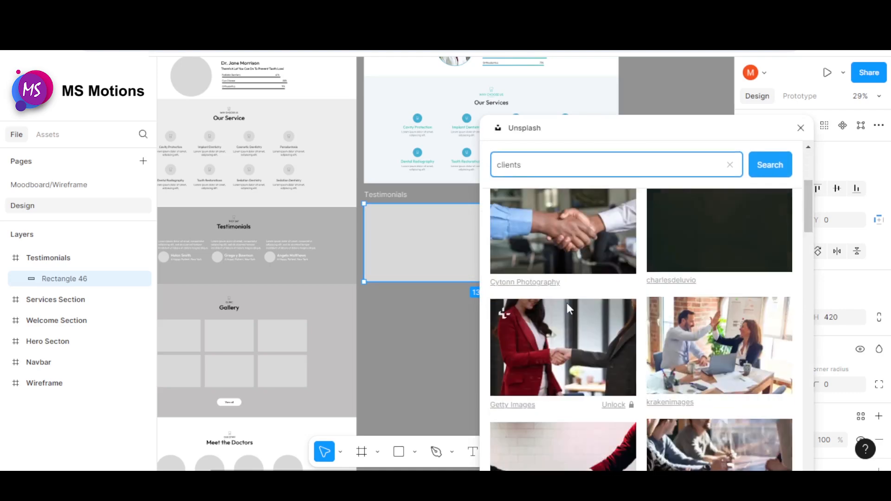
{"action": "scroll", "coordinate": [565, 303], "scroll_direction": "down", "scroll_amount": 5}
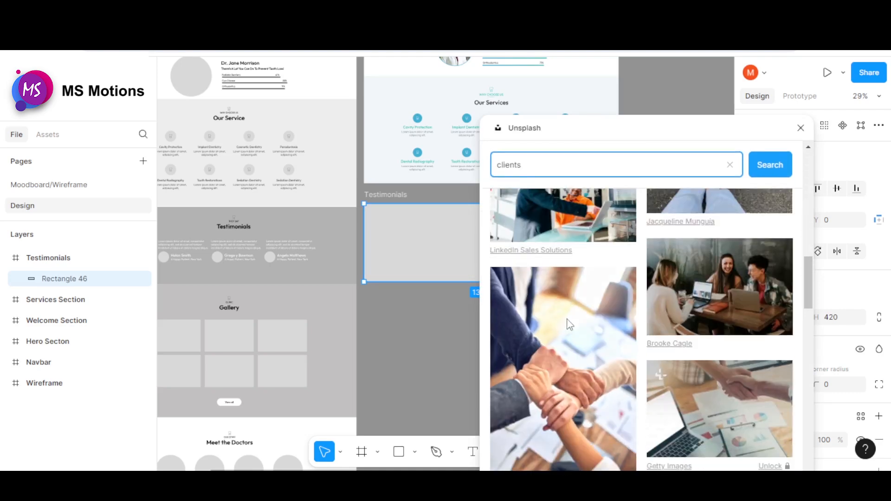
{"action": "scroll", "coordinate": [566, 319], "scroll_direction": "down", "scroll_amount": 3}
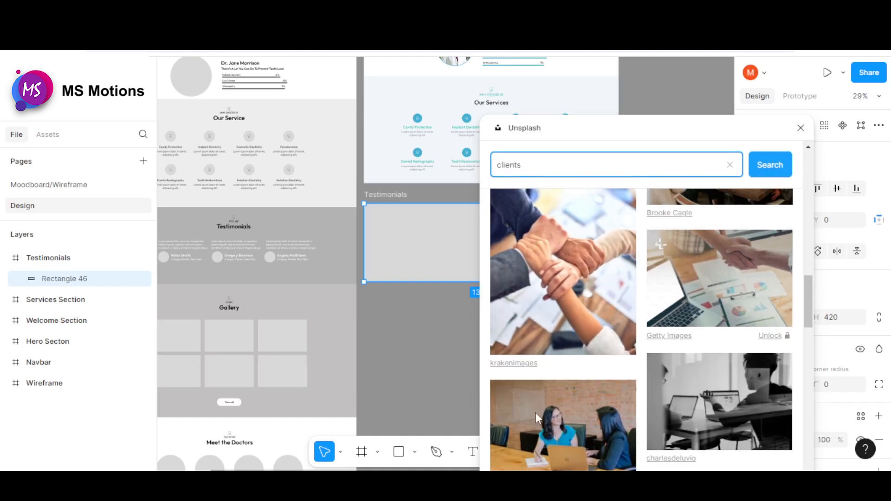
{"action": "scroll", "coordinate": [535, 413], "scroll_direction": "down", "scroll_amount": 4}
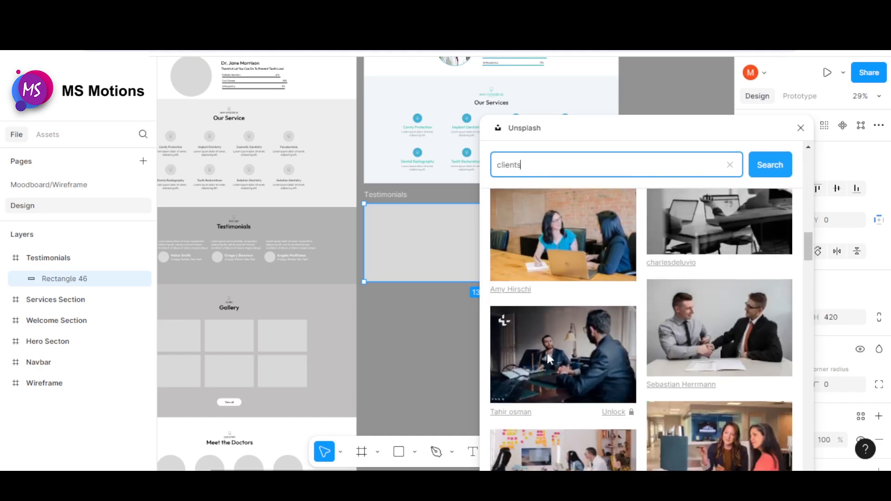
{"action": "scroll", "coordinate": [547, 353], "scroll_direction": "down", "scroll_amount": 4}
{"action": "scroll", "coordinate": [559, 341], "scroll_direction": "up", "scroll_amount": 5}
{"action": "scroll", "coordinate": [568, 342], "scroll_direction": "up", "scroll_amount": 3}
{"action": "scroll", "coordinate": [569, 342], "scroll_direction": "down", "scroll_amount": 8}
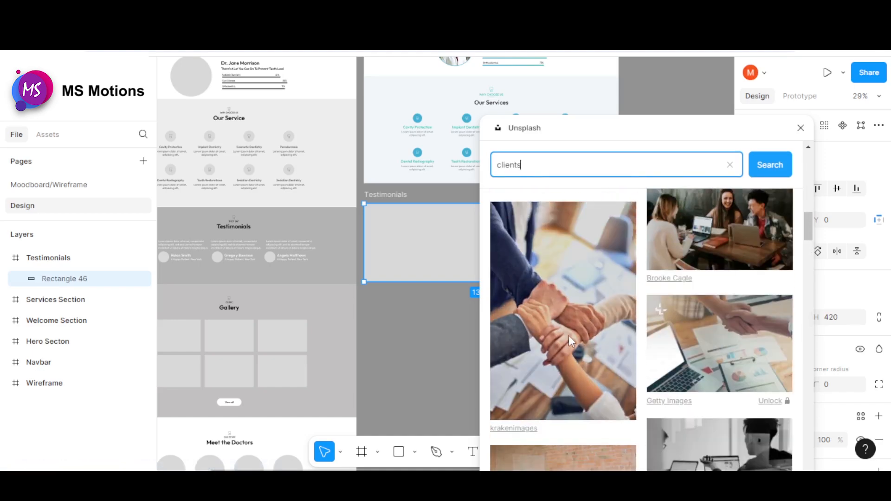
{"action": "scroll", "coordinate": [569, 342], "scroll_direction": "down", "scroll_amount": 3}
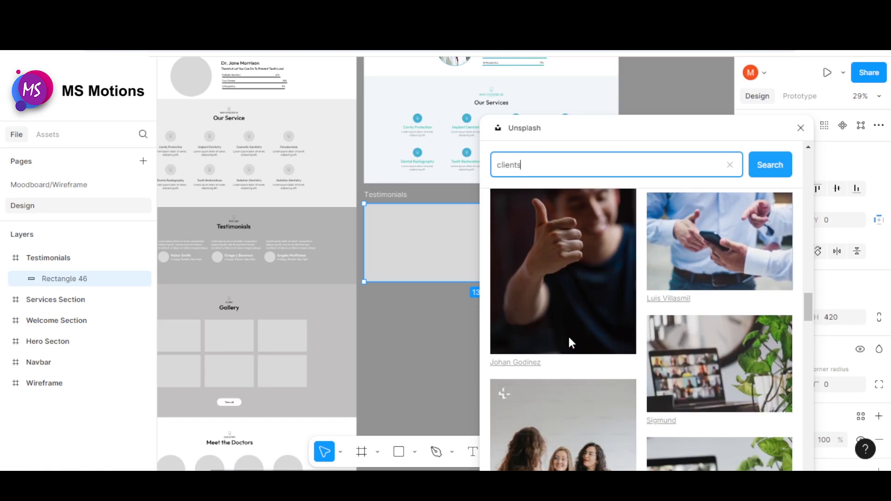
{"action": "scroll", "coordinate": [569, 338], "scroll_direction": "down", "scroll_amount": 3}
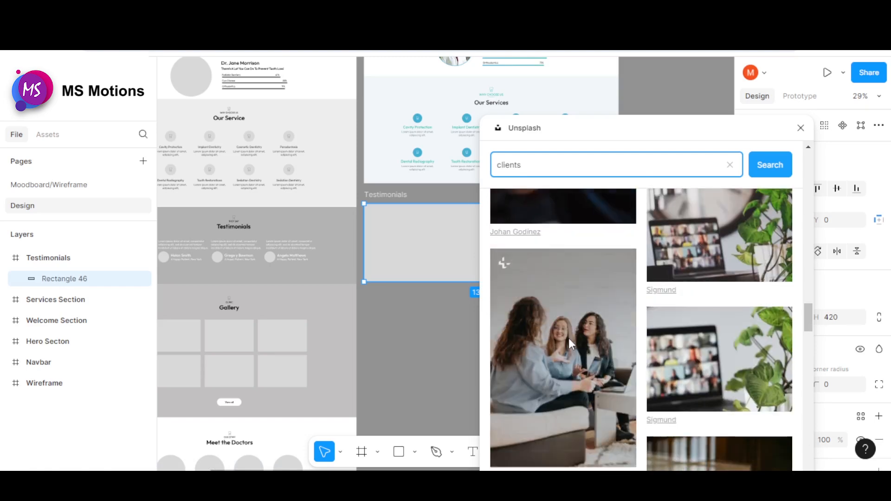
{"action": "scroll", "coordinate": [568, 337], "scroll_direction": "down", "scroll_amount": 5}
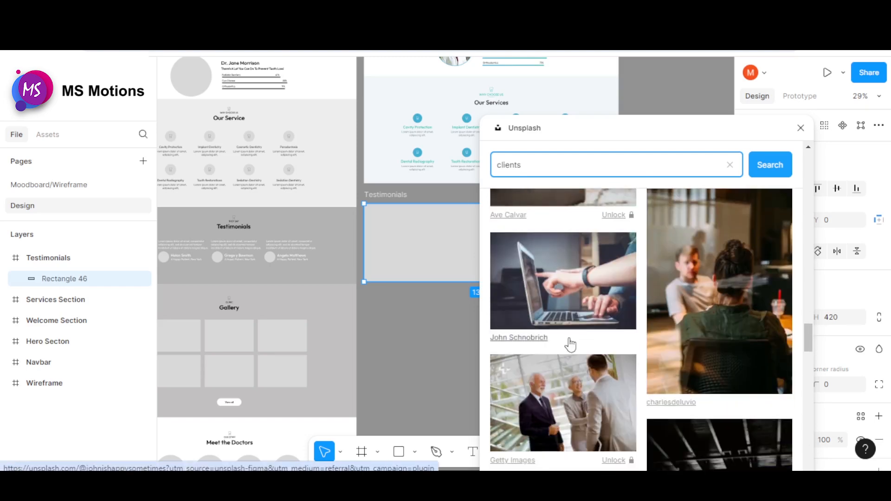
{"action": "scroll", "coordinate": [570, 343], "scroll_direction": "down", "scroll_amount": 5}
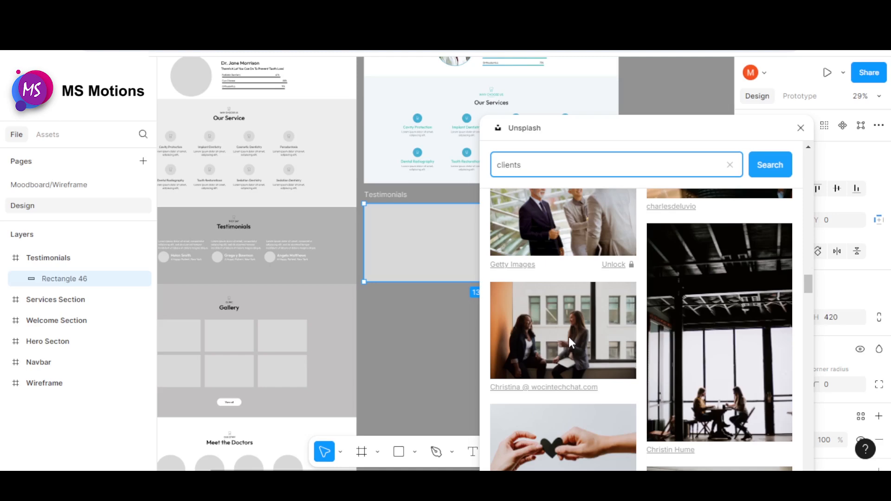
{"action": "scroll", "coordinate": [572, 315], "scroll_direction": "up", "scroll_amount": 10}
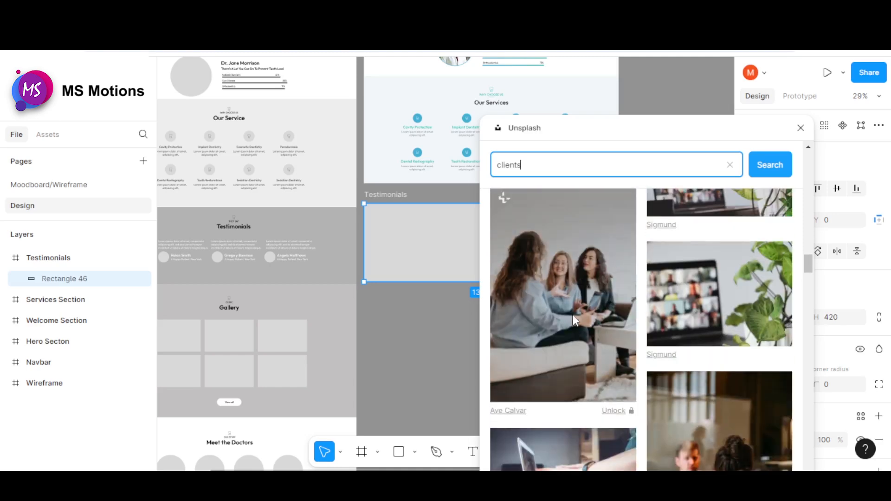
{"action": "scroll", "coordinate": [640, 334], "scroll_direction": "down", "scroll_amount": 5}
{"action": "scroll", "coordinate": [640, 333], "scroll_direction": "down", "scroll_amount": 5}
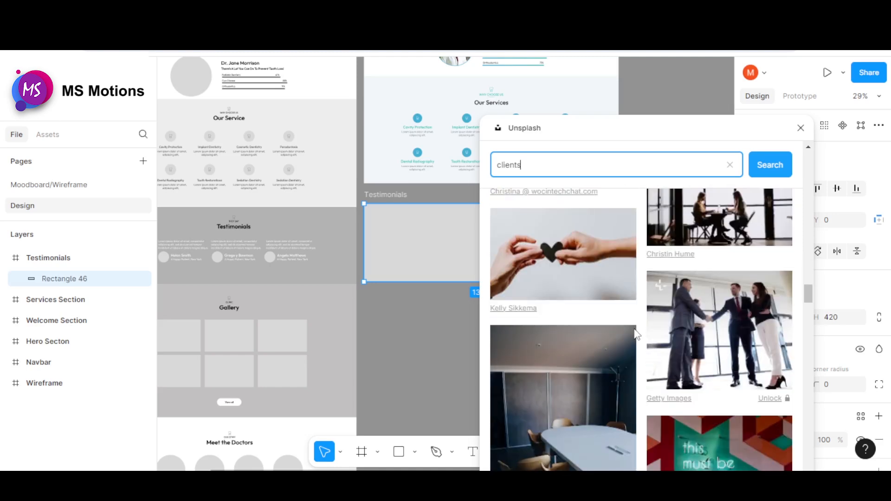
{"action": "scroll", "coordinate": [636, 335], "scroll_direction": "down", "scroll_amount": 5}
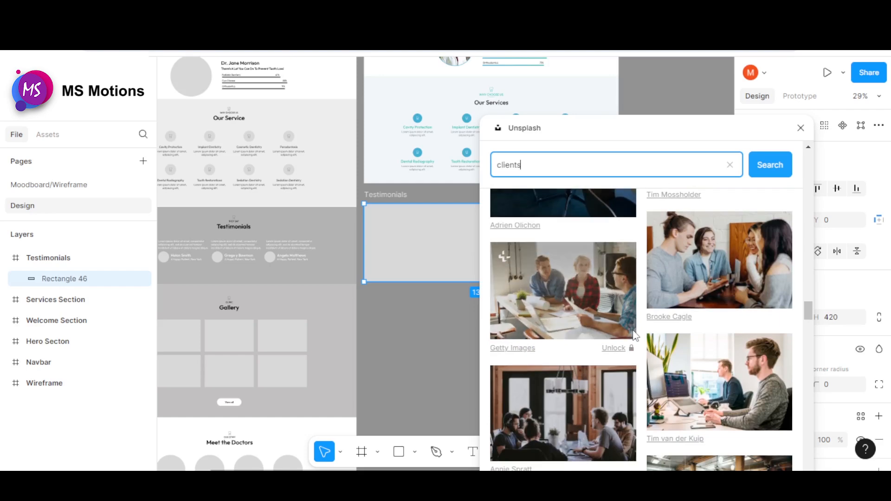
- Try to fill the rectangle with the photo of people reaching toward a laptop, and close Unsplash
{"action": "scroll", "coordinate": [634, 335], "scroll_direction": "down", "scroll_amount": 8}
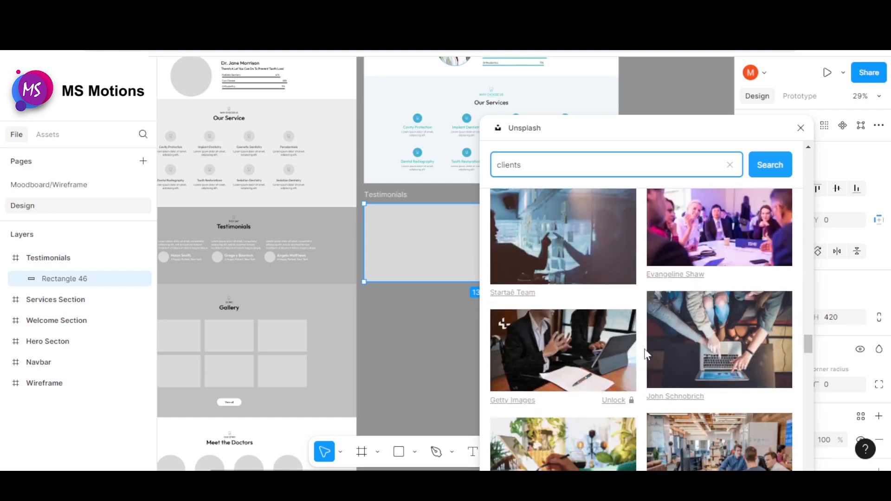
{"action": "scroll", "coordinate": [645, 354], "scroll_direction": "down", "scroll_amount": 3}
{"action": "left_click", "coordinate": [733, 221]}
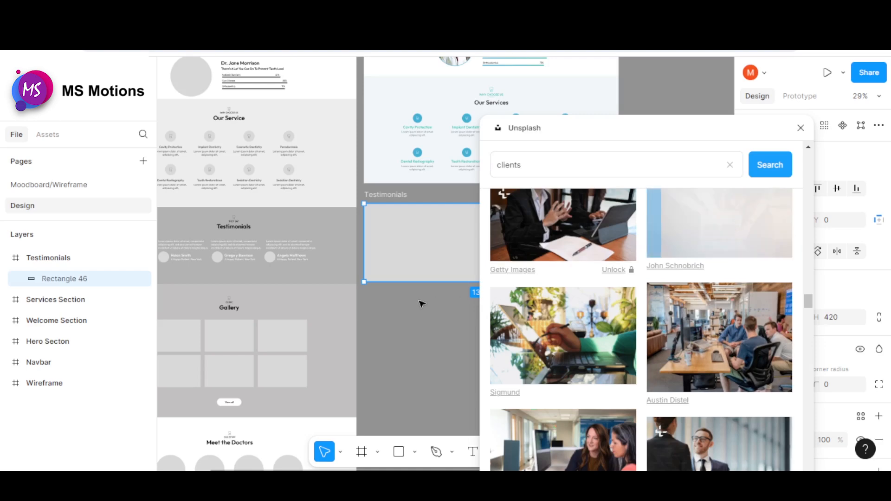
{"action": "left_click", "coordinate": [801, 128]}
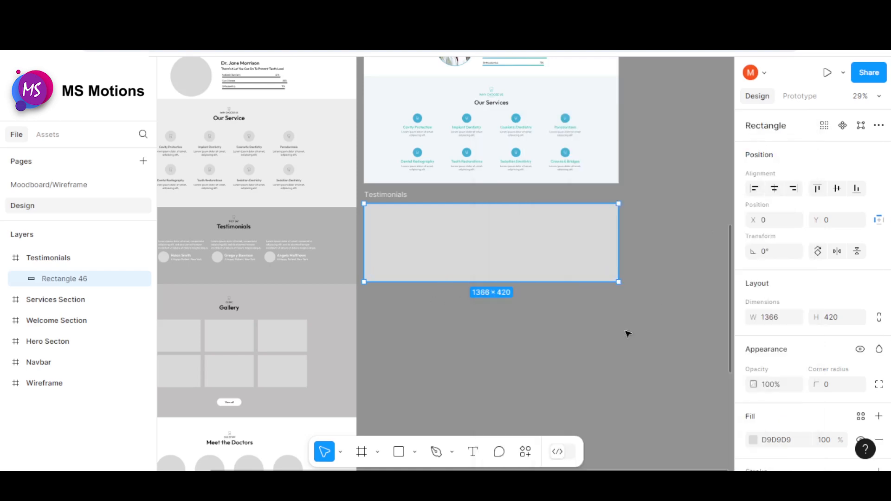
- Select the Testimonials frame instead of its rectangle and open the Unsplash plugin for it
{"action": "scroll", "coordinate": [511, 249], "scroll_direction": "down", "scroll_amount": 3}
{"action": "scroll", "coordinate": [513, 249], "scroll_direction": "up", "scroll_amount": 1}
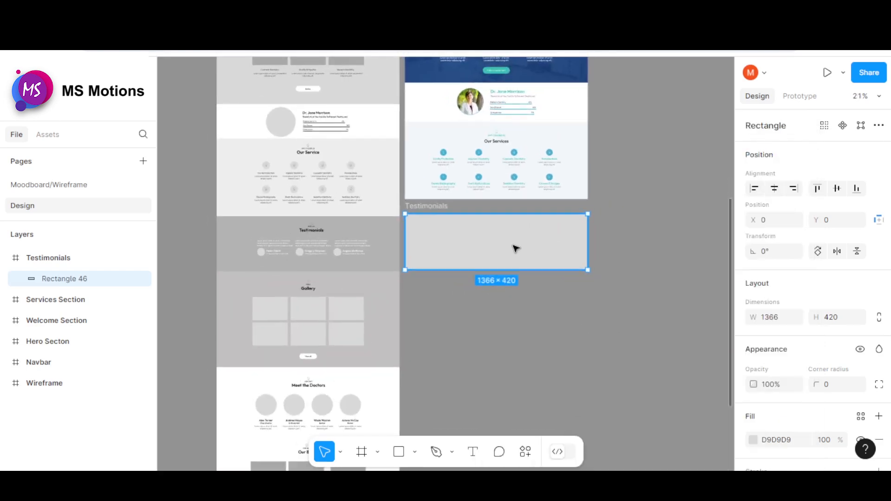
{"action": "left_click", "coordinate": [643, 273]}
{"action": "left_click", "coordinate": [549, 249]}
{"action": "left_click", "coordinate": [525, 451]}
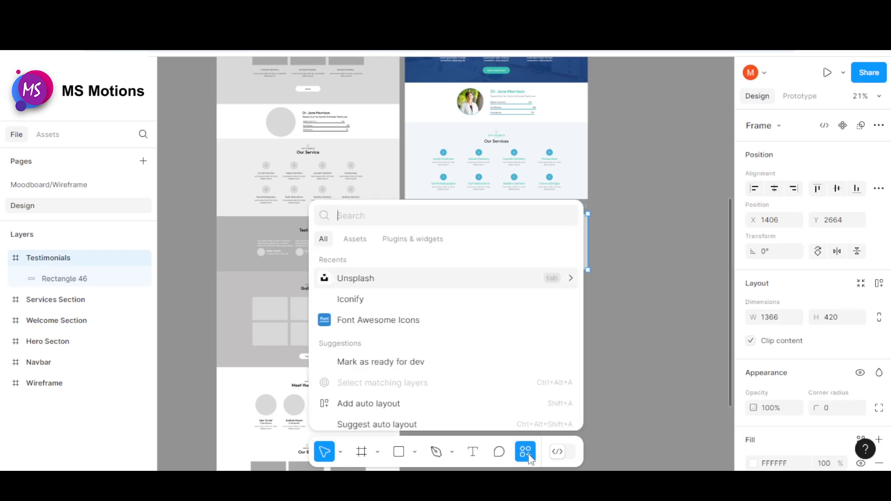
{"action": "left_click", "coordinate": [369, 279]}
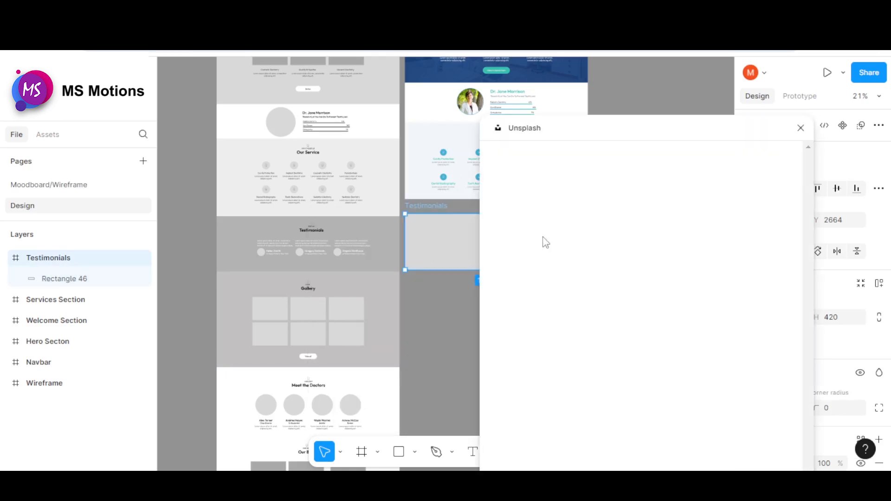
- Search Unsplash for "clients", fill the Testimonials frame with the first handshake-over-desk photo, and close the plugin
{"action": "left_click", "coordinate": [549, 178]}
{"action": "type", "text": "c"}
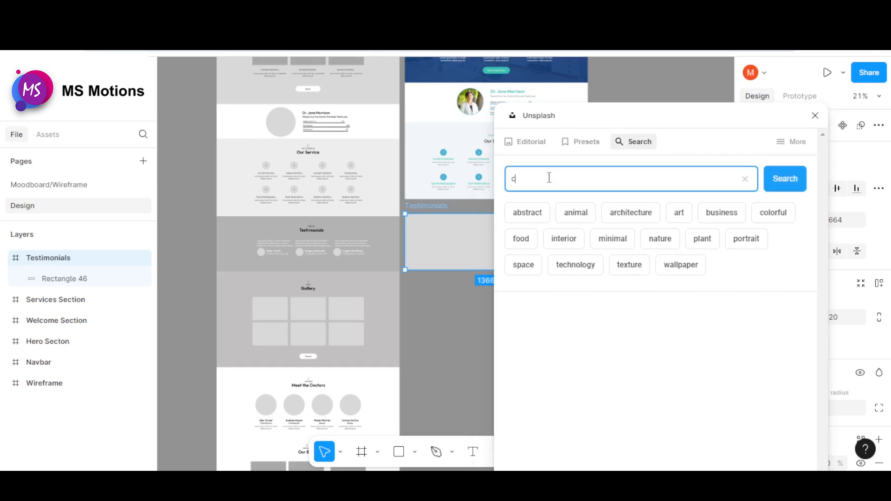
{"action": "type", "text": "lients"}
{"action": "key", "text": "Return"}
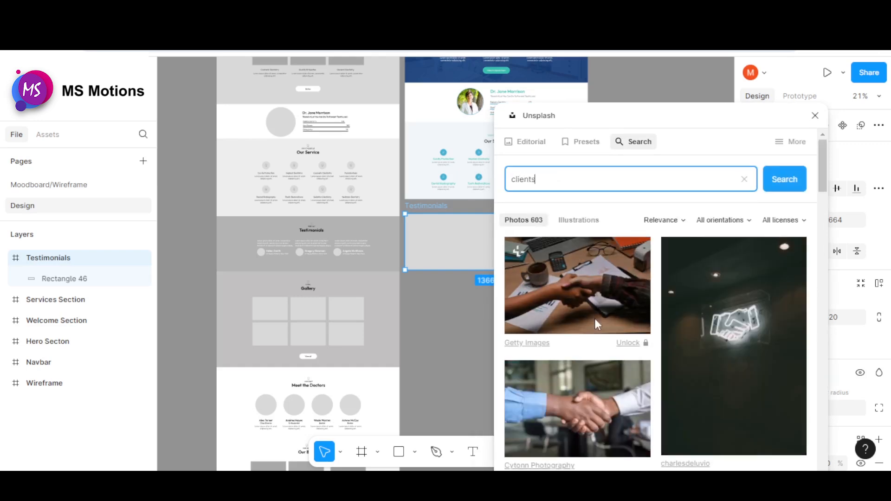
{"action": "left_click", "coordinate": [594, 318]}
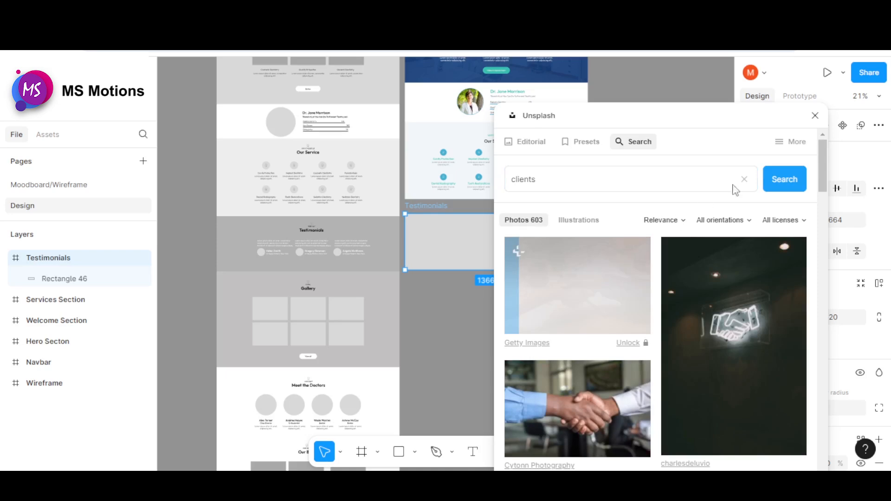
{"action": "left_click", "coordinate": [815, 116]}
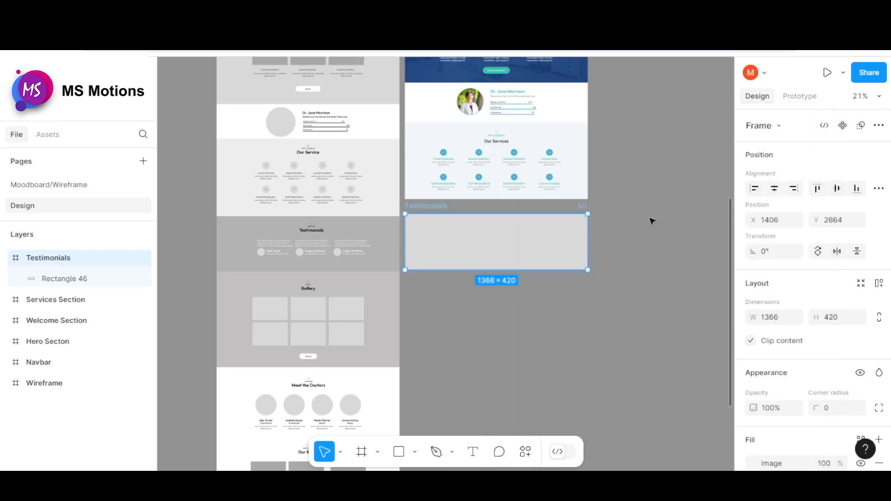
- Fill Rectangle 46 with the first handshake-over-desk photo from an Unsplash search for "clients", and close the plugin
{"action": "left_click", "coordinate": [518, 458]}
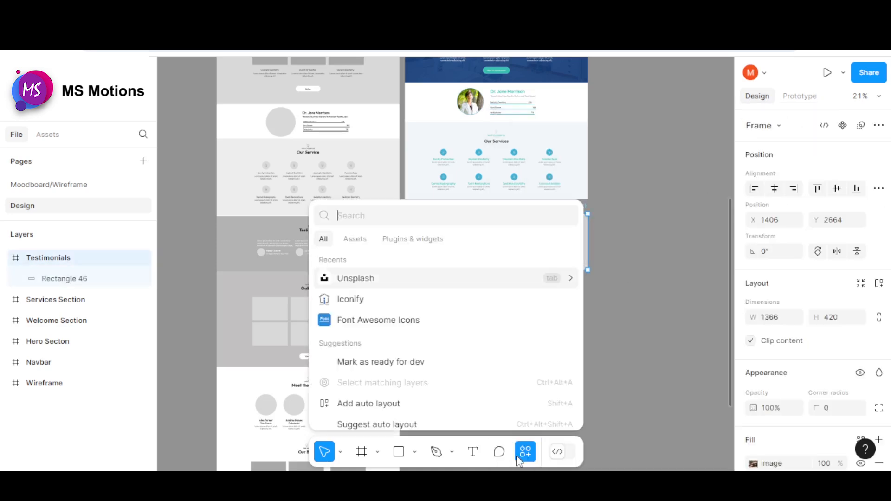
{"action": "left_click", "coordinate": [373, 286]}
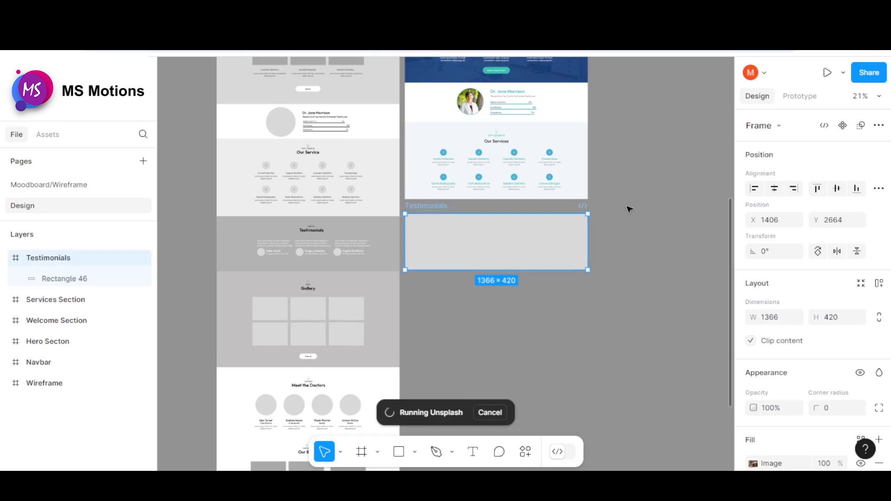
{"action": "left_click", "coordinate": [85, 281]}
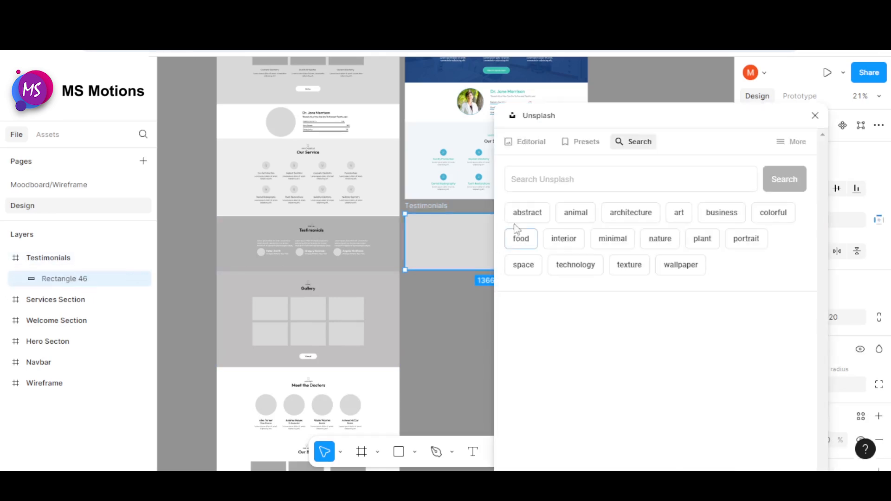
{"action": "left_click", "coordinate": [552, 179]}
{"action": "type", "text": "clients"}
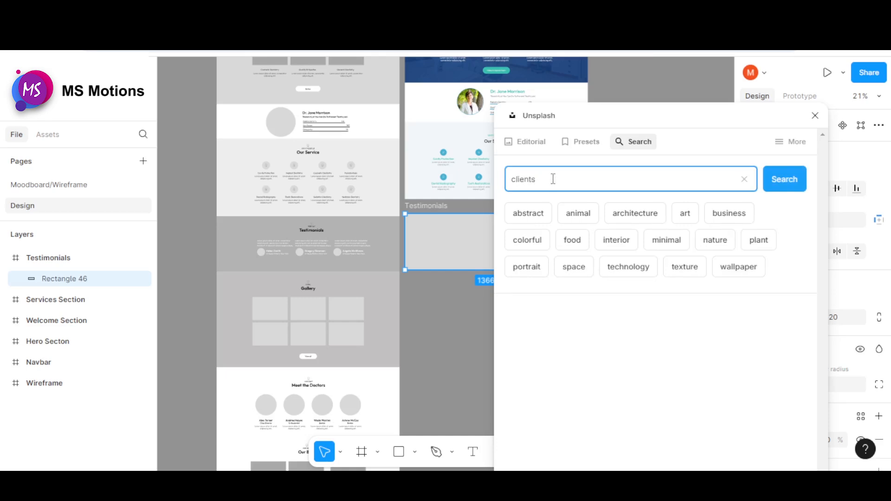
{"action": "left_click", "coordinate": [776, 184]}
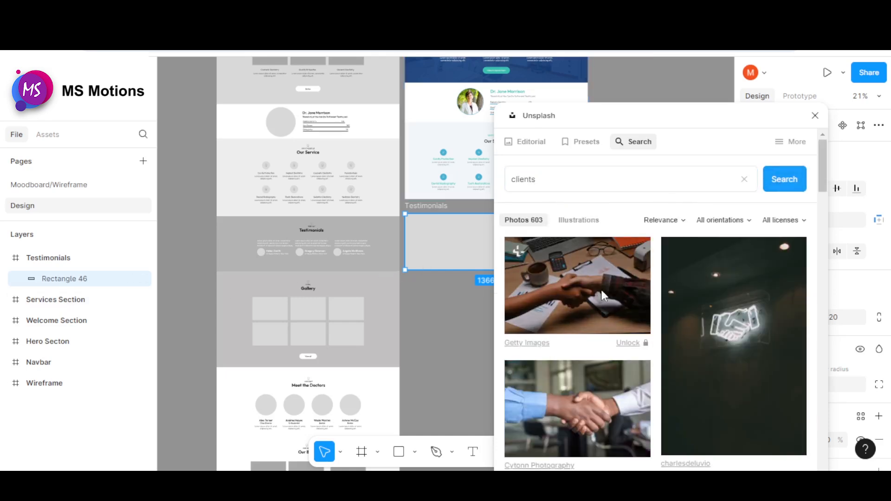
{"action": "left_click", "coordinate": [602, 292]}
{"action": "left_click", "coordinate": [815, 115]}
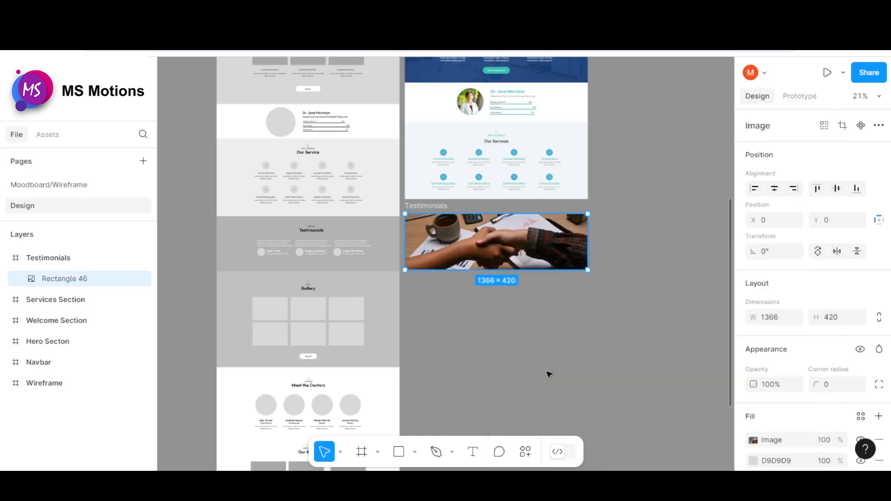
- Replace the Testimonials frame's own image fill with solid FFFFFF, leaving the photo only on Rectangle 46
{"action": "left_click", "coordinate": [144, 278]}
{"action": "left_click", "coordinate": [143, 278]}
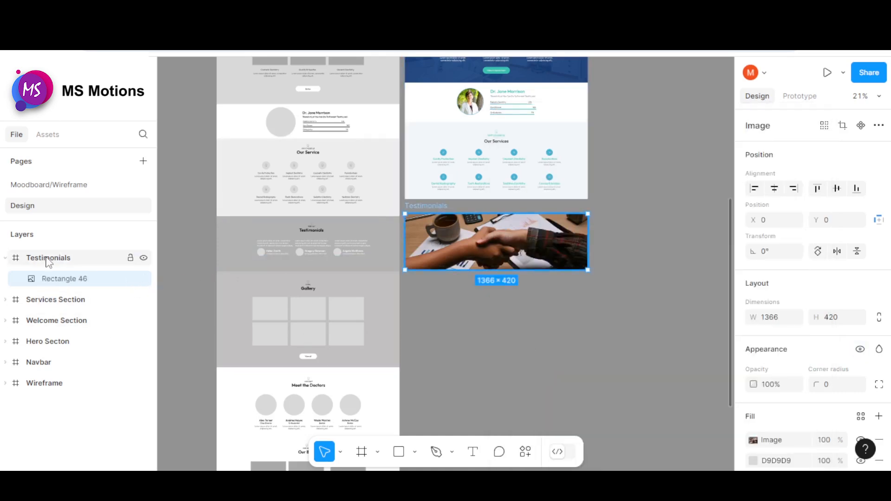
{"action": "left_click", "coordinate": [68, 256]}
{"action": "scroll", "coordinate": [766, 296], "scroll_direction": "down", "scroll_amount": 4}
{"action": "left_click", "coordinate": [753, 271]}
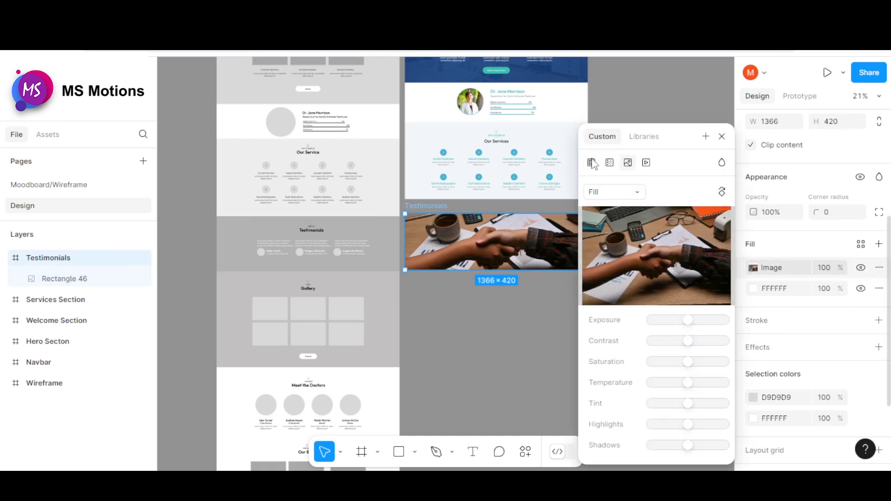
{"action": "left_click", "coordinate": [590, 161]}
{"action": "type", "text": "FFFFFF"}
{"action": "key", "text": "Return"}
{"action": "left_click", "coordinate": [722, 107]}
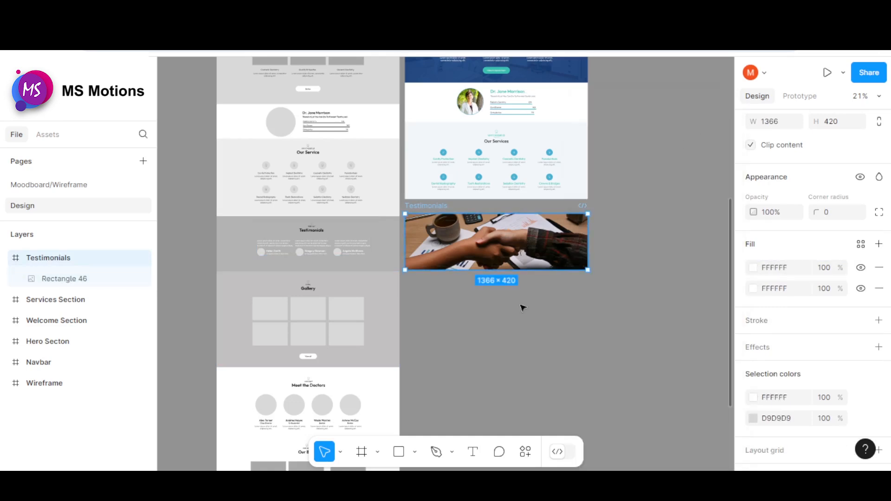
- Hide and show Rectangle 46 to check the Testimonials frame's fill behind the photo
{"action": "left_click", "coordinate": [65, 276]}
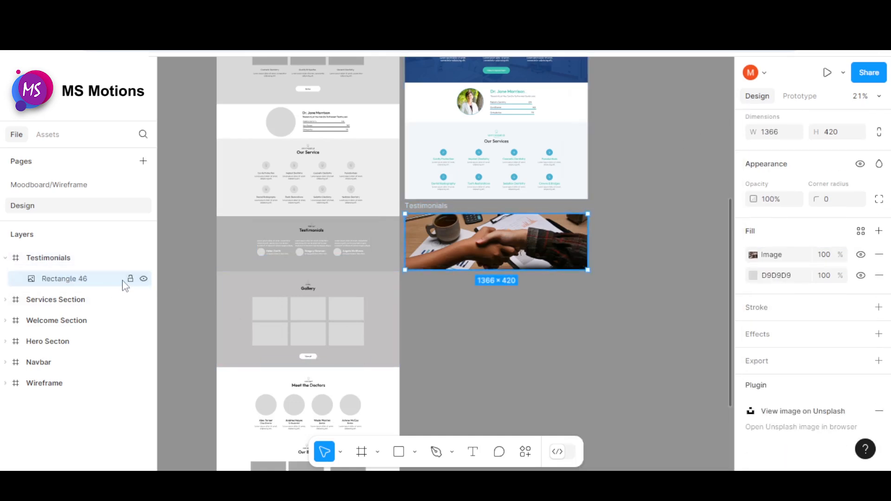
{"action": "left_click", "coordinate": [144, 279]}
{"action": "left_click", "coordinate": [144, 279]}
{"action": "left_click", "coordinate": [144, 279]}
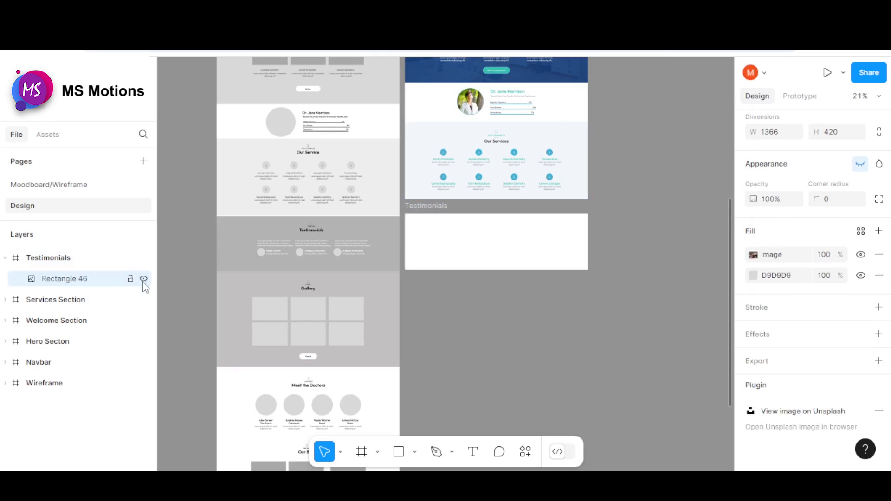
{"action": "left_click", "coordinate": [143, 279]}
{"action": "left_click", "coordinate": [499, 328]}
- Draw a 1366 × 420 rectangle covering the whole handshake photo inside the Testimonials frame
{"action": "scroll", "coordinate": [512, 239], "scroll_direction": "up", "scroll_amount": 5}
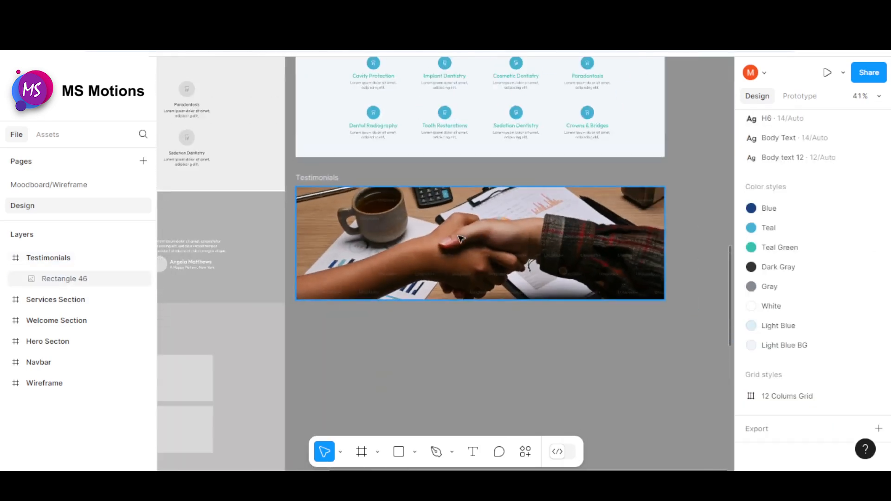
{"action": "scroll", "coordinate": [461, 238], "scroll_direction": "up", "scroll_amount": 1}
{"action": "left_click", "coordinate": [513, 229]}
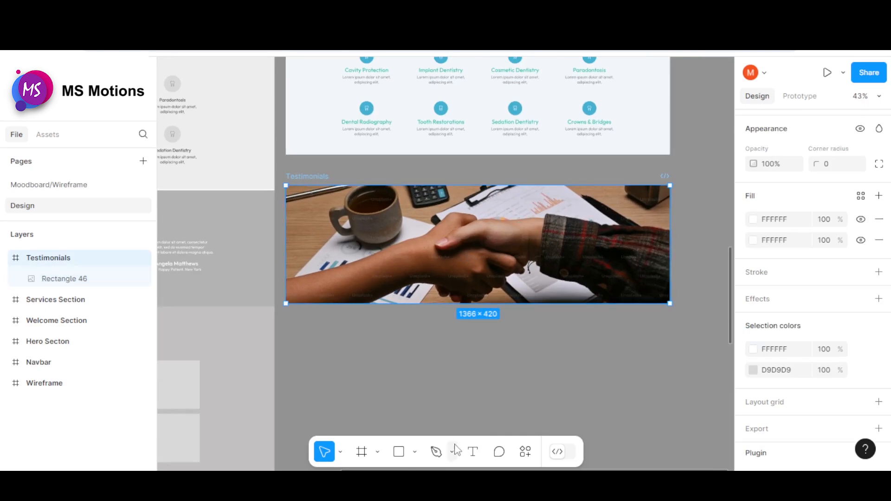
{"action": "left_click", "coordinate": [398, 451]}
{"action": "left_click_drag", "start_coordinate": [286, 185], "coordinate": [670, 302]}
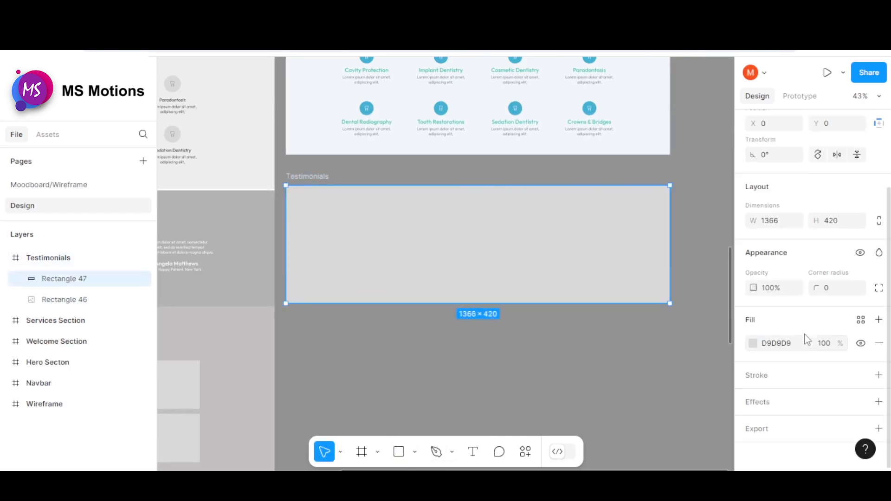
- Apply the Blue color style to the new rectangle's fill
{"action": "scroll", "coordinate": [556, 299], "scroll_direction": "down", "scroll_amount": 3}
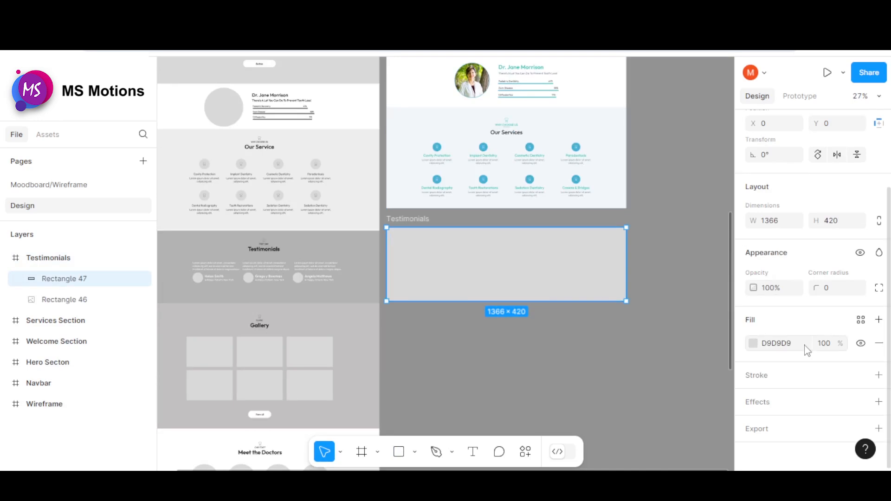
{"action": "left_click", "coordinate": [861, 322]}
{"action": "left_click", "coordinate": [612, 280]}
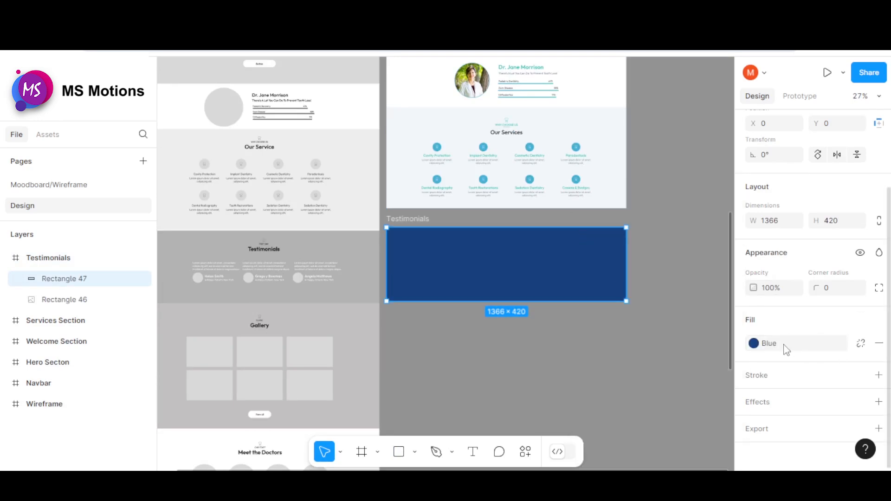
- Detach the Blue style from the overlay rectangle and set its fill opacity to 80%, after trying 50%
{"action": "left_click", "coordinate": [860, 343]}
{"action": "left_click", "coordinate": [822, 343]}
{"action": "type", "text": "50"}
{"action": "key", "text": "Return"}
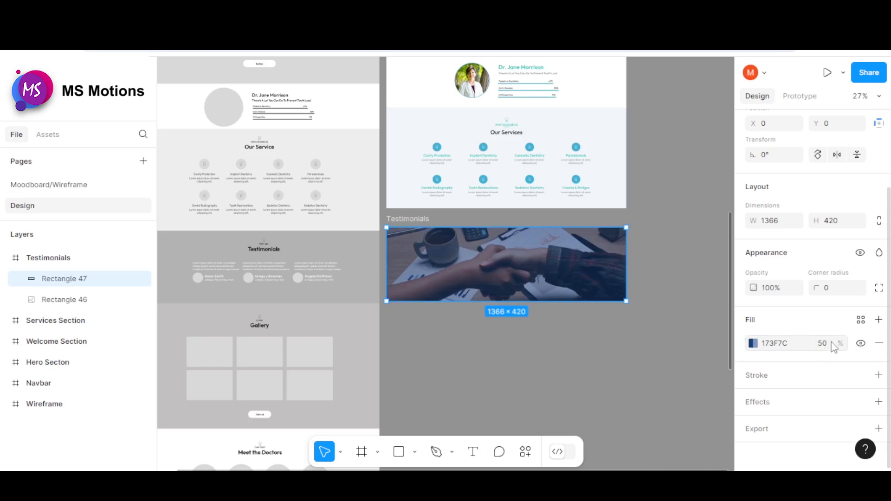
{"action": "left_click", "coordinate": [822, 345]}
{"action": "key", "text": "Return"}
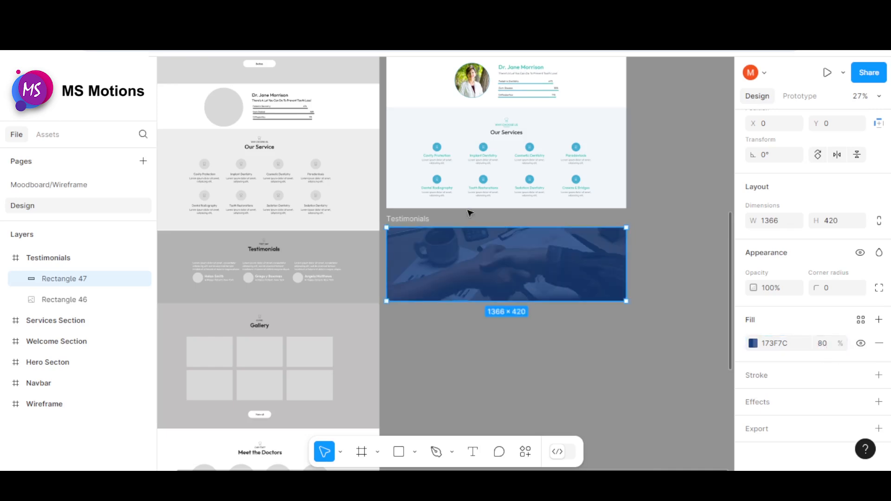
- Copy the heading group with the tooth icon, "WHY CHOOSE US" and "Our Services" from the Services Section
{"action": "scroll", "coordinate": [551, 253], "scroll_direction": "down", "scroll_amount": 3}
{"action": "scroll", "coordinate": [550, 253], "scroll_direction": "up", "scroll_amount": 4}
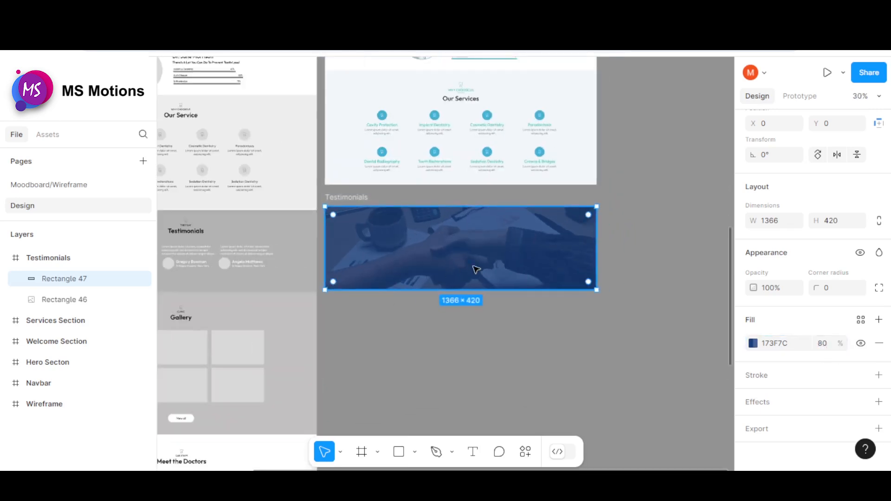
{"action": "scroll", "coordinate": [471, 265], "scroll_direction": "left", "scroll_amount": 2}
{"action": "left_click", "coordinate": [410, 370]}
{"action": "scroll", "coordinate": [411, 370], "scroll_direction": "left", "scroll_amount": 3}
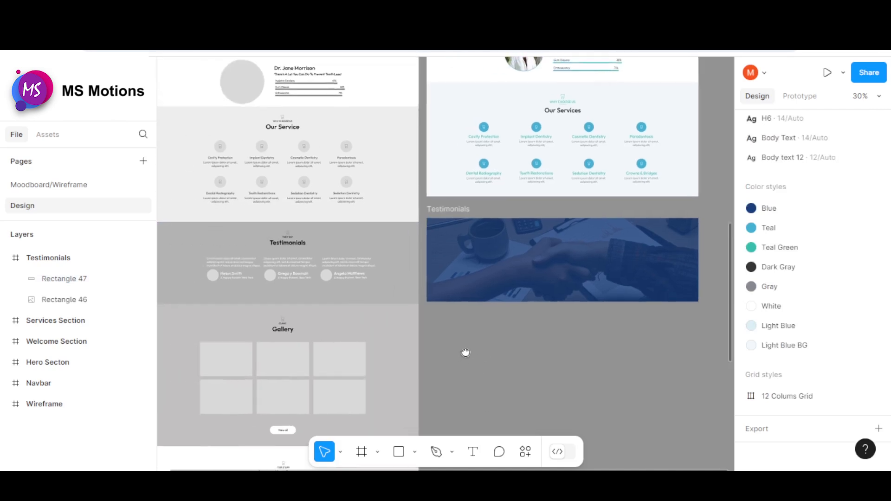
{"action": "scroll", "coordinate": [541, 123], "scroll_direction": "up", "scroll_amount": 5}
{"action": "left_click", "coordinate": [541, 166]}
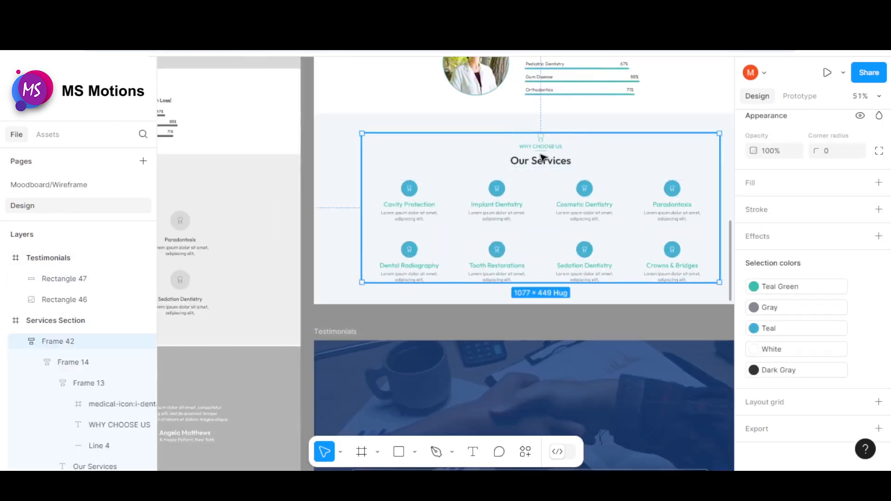
{"action": "double_click", "coordinate": [542, 166]}
{"action": "right_click", "coordinate": [541, 163]}
{"action": "left_click", "coordinate": [564, 110]}
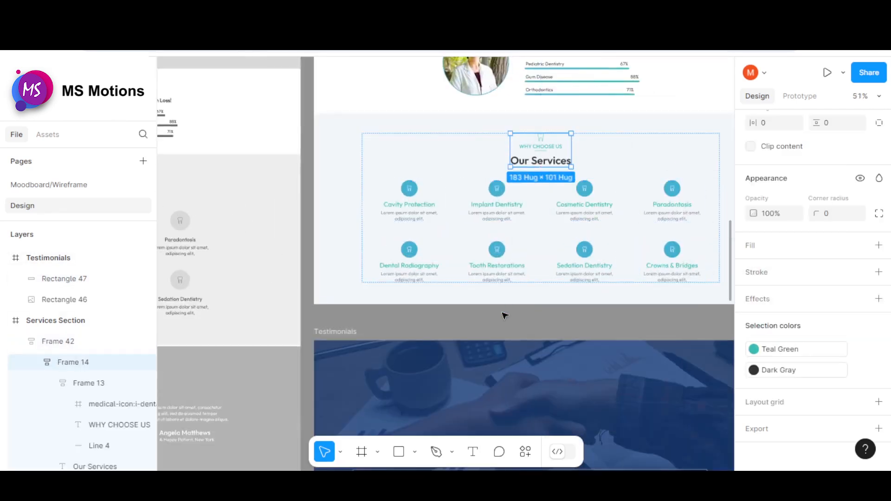
- Paste the copied heading group into the Testimonials frame
{"action": "left_click", "coordinate": [503, 312]}
{"action": "scroll", "coordinate": [503, 313], "scroll_direction": "down", "scroll_amount": 4}
{"action": "left_click", "coordinate": [547, 235]}
{"action": "right_click", "coordinate": [547, 235]}
{"action": "left_click", "coordinate": [579, 129]}
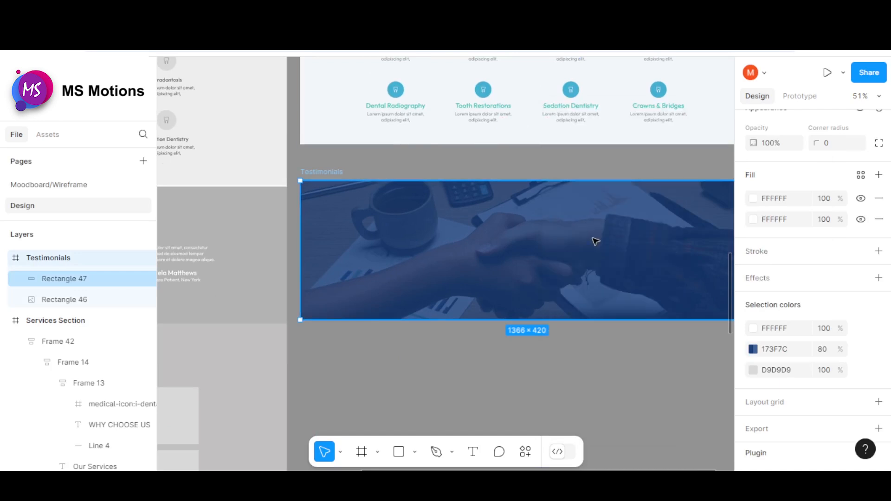
- Center the pasted heading group horizontally in the Testimonials frame and place it 60 px below the frame's upper edge
{"action": "scroll", "coordinate": [793, 235], "scroll_direction": "up", "scroll_amount": 6}
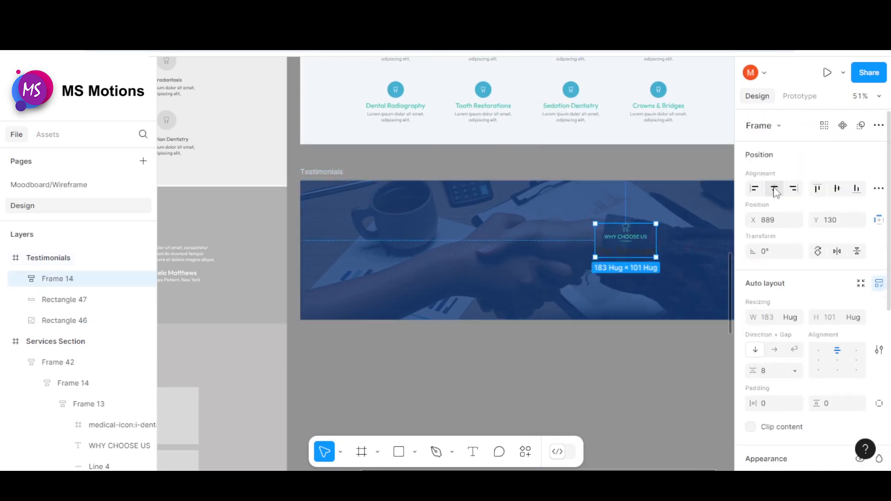
{"action": "left_click", "coordinate": [774, 189]}
{"action": "left_click", "coordinate": [817, 188]}
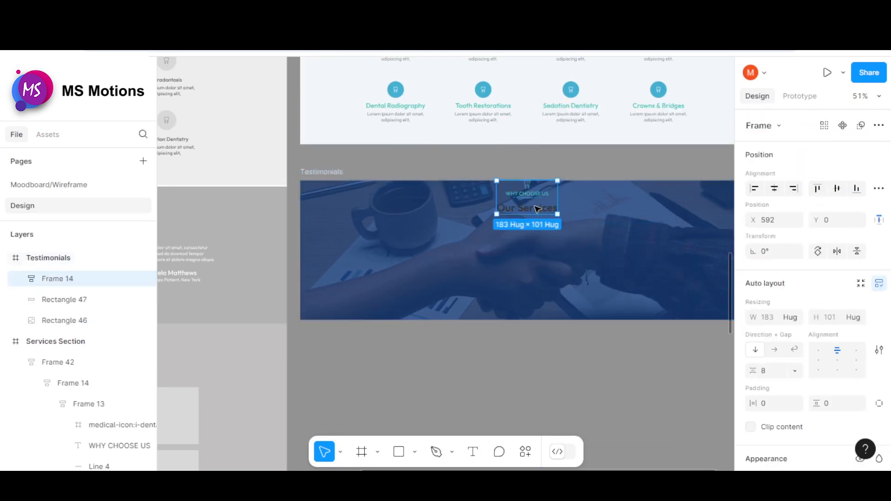
{"action": "scroll", "coordinate": [537, 209], "scroll_direction": "up", "scroll_amount": 3}
{"action": "left_click_drag", "start_coordinate": [529, 186], "coordinate": [528, 217]}
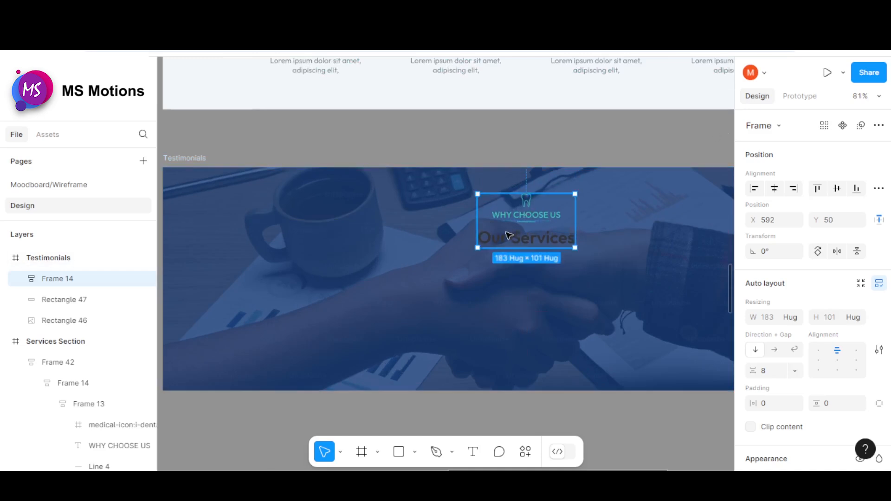
{"action": "key", "text": "alt"}
{"action": "key", "text": "shift+Down"}
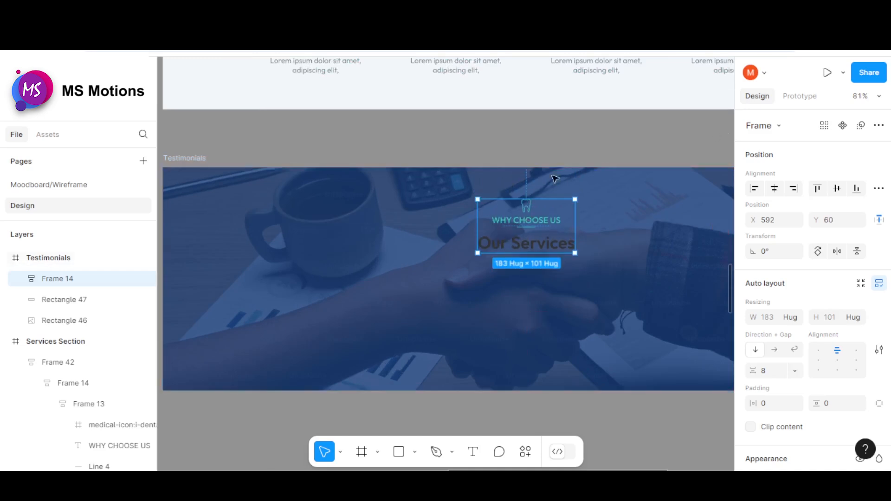
- Change the pasted heading's small "WHY CHOOSE US" label to "THEY SAY", matching the wireframe
{"action": "scroll", "coordinate": [552, 176], "scroll_direction": "down", "scroll_amount": 5}
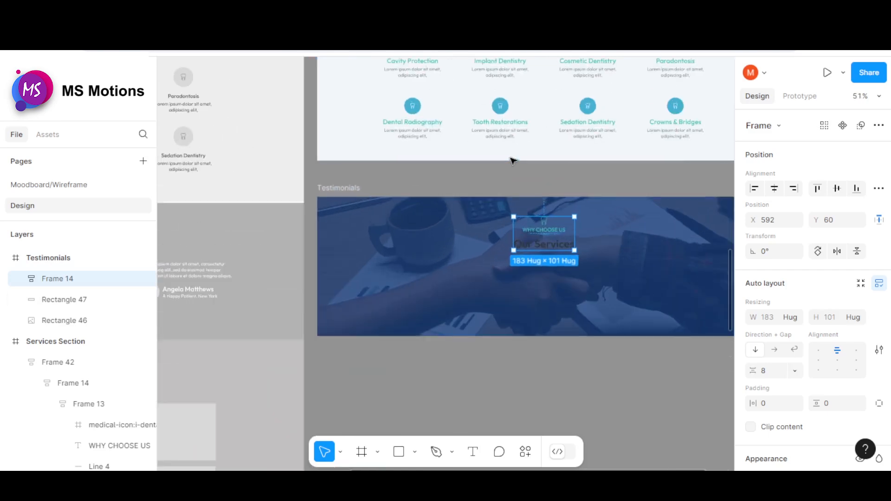
{"action": "scroll", "coordinate": [360, 222], "scroll_direction": "up", "scroll_amount": 3}
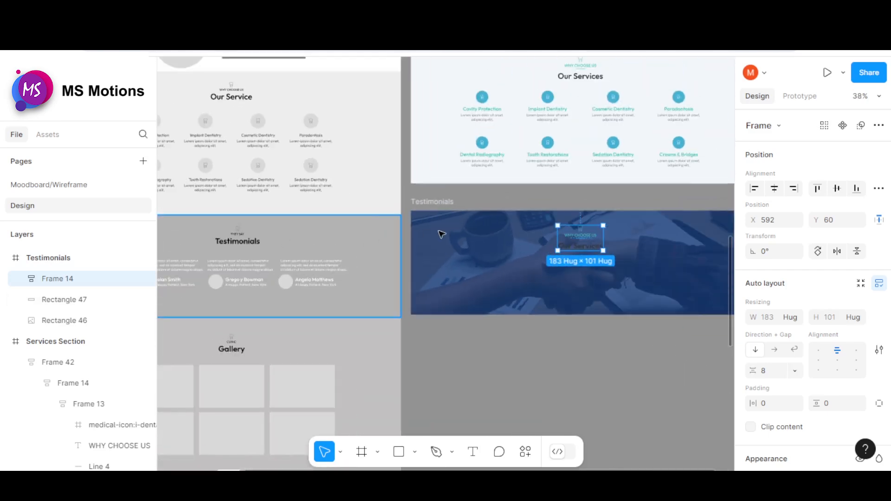
{"action": "scroll", "coordinate": [547, 246], "scroll_direction": "up", "scroll_amount": 6}
{"action": "double_click", "coordinate": [567, 248]}
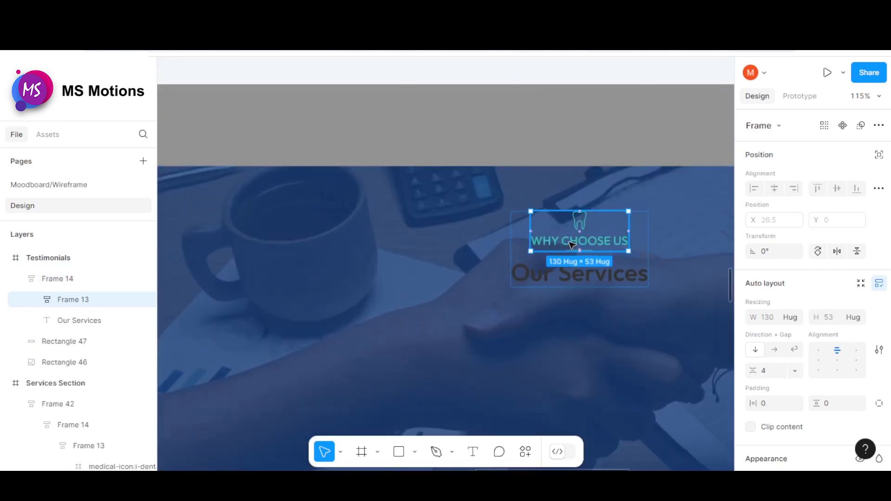
{"action": "double_click", "coordinate": [571, 244]}
{"action": "type", "text": "T"}
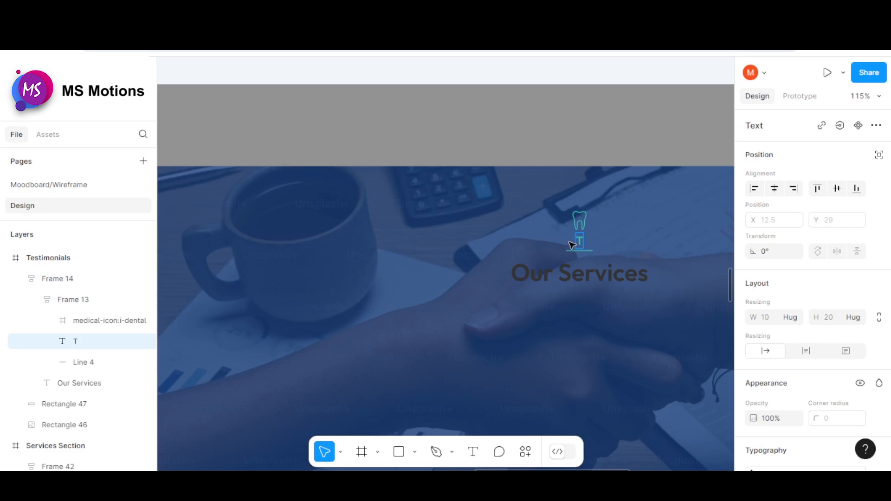
{"action": "type", "text": "HEY SAY"}
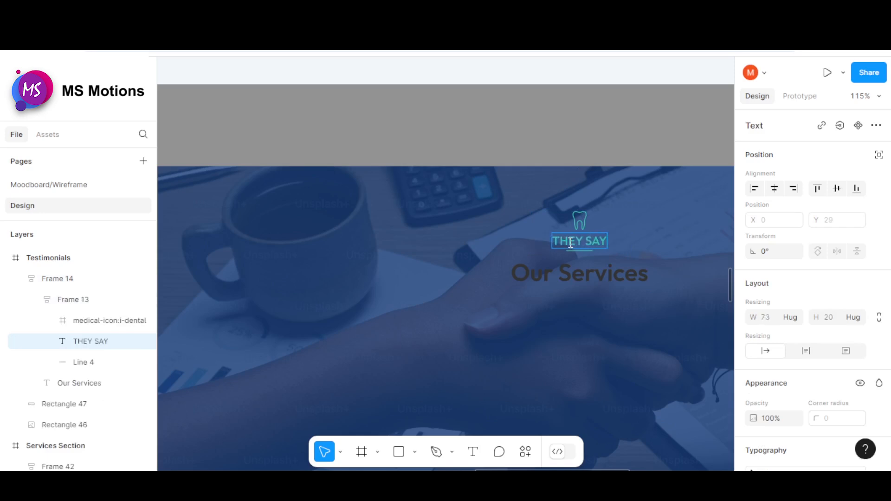
{"action": "key", "text": "Escape"}
- Copy the "Testimonials" title text from the wireframe's testimonials section
{"action": "scroll", "coordinate": [521, 192], "scroll_direction": "down", "scroll_amount": 5}
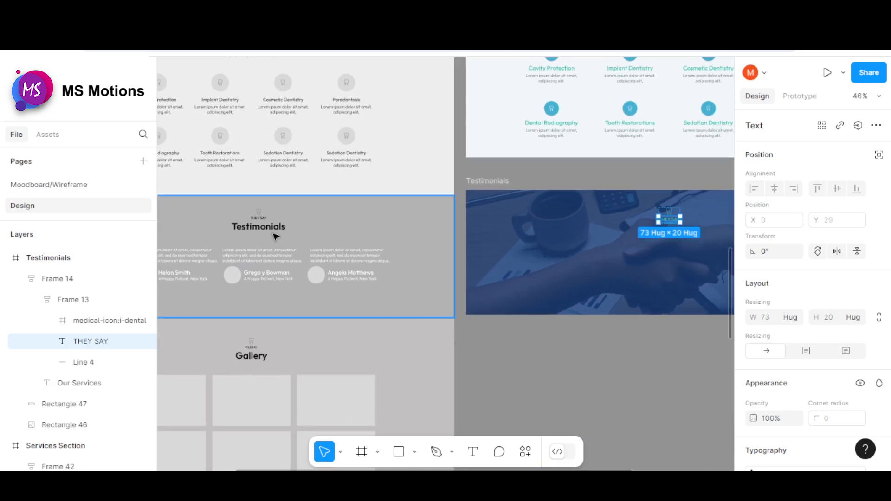
{"action": "scroll", "coordinate": [281, 228], "scroll_direction": "down", "scroll_amount": 1}
{"action": "left_click", "coordinate": [567, 369]}
{"action": "scroll", "coordinate": [458, 226], "scroll_direction": "up", "scroll_amount": 3}
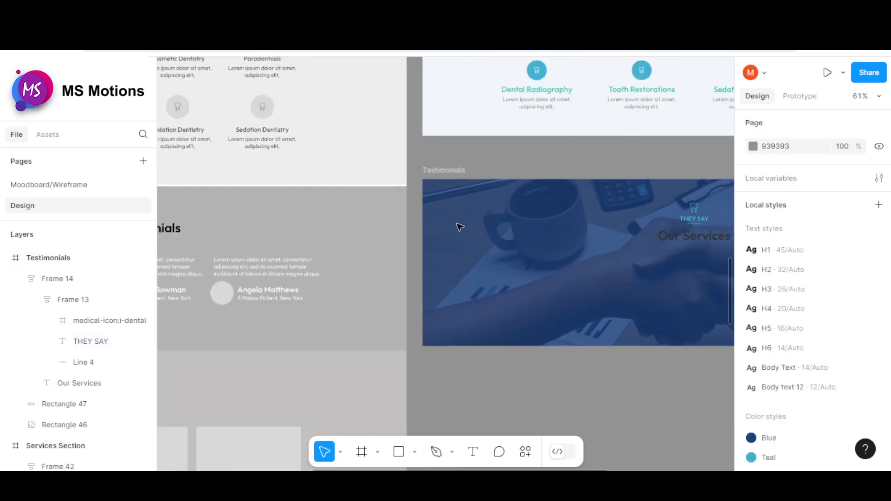
{"action": "scroll", "coordinate": [388, 224], "scroll_direction": "down", "scroll_amount": 2}
{"action": "double_click", "coordinate": [200, 229]}
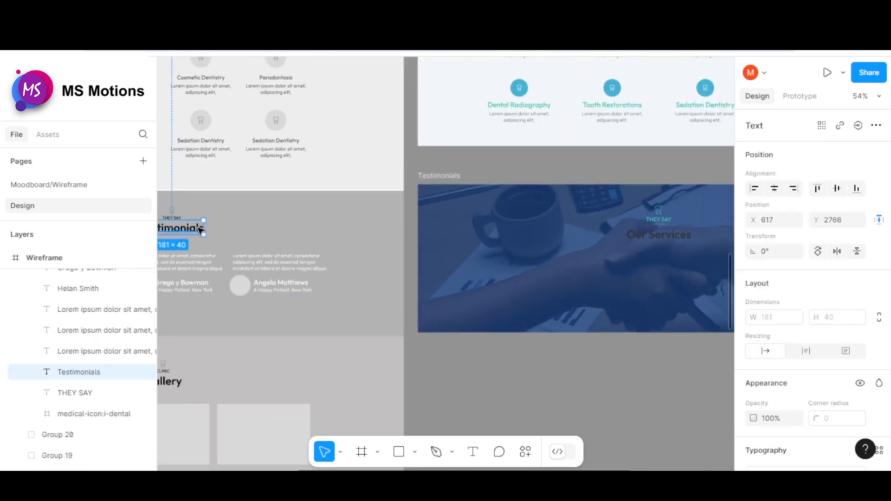
{"action": "double_click", "coordinate": [194, 230]}
{"action": "key", "text": "Escape"}
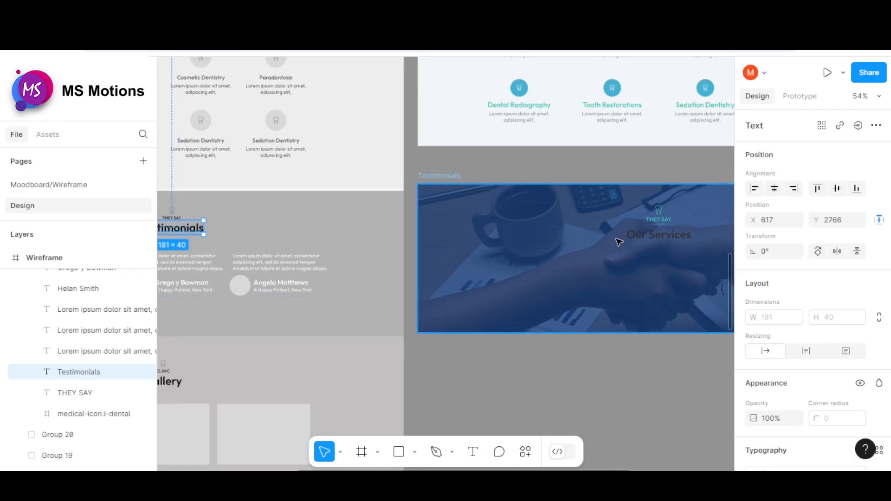
- Replace the "Our Services" title in the Testimonials frame with the copied text "Testimonials"
{"action": "scroll", "coordinate": [649, 238], "scroll_direction": "up", "scroll_amount": 3}
{"action": "left_click", "coordinate": [666, 234]}
{"action": "double_click", "coordinate": [666, 235]}
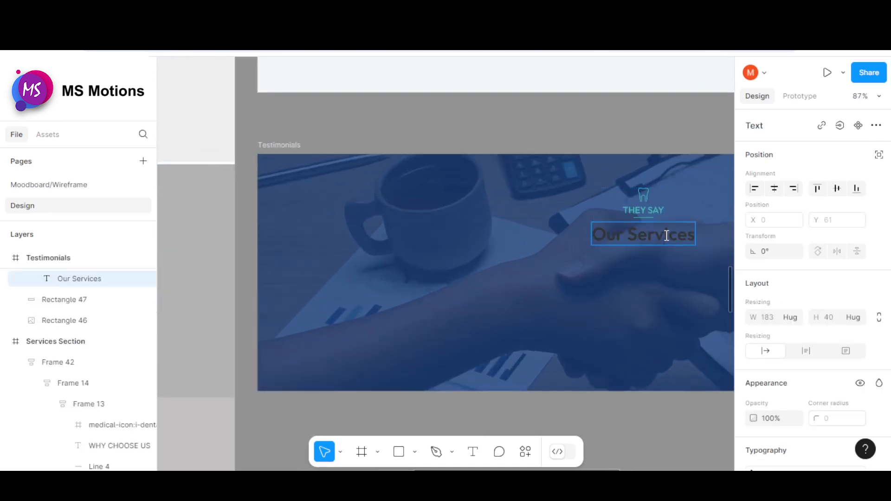
{"action": "key", "text": "ctrl+a"}
{"action": "key", "text": "ctrl+v"}
{"action": "key", "text": "Escape"}
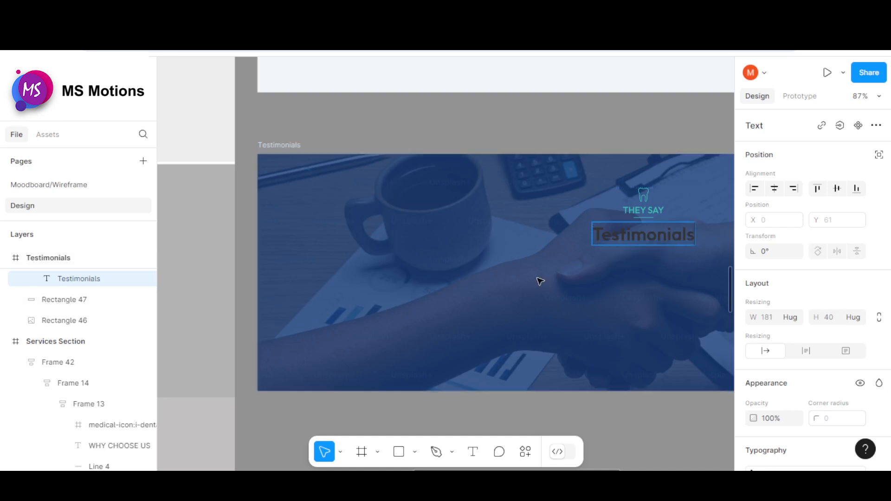
- Undo and reapply the replacement of the heading's title text with "Testimonials"
{"action": "key", "text": "ctrl+z"}
{"action": "left_click", "coordinate": [610, 239]}
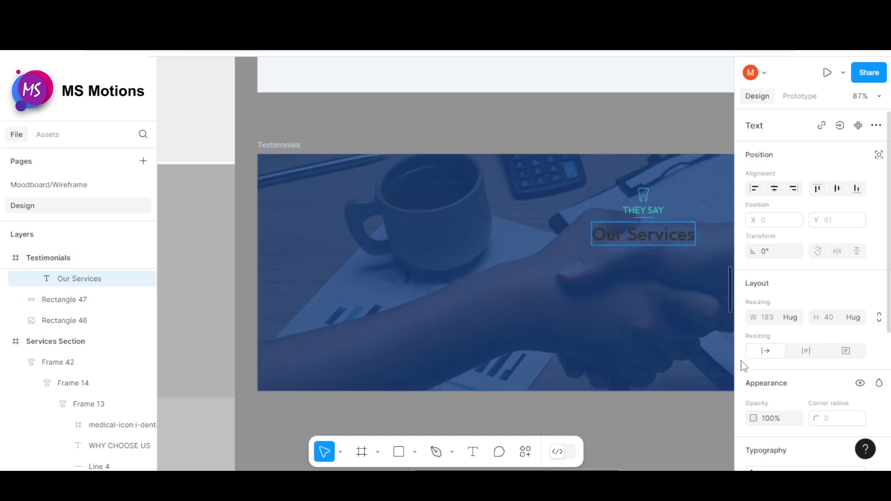
{"action": "key", "text": "ctrl+a"}
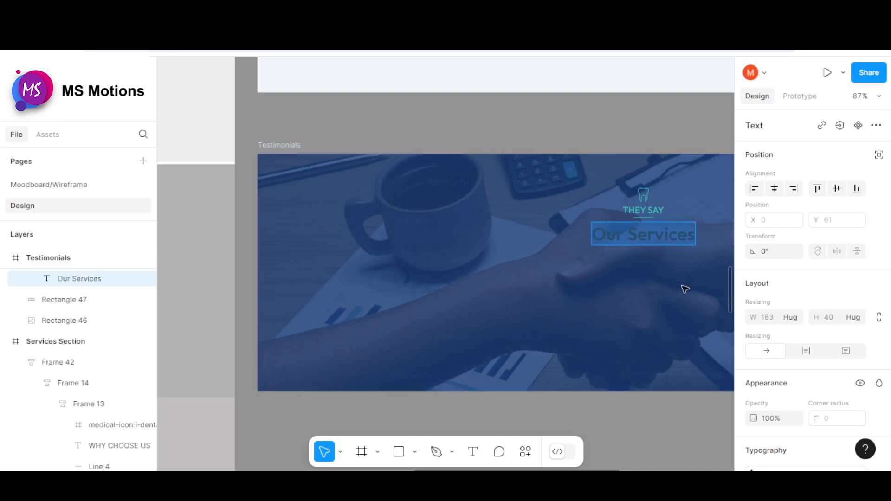
{"action": "key", "text": "ctrl+v"}
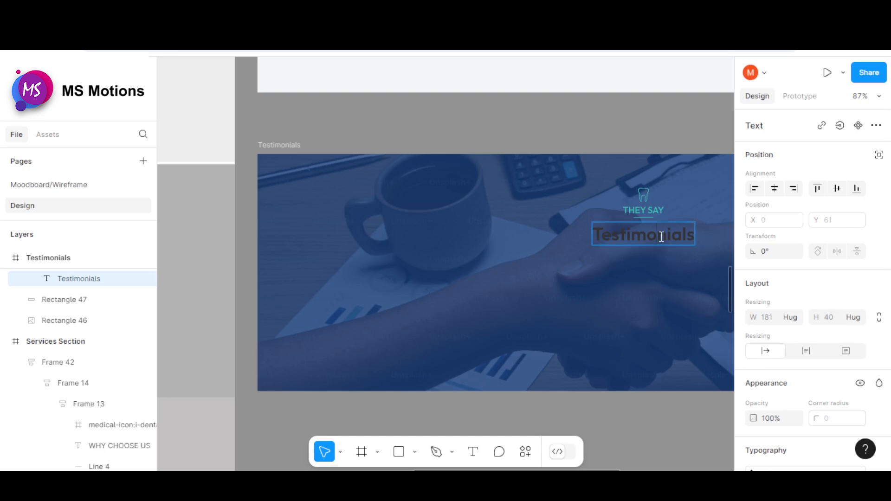
{"action": "key", "text": "ctrl+z"}
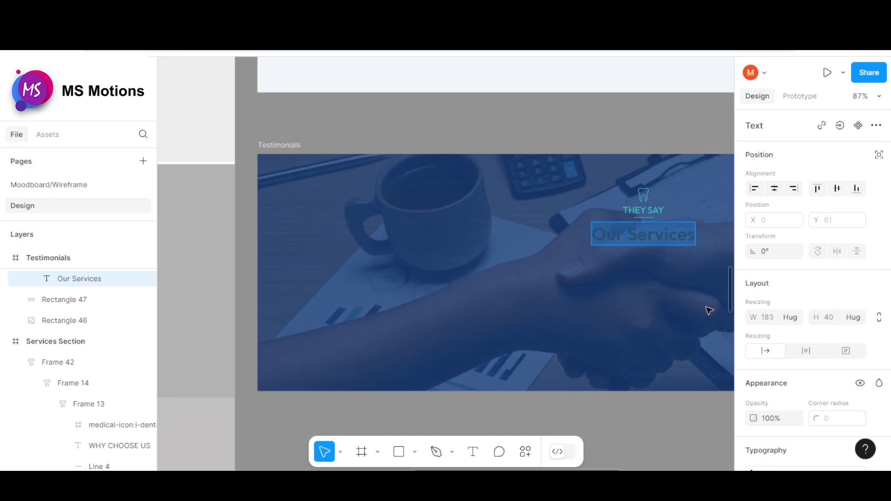
{"action": "scroll", "coordinate": [581, 212], "scroll_direction": "down", "scroll_amount": 3}
{"action": "scroll", "coordinate": [810, 357], "scroll_direction": "down", "scroll_amount": 5}
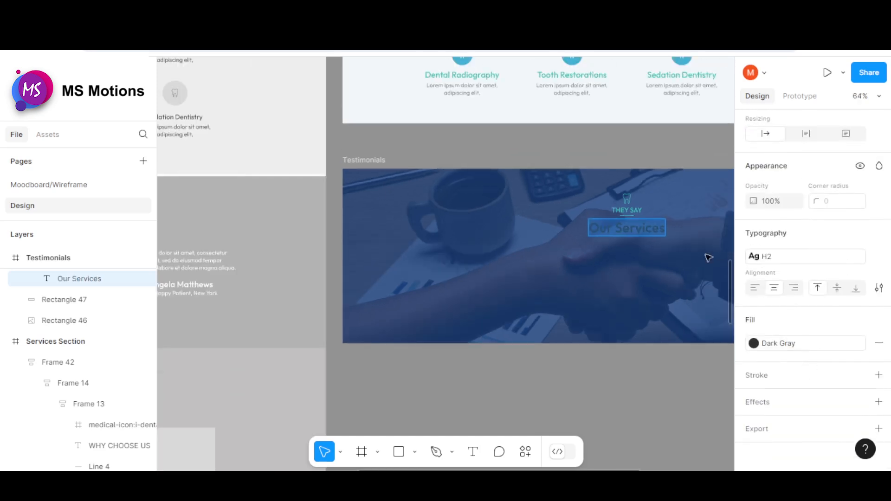
{"action": "double_click", "coordinate": [622, 229]}
{"action": "key", "text": "ctrl+shift+z"}
- Change the "Testimonials" title's fill to the White color style
{"action": "left_click", "coordinate": [820, 348]}
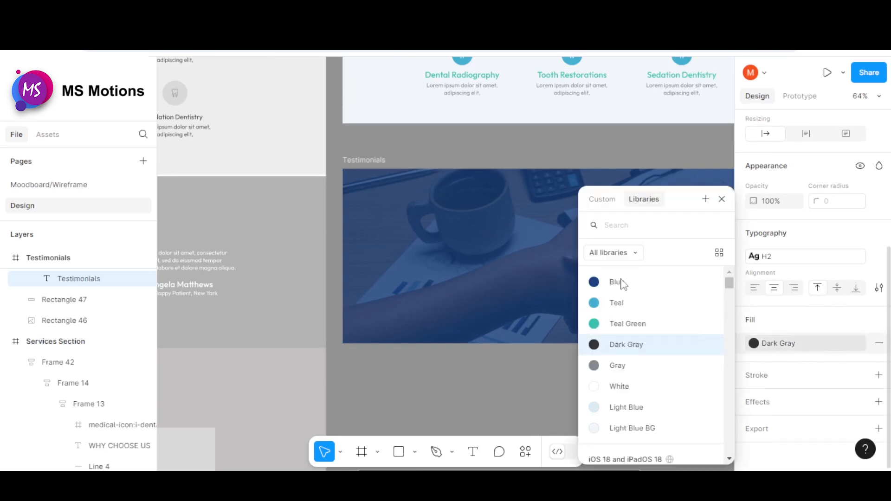
{"action": "scroll", "coordinate": [627, 356], "scroll_direction": "down", "scroll_amount": 3}
{"action": "scroll", "coordinate": [629, 366], "scroll_direction": "up", "scroll_amount": 3}
{"action": "left_click", "coordinate": [632, 384]}
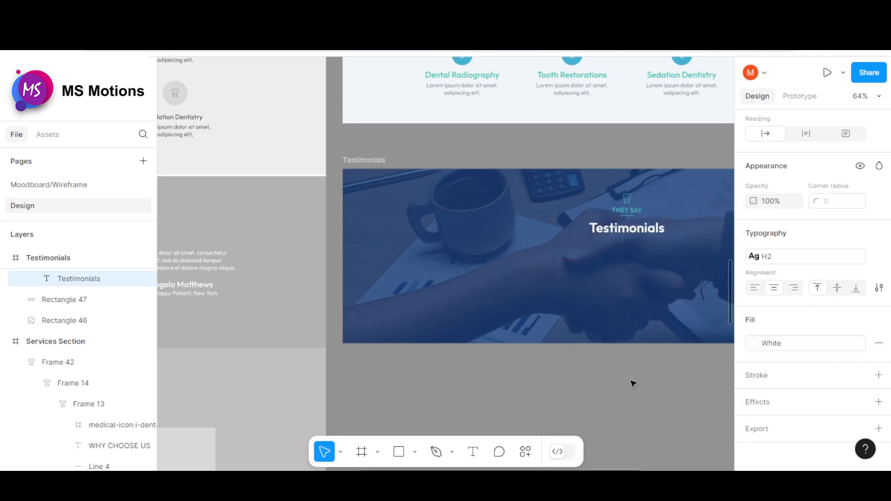
{"action": "scroll", "coordinate": [546, 228], "scroll_direction": "down", "scroll_amount": 5}
{"action": "scroll", "coordinate": [548, 218], "scroll_direction": "up", "scroll_amount": 2}
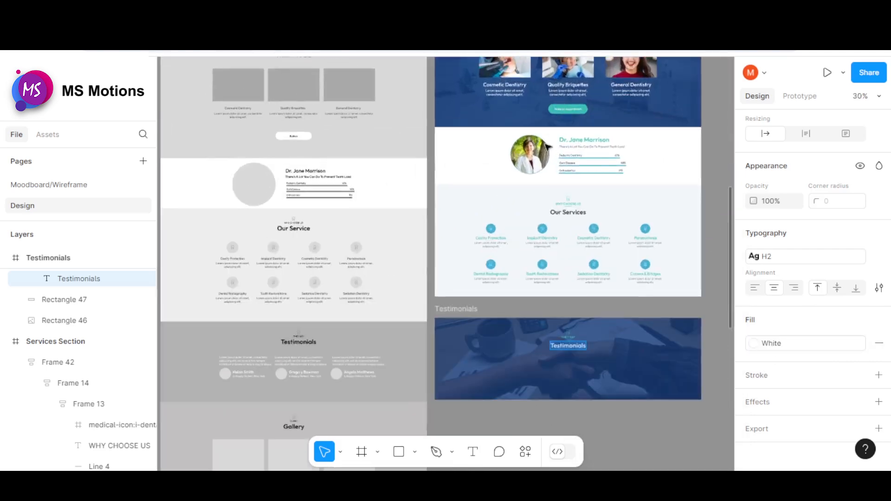
{"action": "scroll", "coordinate": [548, 212], "scroll_direction": "up", "scroll_amount": 2}
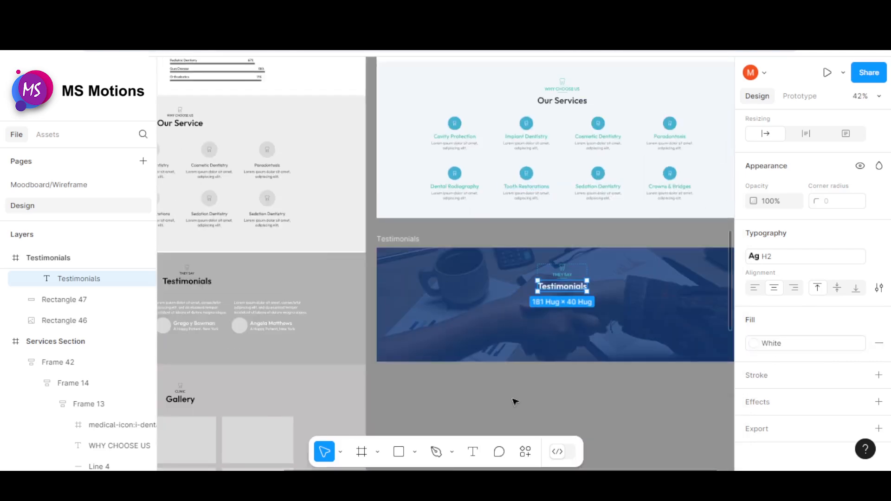
{"action": "left_click", "coordinate": [533, 395]}
- Copy the wireframe's first lorem ipsum quote into the Testimonials frame and place it below and to the left of the heading
{"action": "scroll", "coordinate": [529, 235], "scroll_direction": "down", "scroll_amount": 1}
{"action": "scroll", "coordinate": [487, 304], "scroll_direction": "down", "scroll_amount": 3}
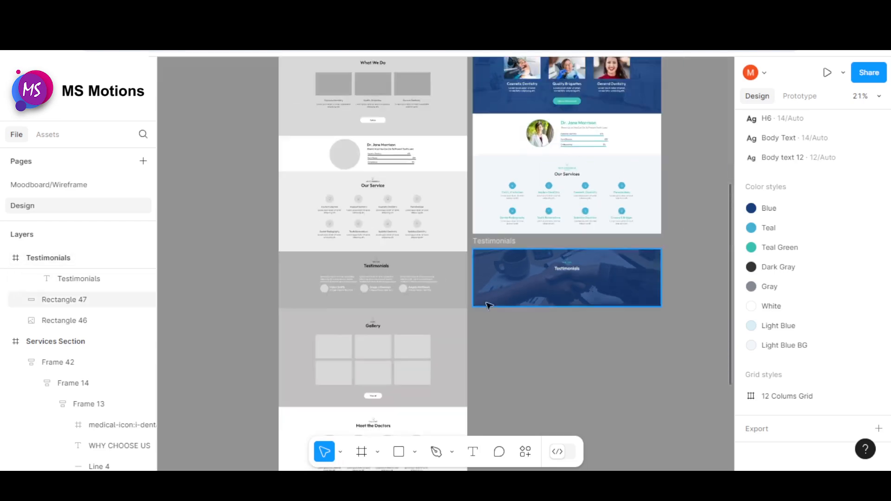
{"action": "scroll", "coordinate": [402, 250], "scroll_direction": "up", "scroll_amount": 2}
{"action": "double_click", "coordinate": [402, 251]}
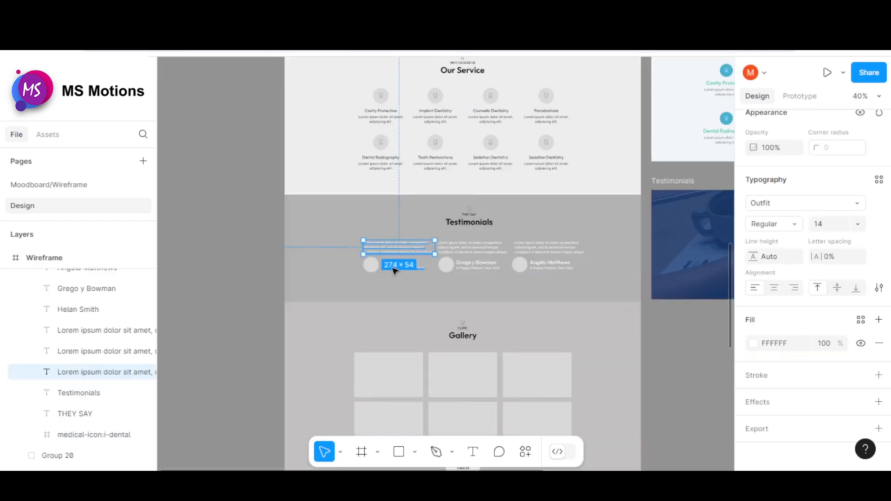
{"action": "scroll", "coordinate": [364, 246], "scroll_direction": "down", "scroll_amount": 2}
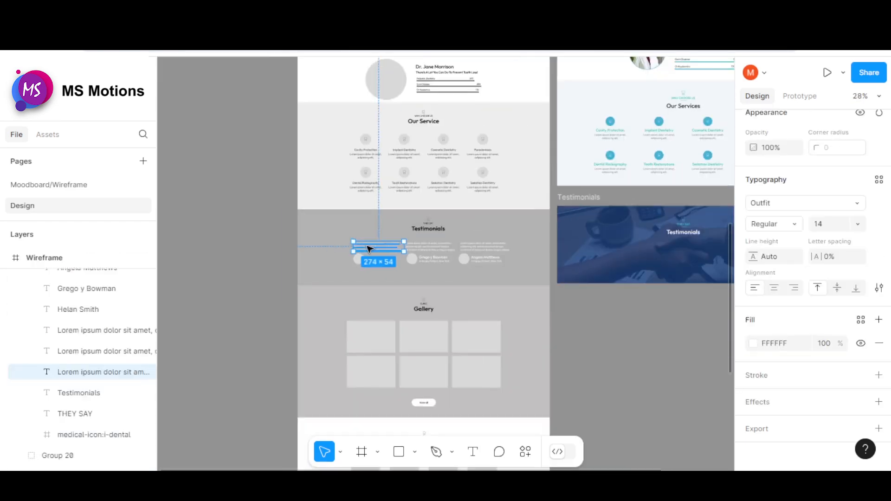
{"action": "left_click", "coordinate": [631, 266]}
{"action": "scroll", "coordinate": [634, 267], "scroll_direction": "up", "scroll_amount": 5}
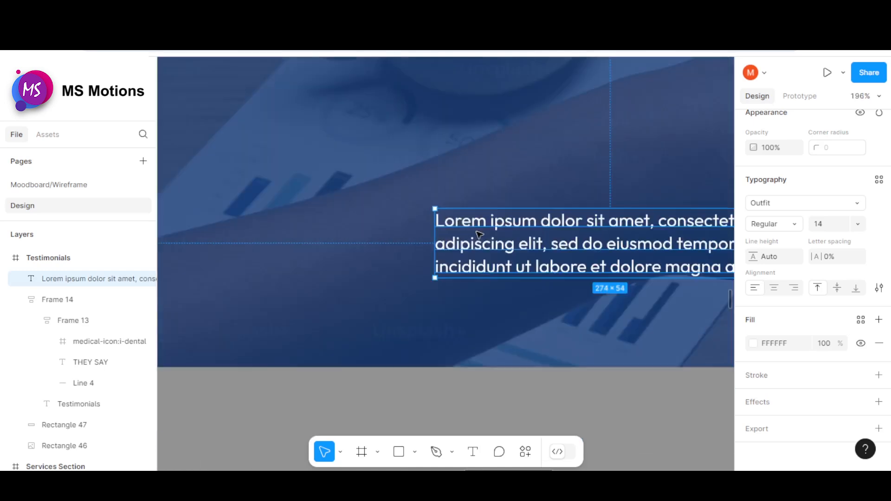
{"action": "scroll", "coordinate": [479, 234], "scroll_direction": "down", "scroll_amount": 5}
{"action": "left_click_drag", "start_coordinate": [527, 255], "coordinate": [494, 218]}
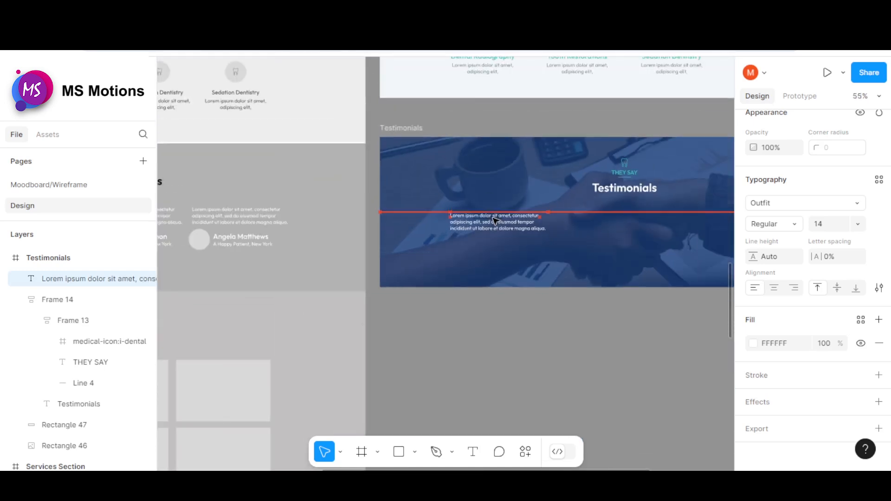
{"action": "left_click", "coordinate": [569, 299]}
- Set the opacity of the Testimonials frame's blue 173F7C overlay color to 90%
{"action": "scroll", "coordinate": [582, 268], "scroll_direction": "down", "scroll_amount": 1}
{"action": "scroll", "coordinate": [583, 268], "scroll_direction": "down", "scroll_amount": 1}
{"action": "left_click", "coordinate": [583, 268]}
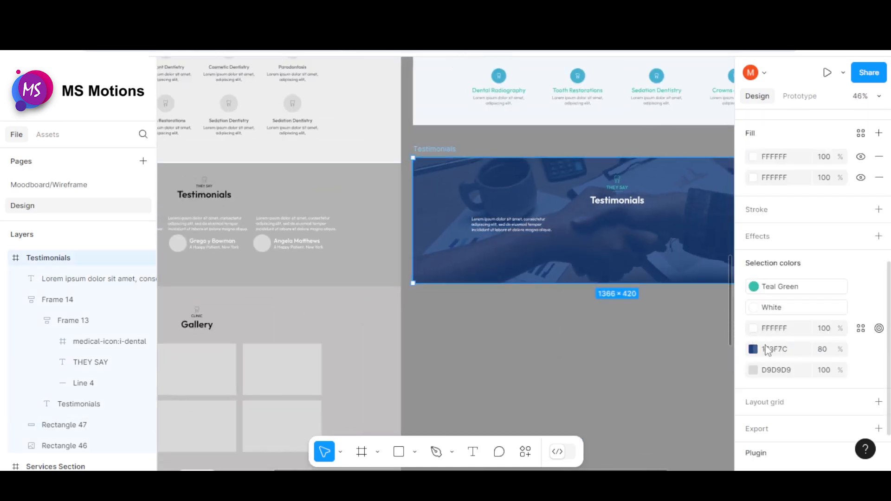
{"action": "scroll", "coordinate": [796, 324], "scroll_direction": "up", "scroll_amount": 5}
{"action": "scroll", "coordinate": [828, 371], "scroll_direction": "down", "scroll_amount": 3}
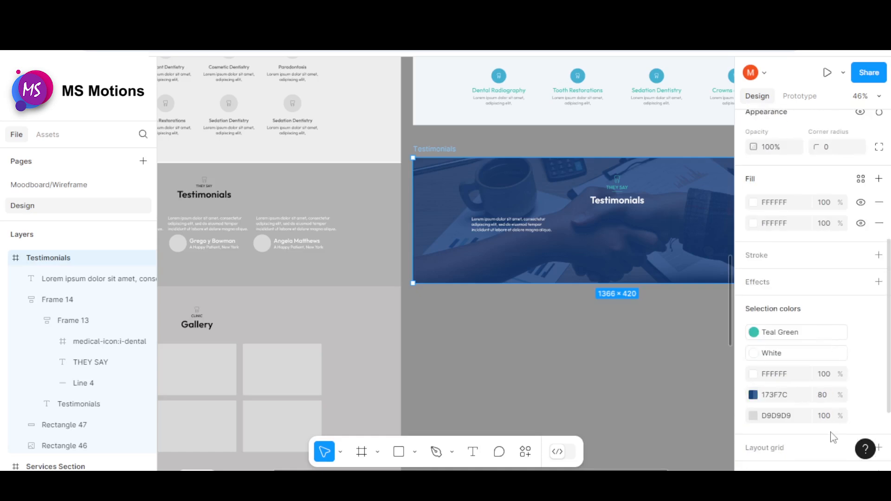
{"action": "left_click", "coordinate": [826, 397]}
{"action": "type", "text": "90"}
{"action": "key", "text": "Return"}
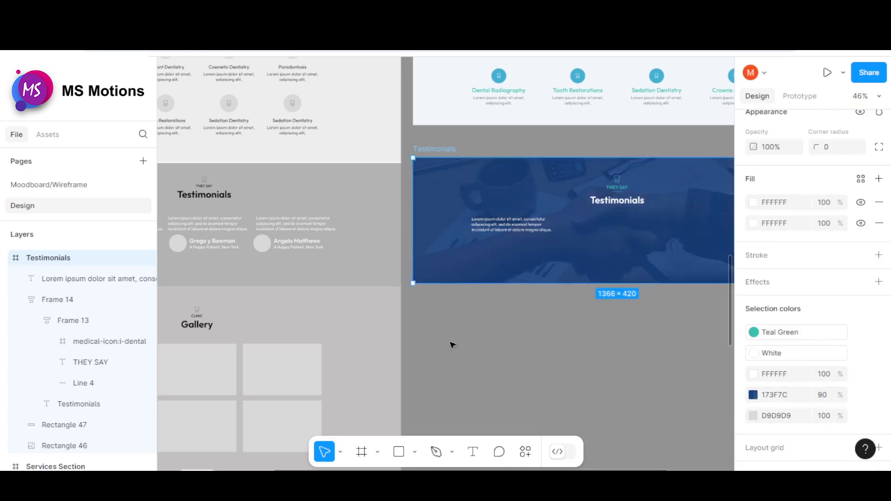
{"action": "left_click", "coordinate": [469, 344]}
- Readjust the opacity of the blue 173F7C overlay from the Testimonials frame's selection colors
{"action": "left_click", "coordinate": [510, 226]}
{"action": "left_click", "coordinate": [561, 272]}
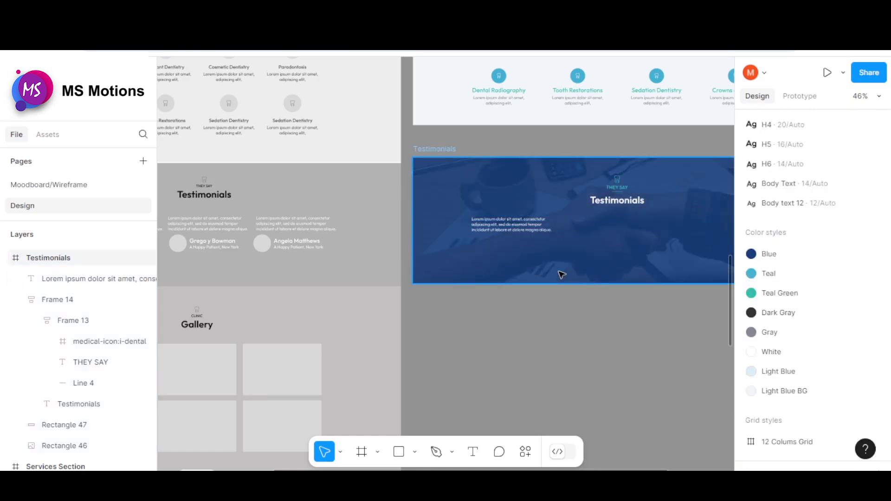
{"action": "left_click", "coordinate": [561, 272]}
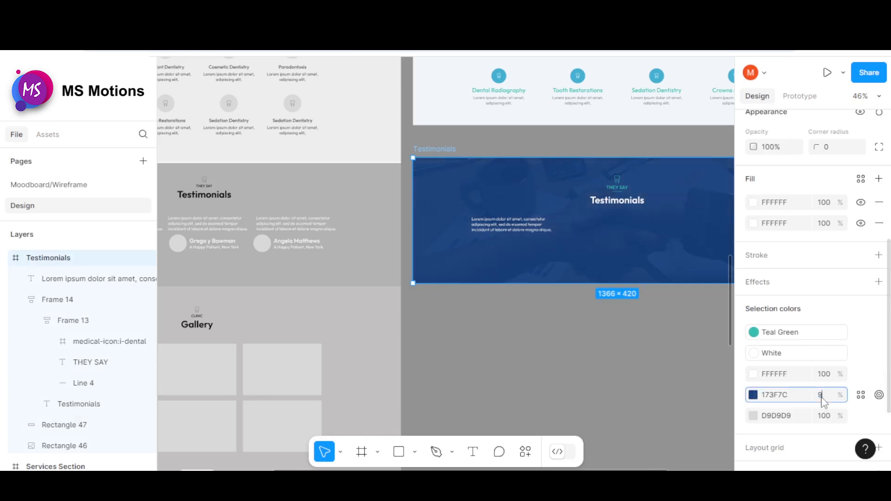
{"action": "key", "text": "Return"}
{"action": "left_click", "coordinate": [444, 348]}
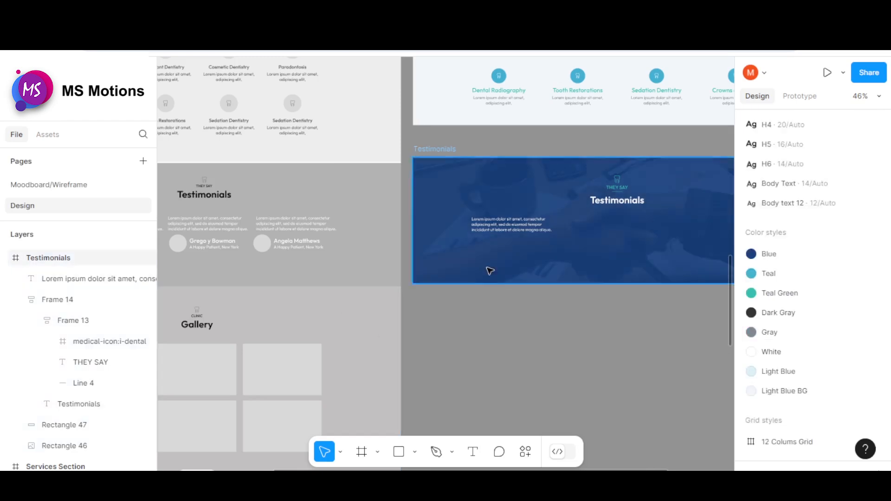
{"action": "left_click", "coordinate": [510, 226]}
{"action": "scroll", "coordinate": [506, 276], "scroll_direction": "down", "scroll_amount": 2}
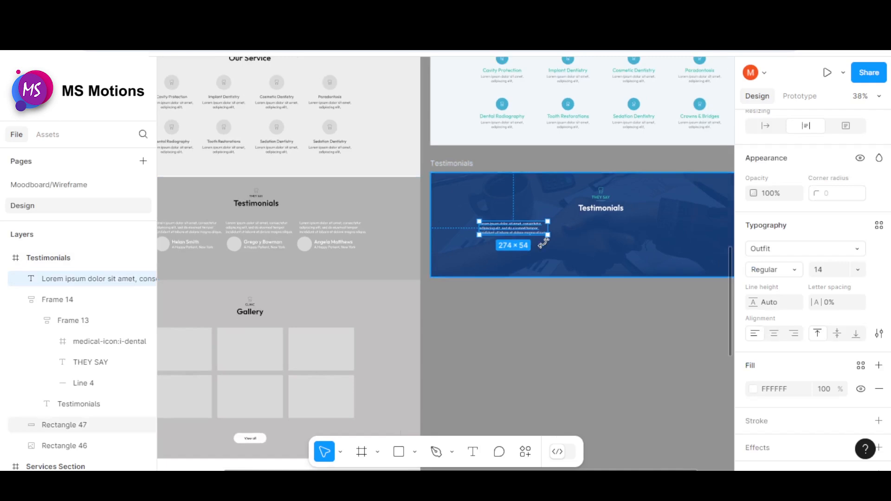
{"action": "left_click", "coordinate": [506, 318]}
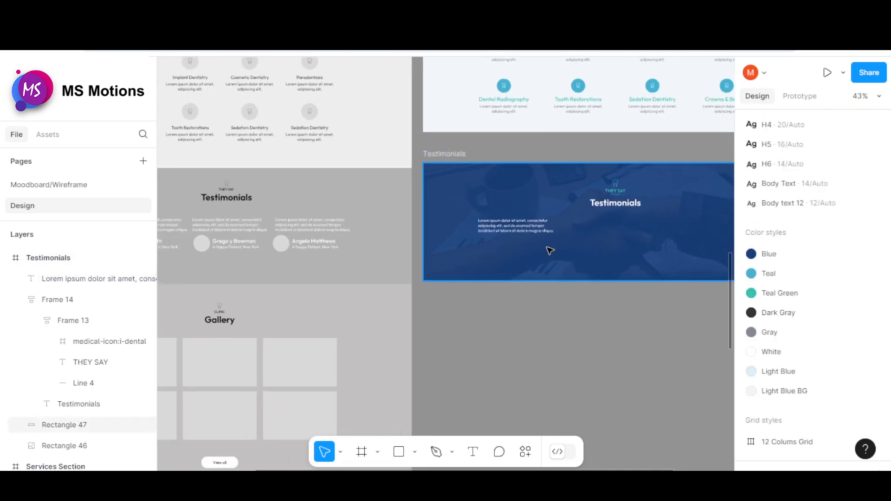
- Copy the wireframe's first 59 × 59 avatar circle into the Testimonials frame, placing it beneath the quote text
{"action": "scroll", "coordinate": [551, 249], "scroll_direction": "down", "scroll_amount": 3}
{"action": "scroll", "coordinate": [288, 251], "scroll_direction": "up", "scroll_amount": 3}
{"action": "left_click", "coordinate": [279, 243], "text": "ctrl"}
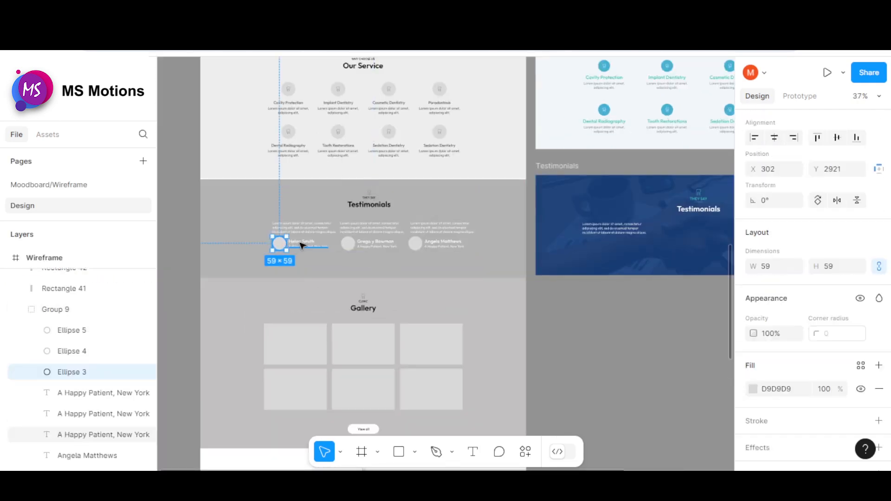
{"action": "scroll", "coordinate": [284, 245], "scroll_direction": "up", "scroll_amount": 1}
{"action": "scroll", "coordinate": [287, 246], "scroll_direction": "up", "scroll_amount": 4}
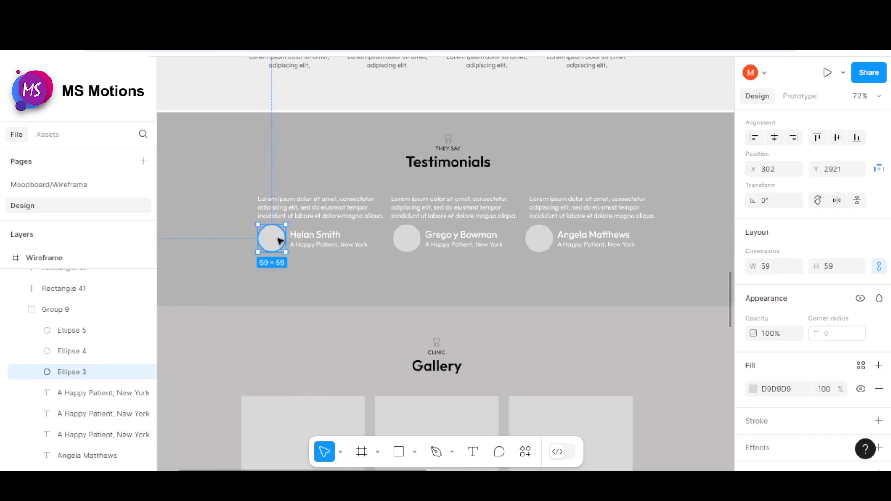
{"action": "left_click", "coordinate": [344, 246], "text": "shift"}
{"action": "left_click", "coordinate": [342, 246], "text": "shift"}
{"action": "scroll", "coordinate": [273, 241], "scroll_direction": "down", "scroll_amount": 2}
{"action": "left_click_drag", "start_coordinate": [272, 242], "coordinate": [650, 271]}
{"action": "key", "text": "Escape"}
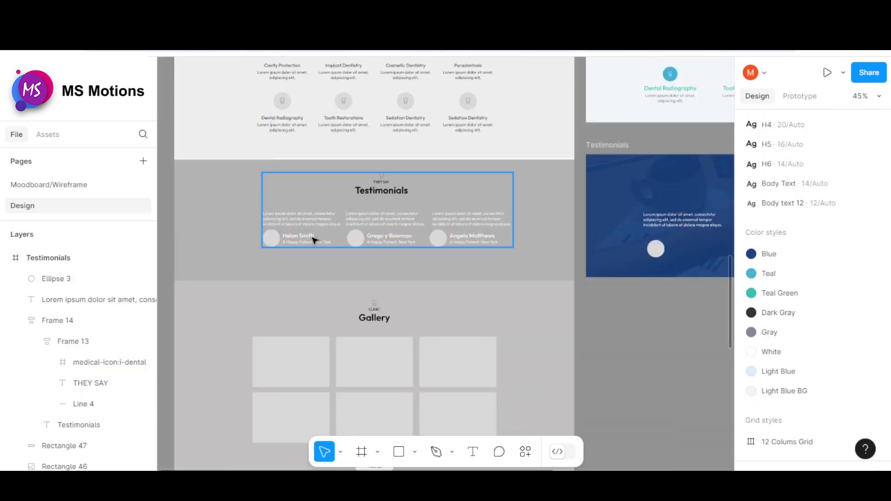
- Copy the first testimonial's patient name and "A Happy Patient, New York" caption from the wireframe to the right of the avatar circle in the Testimonials frame
{"action": "left_click", "coordinate": [313, 239]}
{"action": "scroll", "coordinate": [311, 238], "scroll_direction": "up", "scroll_amount": 1}
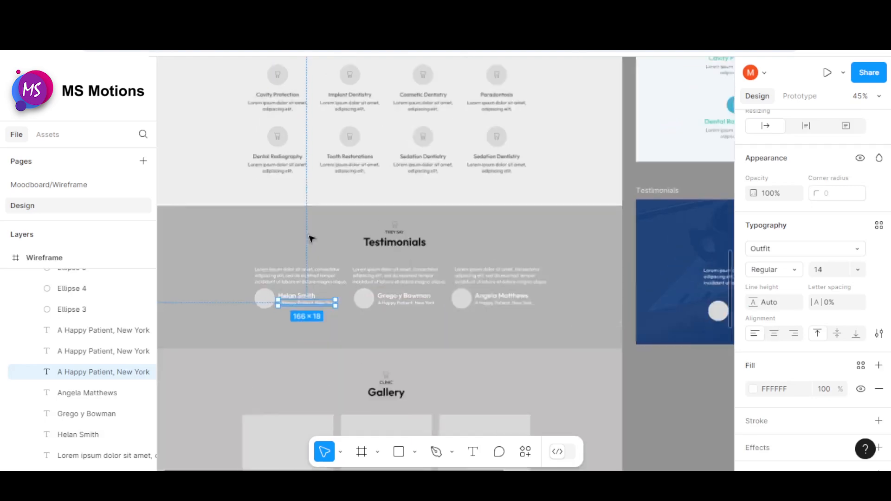
{"action": "scroll", "coordinate": [301, 246], "scroll_direction": "up", "scroll_amount": 3}
{"action": "scroll", "coordinate": [281, 255], "scroll_direction": "down", "scroll_amount": 2}
{"action": "left_click", "coordinate": [294, 295], "text": "shift"}
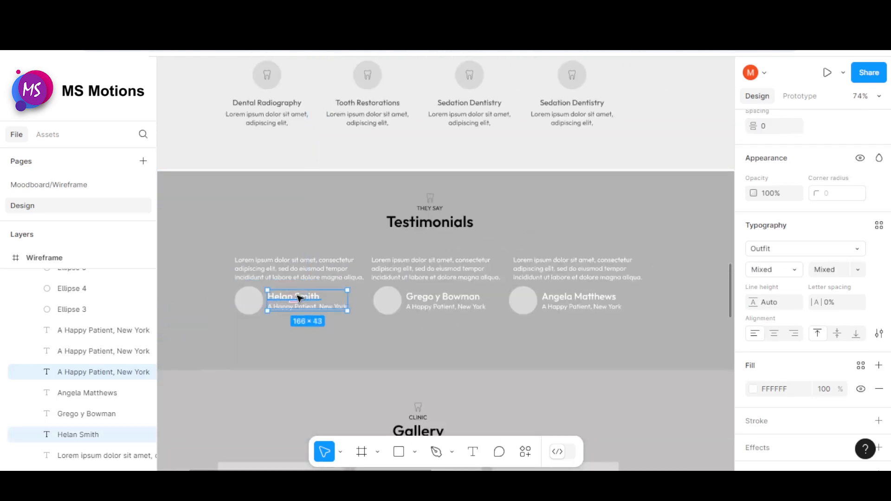
{"action": "scroll", "coordinate": [266, 243], "scroll_direction": "down", "scroll_amount": 5}
{"action": "scroll", "coordinate": [264, 282], "scroll_direction": "down", "scroll_amount": 3}
{"action": "scroll", "coordinate": [374, 163], "scroll_direction": "up", "scroll_amount": 3}
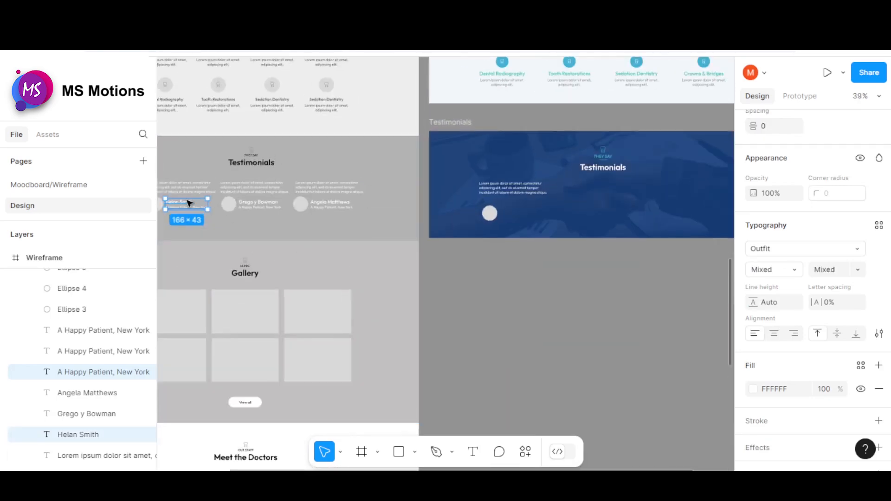
{"action": "left_click_drag", "start_coordinate": [201, 209], "coordinate": [556, 220]}
{"action": "scroll", "coordinate": [515, 209], "scroll_direction": "up", "scroll_amount": 5}
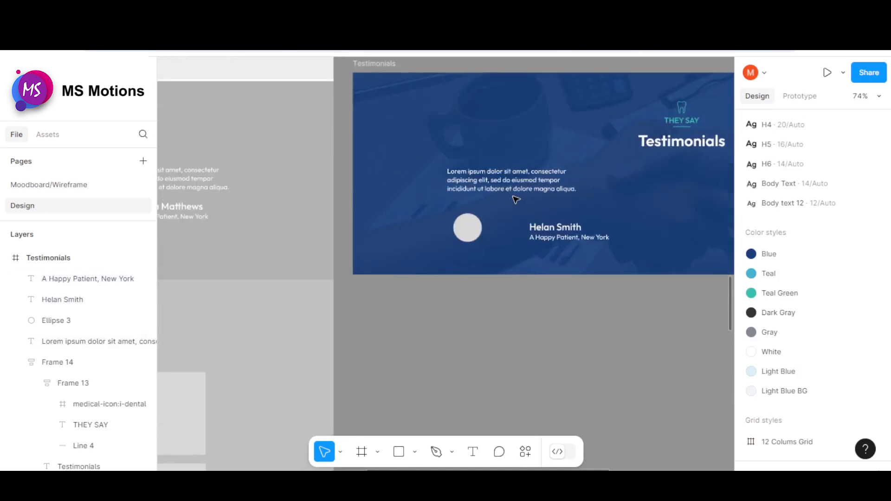
- Move the patient name and caption closer to the avatar circle beneath the quote, with the name above the caption
{"action": "left_click", "coordinate": [468, 237]}
{"action": "left_click_drag", "start_coordinate": [459, 239], "coordinate": [459, 231]}
{"action": "left_click", "coordinate": [592, 241]}
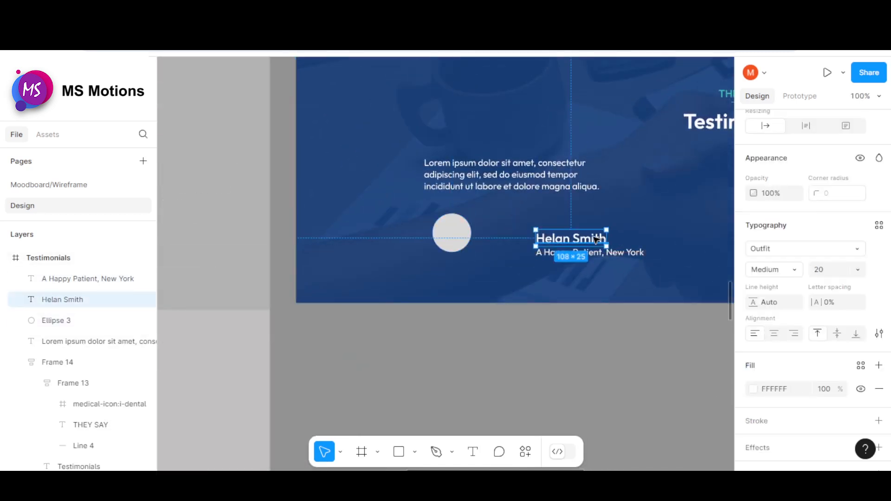
{"action": "left_click_drag", "start_coordinate": [592, 241], "coordinate": [556, 222]}
{"action": "left_click_drag", "start_coordinate": [580, 253], "coordinate": [539, 253]}
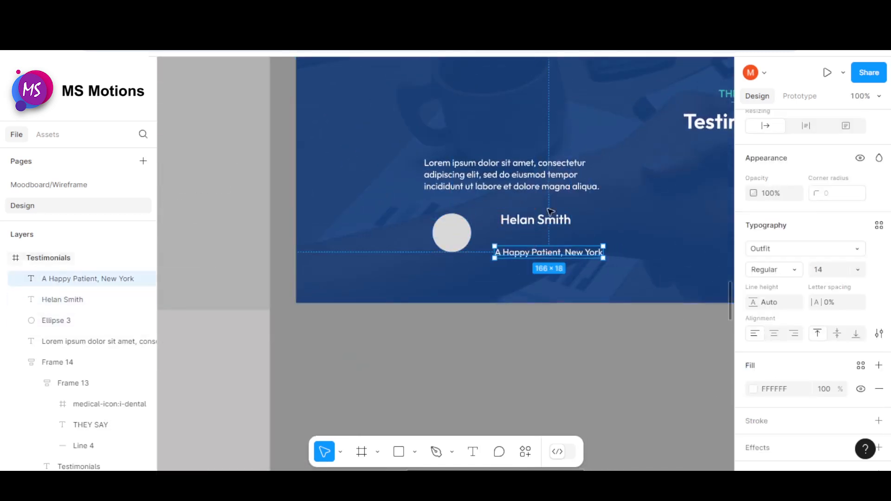
- Apply the White color style to the testimonial quote text's fill
{"action": "key", "text": "Tab"}
{"action": "key", "text": "Tab"}
{"action": "key", "text": "Tab"}
{"action": "left_click", "coordinate": [861, 365]}
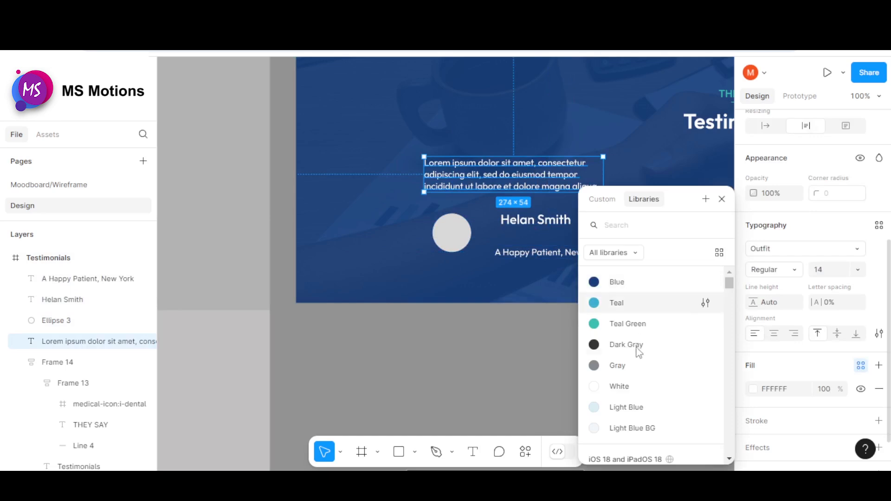
{"action": "left_click", "coordinate": [640, 388]}
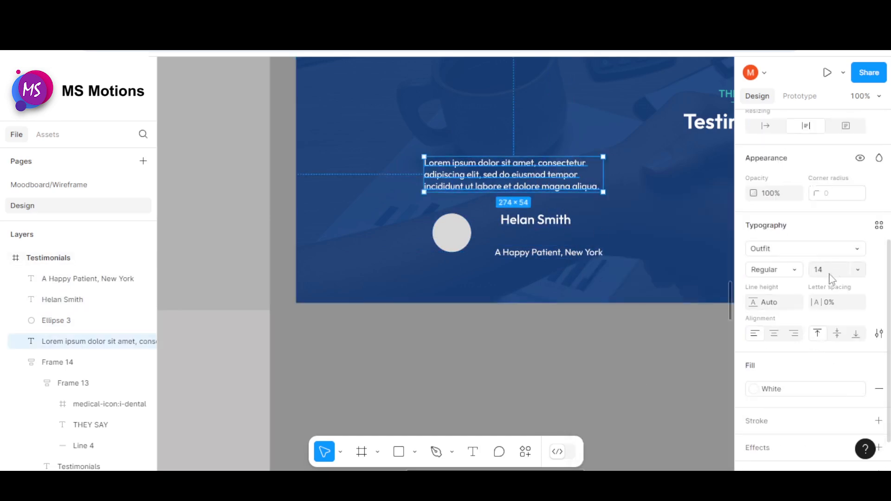
- Apply the Body Text (14/Auto) text style to the testimonial quote
{"action": "left_click", "coordinate": [835, 248]}
{"action": "left_click", "coordinate": [868, 240]}
{"action": "left_click", "coordinate": [878, 227]}
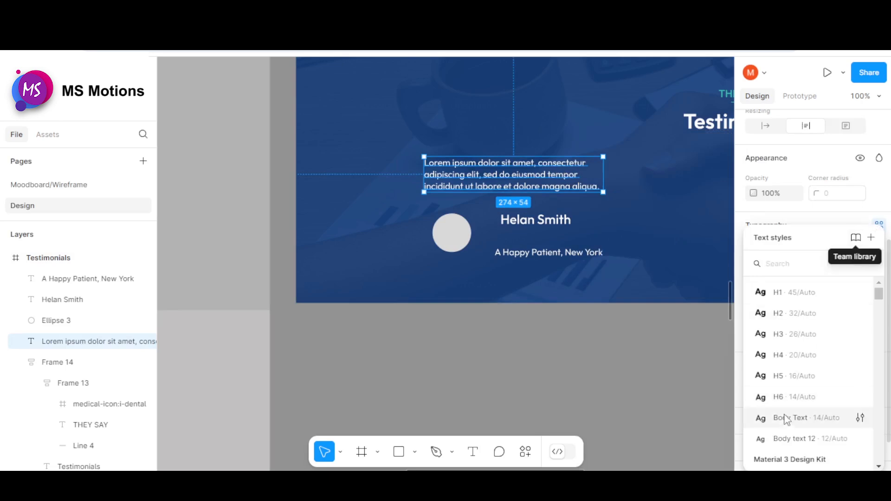
{"action": "left_click", "coordinate": [786, 396]}
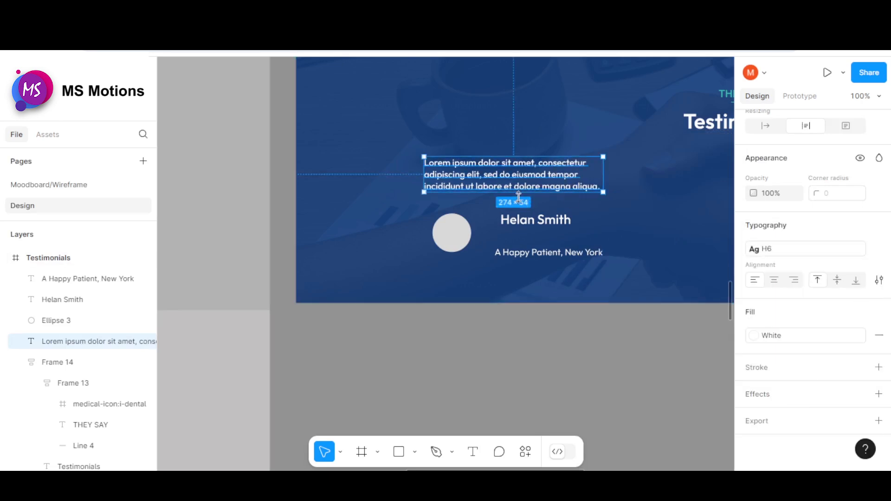
{"action": "left_click", "coordinate": [805, 254]}
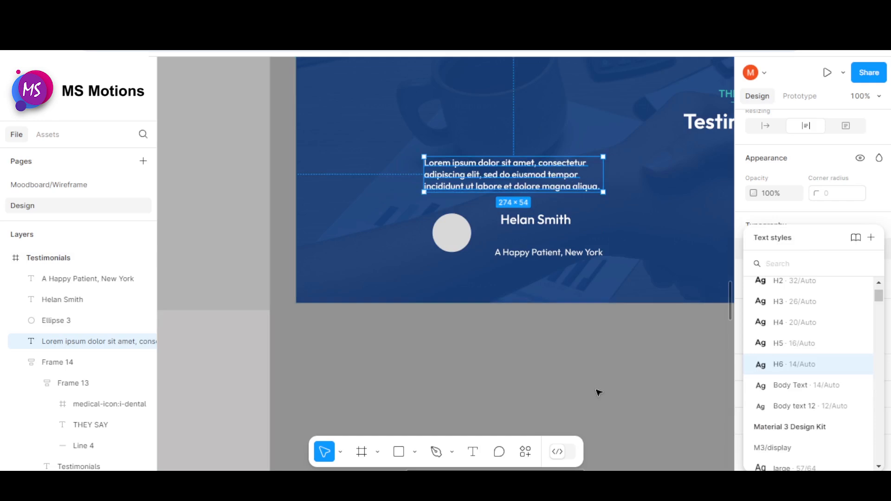
{"action": "left_click", "coordinate": [783, 386]}
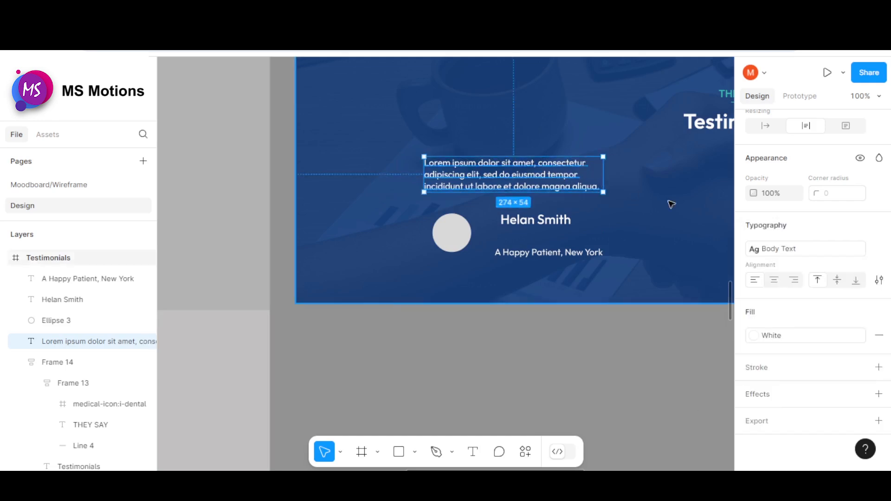
{"action": "left_click", "coordinate": [599, 330]}
{"action": "left_click", "coordinate": [457, 238]}
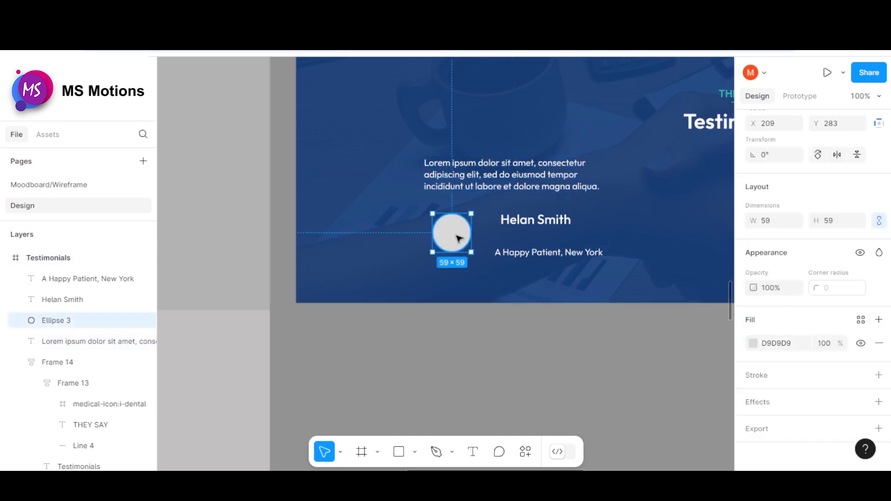
{"action": "double_click", "coordinate": [454, 234]}
{"action": "left_click", "coordinate": [559, 325]}
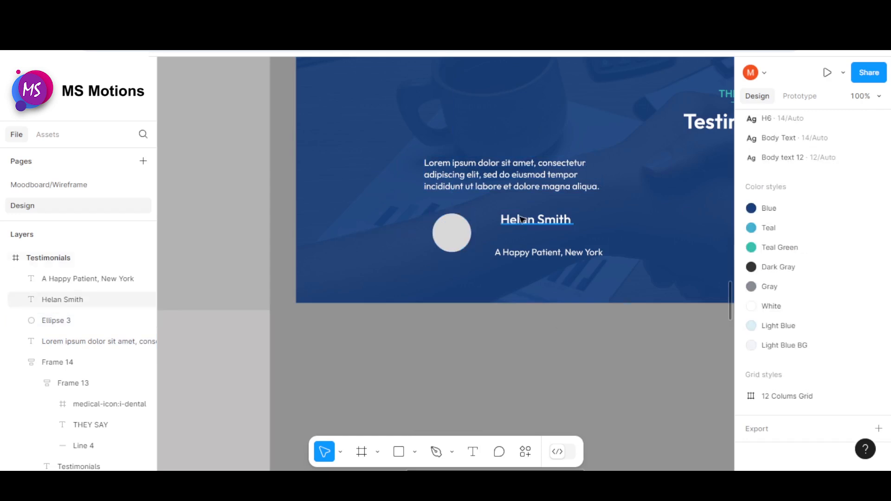
- Align the patient name with the left edge of the "A Happy Patient, New York" caption, directly above it
{"action": "left_click", "coordinate": [524, 222]}
{"action": "left_click_drag", "start_coordinate": [530, 226], "coordinate": [527, 254]}
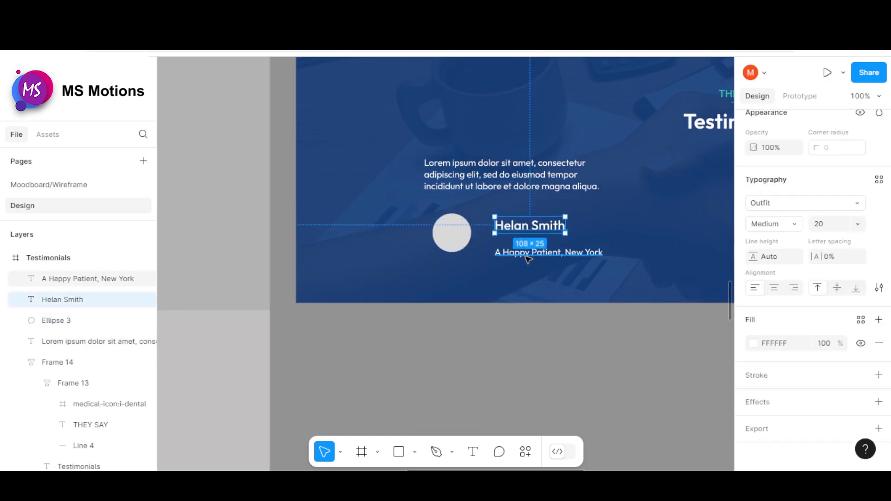
{"action": "left_click", "coordinate": [528, 254]}
{"action": "scroll", "coordinate": [552, 219], "scroll_direction": "down", "scroll_amount": 5}
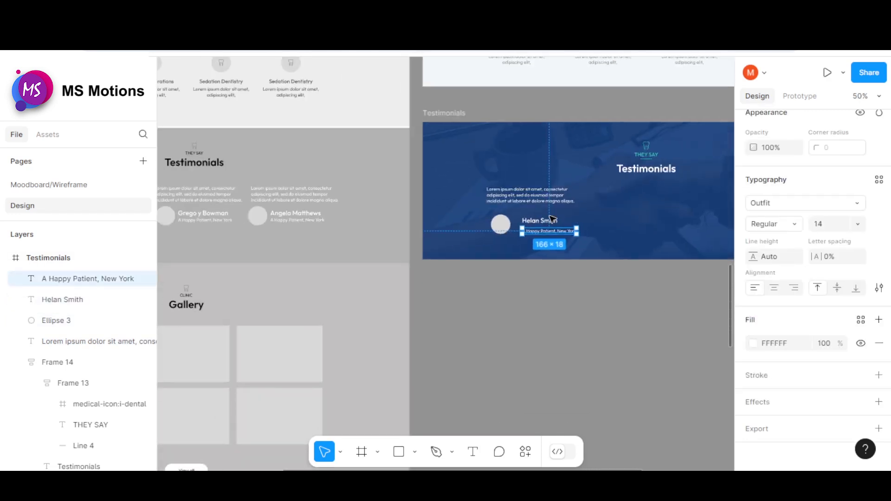
{"action": "scroll", "coordinate": [317, 241], "scroll_direction": "up", "scroll_amount": 2}
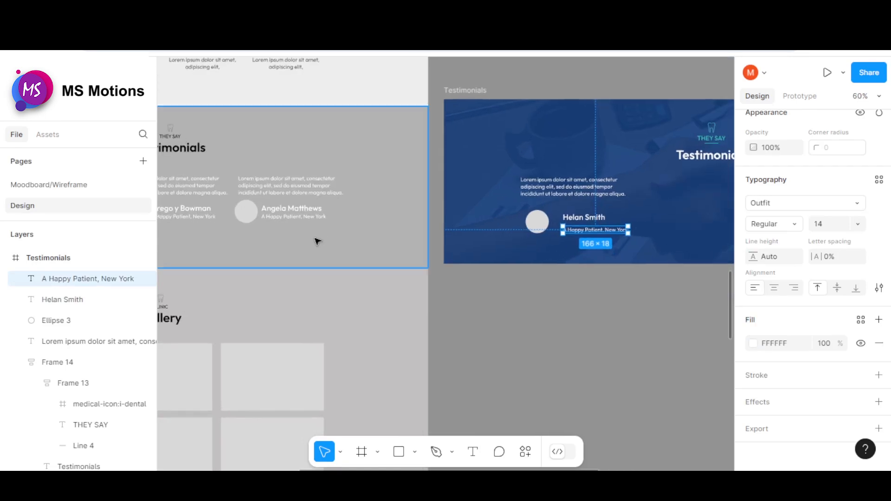
{"action": "scroll", "coordinate": [592, 218], "scroll_direction": "up", "scroll_amount": 5}
{"action": "scroll", "coordinate": [497, 223], "scroll_direction": "down", "scroll_amount": 2}
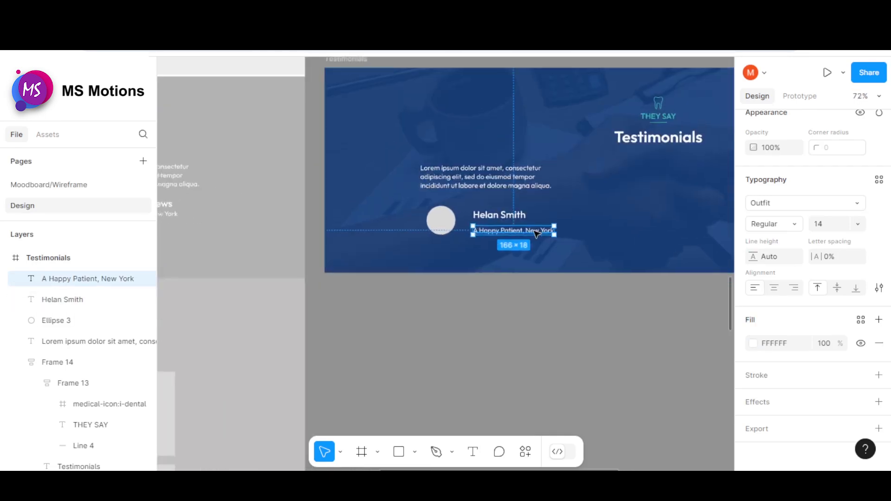
{"action": "scroll", "coordinate": [496, 212], "scroll_direction": "up", "scroll_amount": 4}
- Apply the H3 (26/Auto) text style to the patient name
{"action": "left_click", "coordinate": [495, 213]}
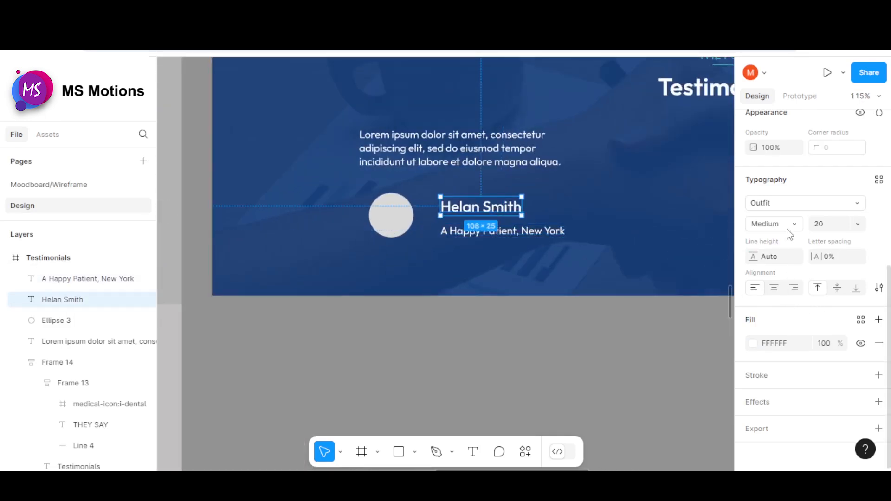
{"action": "left_click", "coordinate": [856, 207]}
{"action": "left_click", "coordinate": [856, 207]}
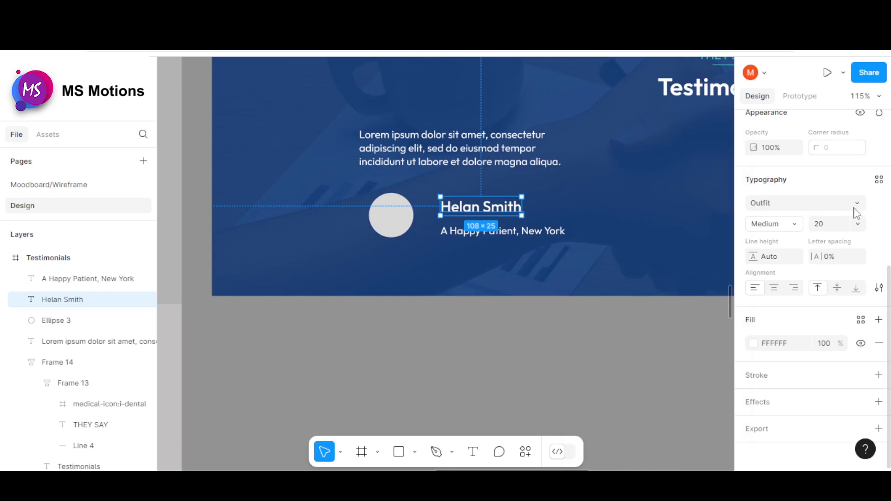
{"action": "left_click", "coordinate": [882, 182]}
{"action": "left_click", "coordinate": [811, 324]}
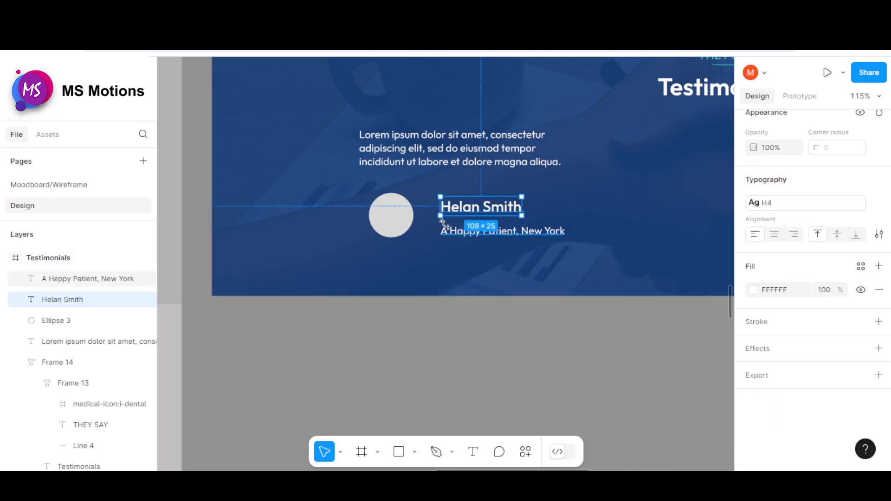
{"action": "left_click", "coordinate": [860, 203]}
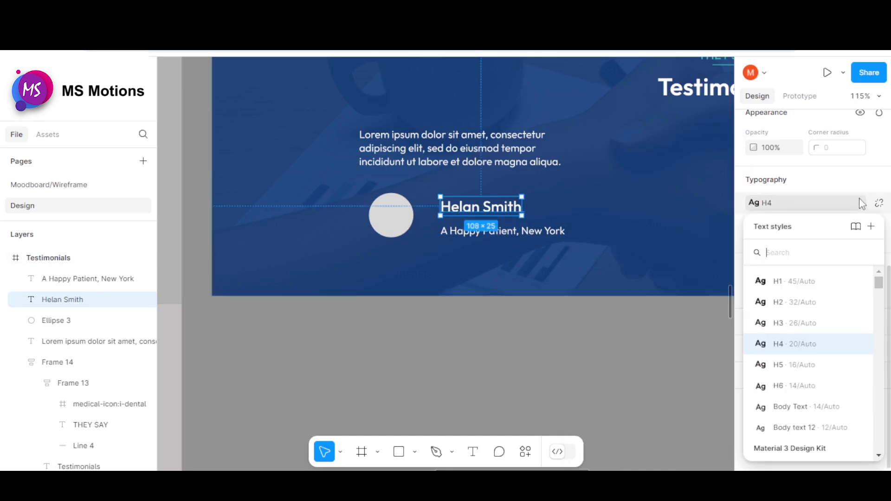
{"action": "left_click", "coordinate": [790, 325]}
- Apply the Body Text (14/Auto) text style to the "A Happy Patient, New York" caption
{"action": "left_click", "coordinate": [499, 236]}
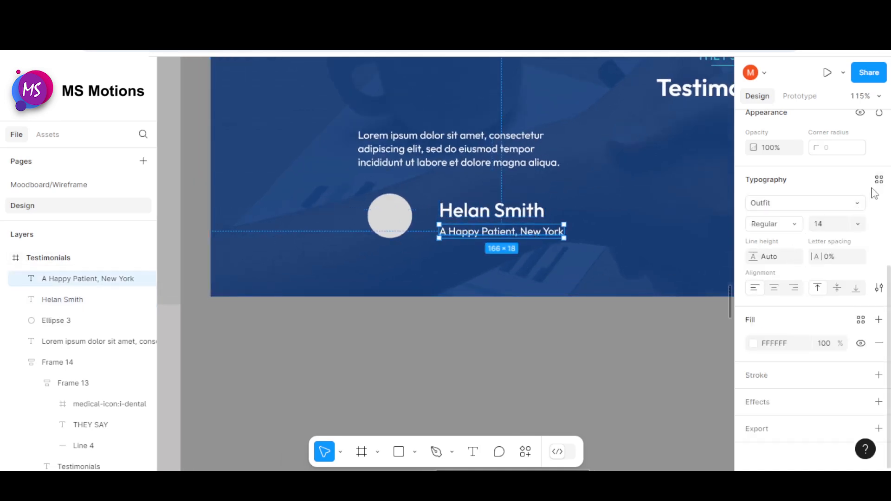
{"action": "left_click", "coordinate": [878, 179]}
{"action": "left_click", "coordinate": [827, 385]}
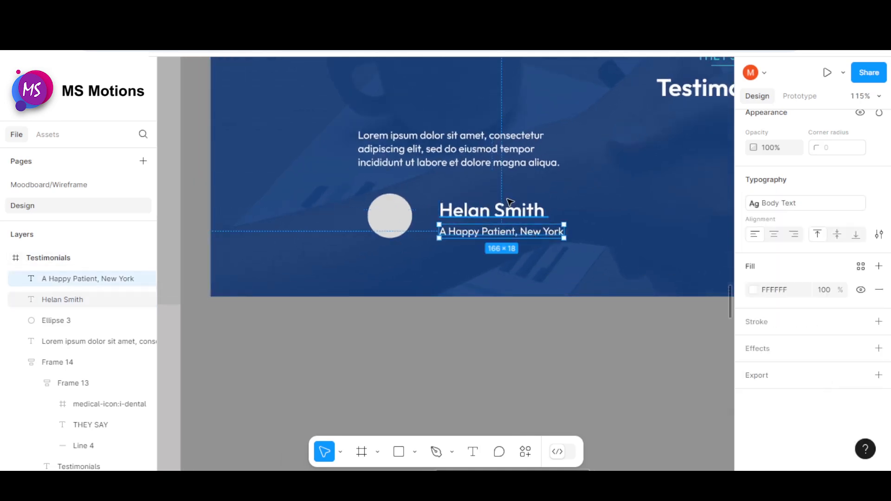
- Reposition the patient name beside the avatar circle and place the caption left-aligned directly beneath it
{"action": "scroll", "coordinate": [510, 201], "scroll_direction": "down", "scroll_amount": 3}
{"action": "scroll", "coordinate": [599, 250], "scroll_direction": "up", "scroll_amount": 6}
{"action": "left_click", "coordinate": [529, 218]}
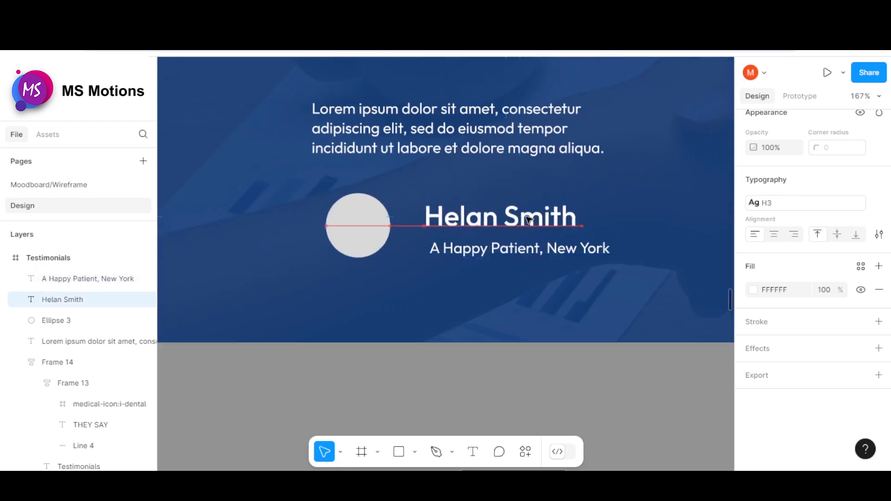
{"action": "left_click_drag", "start_coordinate": [529, 218], "coordinate": [519, 214]}
{"action": "left_click_drag", "start_coordinate": [515, 255], "coordinate": [501, 246]}
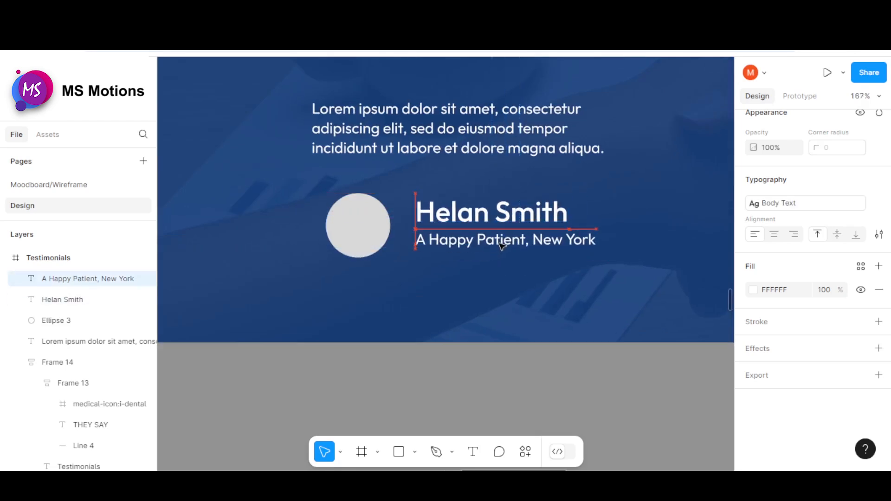
- Open the Unsplash plugin for the avatar circle and search it for "avatar"
{"action": "left_click", "coordinate": [361, 232]}
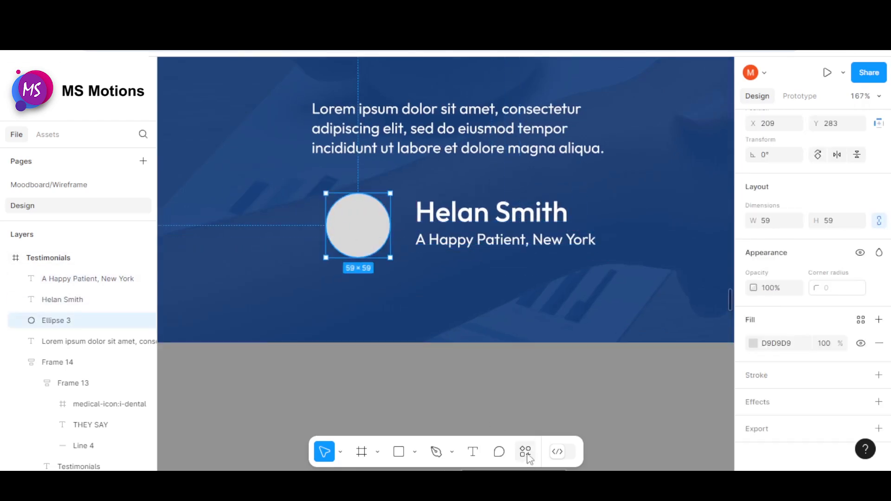
{"action": "left_click", "coordinate": [527, 455]}
{"action": "key", "text": "Escape"}
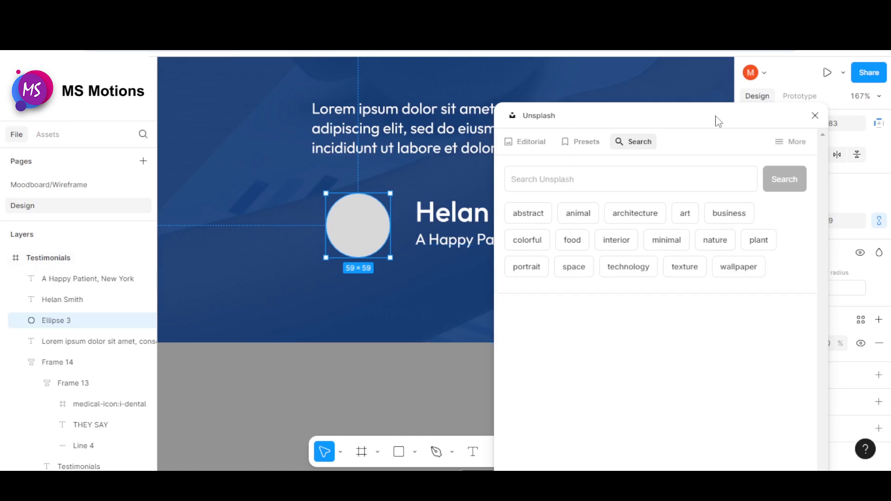
{"action": "left_click", "coordinate": [582, 173]}
{"action": "type", "text": "d"}
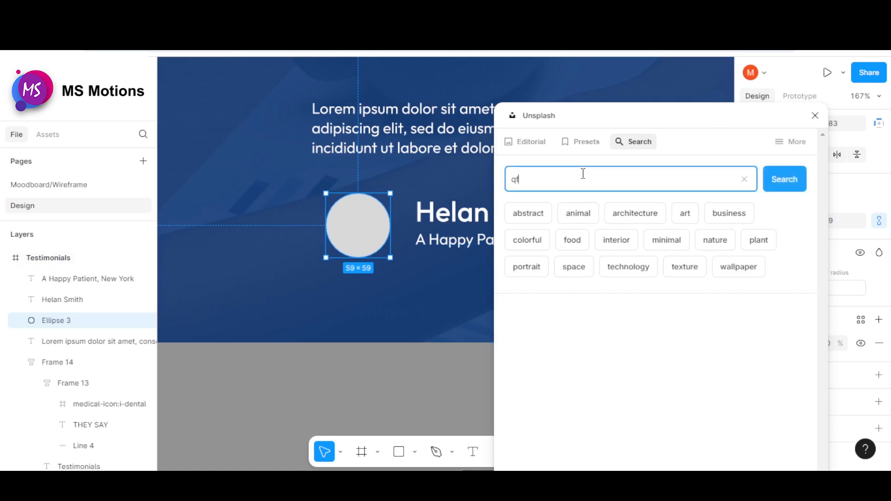
{"action": "key", "text": "BackSpace"}
{"action": "key", "text": "BackSpace"}
{"action": "type", "text": "a"}
{"action": "key", "text": "Return"}
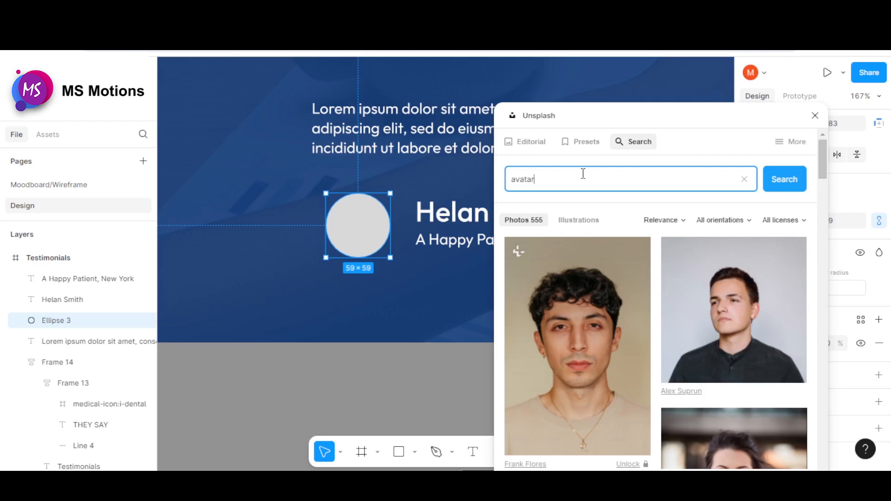
- Fill the avatar circle with the photo of the smiling dark-haired woman in a red top and close Unsplash
{"action": "scroll", "coordinate": [733, 332], "scroll_direction": "down", "scroll_amount": 5}
{"action": "left_click", "coordinate": [744, 287]}
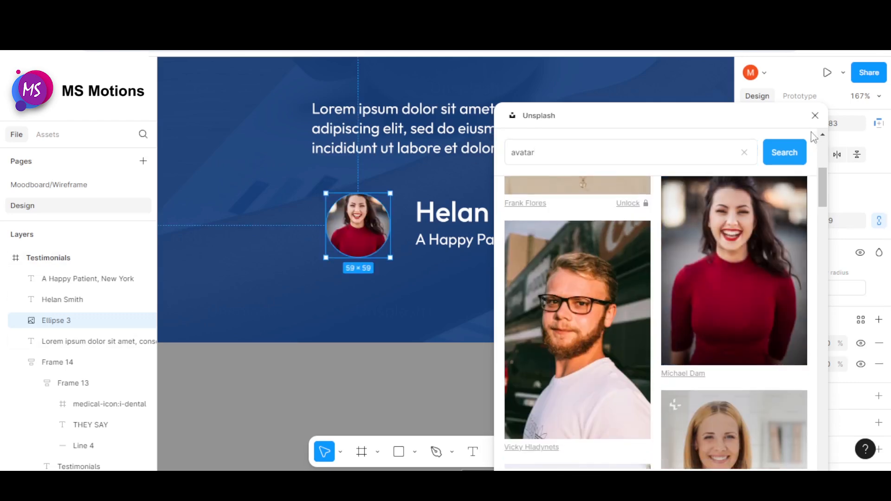
{"action": "left_click", "coordinate": [815, 116]}
- Set the avatar's image fill to Crop and shift the photo down so the face sits centered in the circle
{"action": "scroll", "coordinate": [366, 226], "scroll_direction": "up", "scroll_amount": 5}
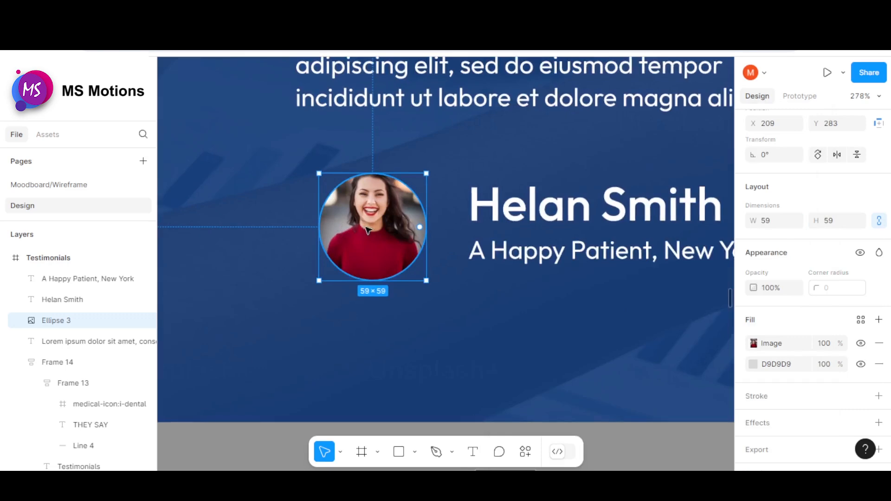
{"action": "left_click", "coordinate": [755, 344]}
{"action": "left_click", "coordinate": [621, 191]}
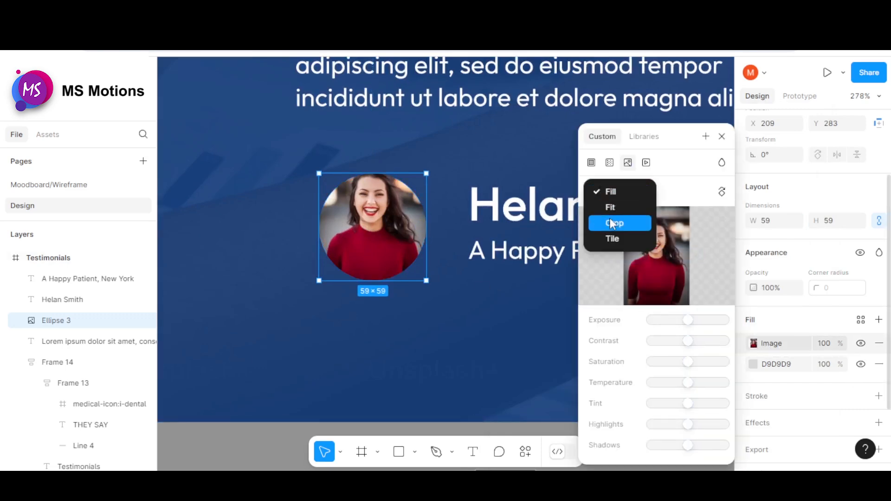
{"action": "left_click", "coordinate": [616, 223]}
{"action": "left_click_drag", "start_coordinate": [383, 227], "coordinate": [384, 248]}
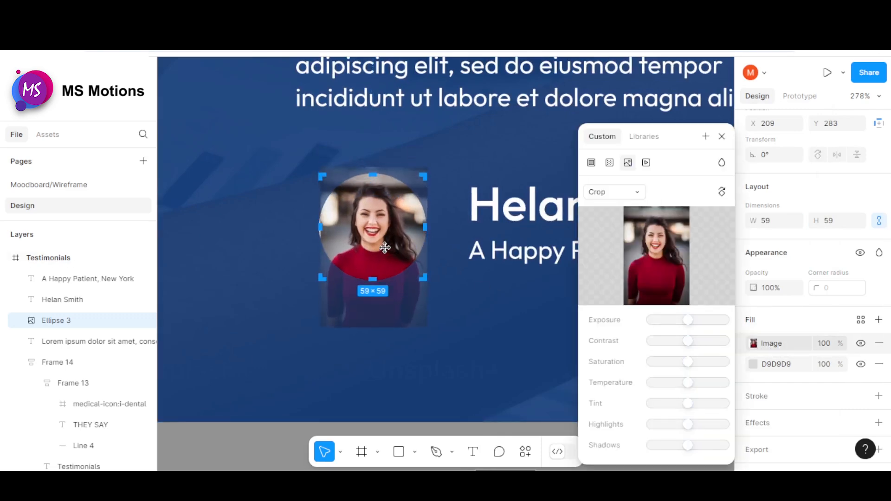
{"action": "key", "text": "Escape"}
{"action": "scroll", "coordinate": [483, 250], "scroll_direction": "down", "scroll_amount": 3}
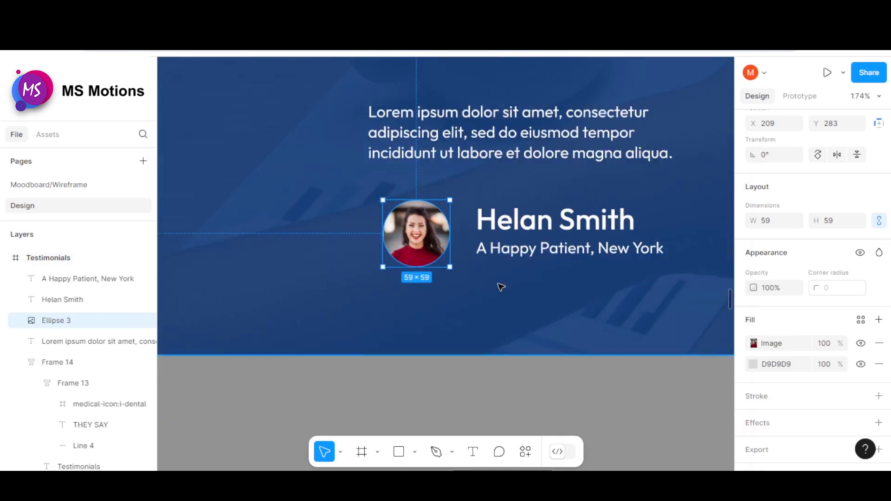
{"action": "key", "text": "Escape"}
- Resize the avatar circle to 60 × 60
{"action": "left_click", "coordinate": [427, 265]}
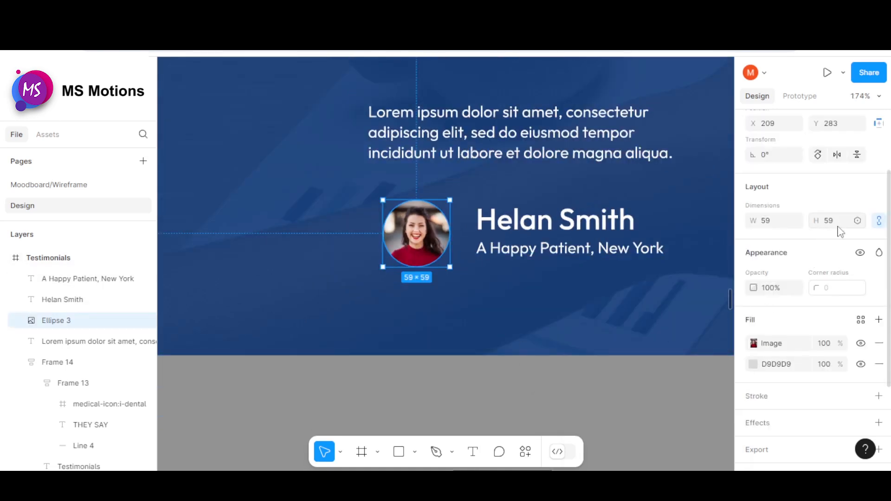
{"action": "key", "text": "Return"}
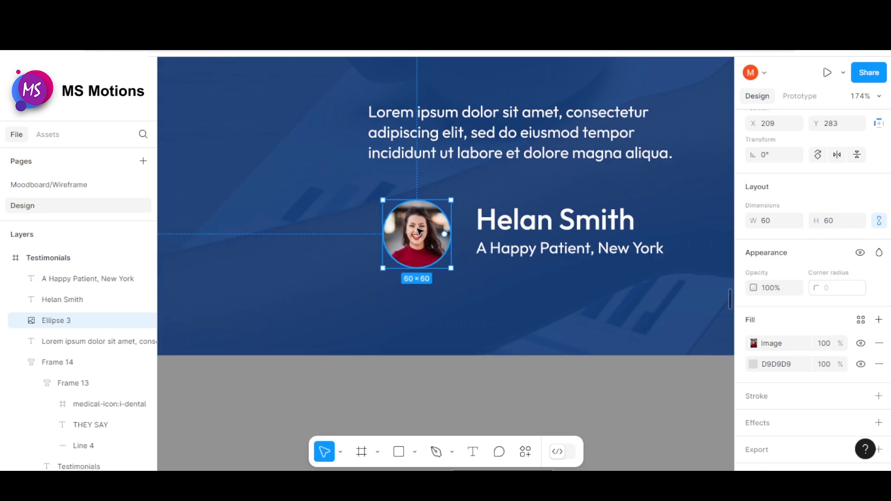
- Apply the Teal Green color style to the "A Happy Patient, New York" text
{"action": "left_click", "coordinate": [510, 250]}
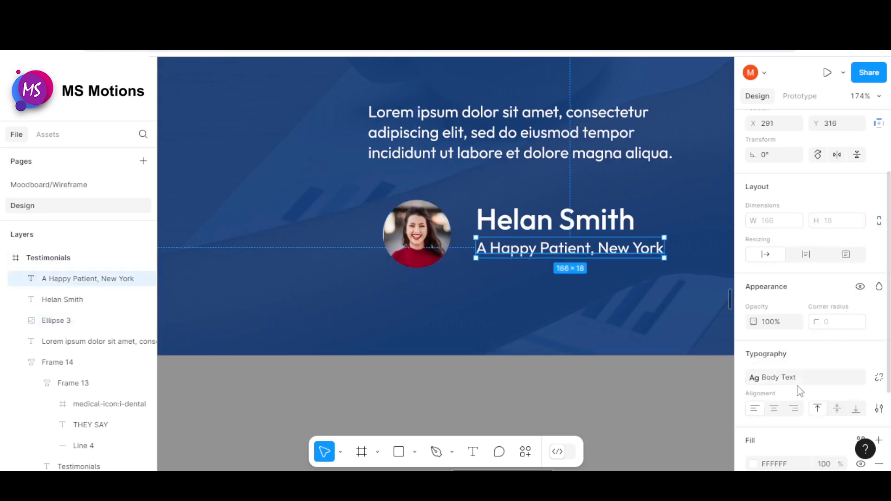
{"action": "scroll", "coordinate": [825, 392], "scroll_direction": "down", "scroll_amount": 3}
{"action": "left_click", "coordinate": [861, 319]}
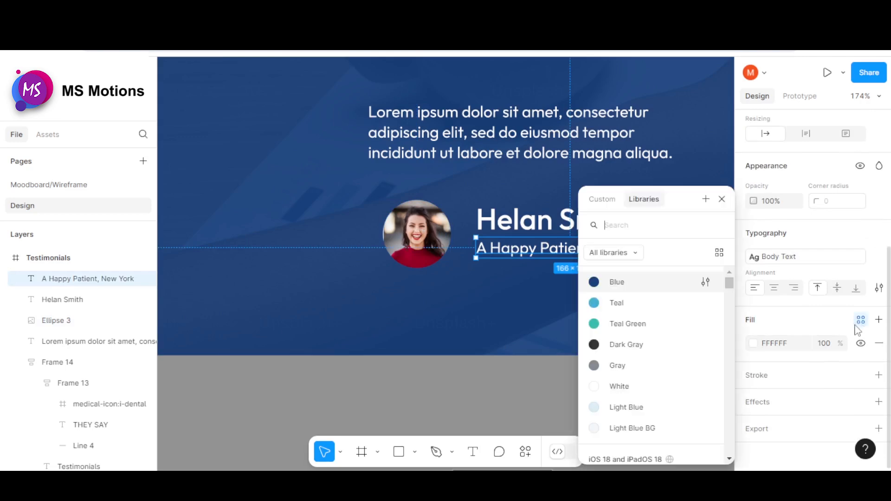
{"action": "left_click", "coordinate": [615, 324]}
{"action": "left_click", "coordinate": [610, 374]}
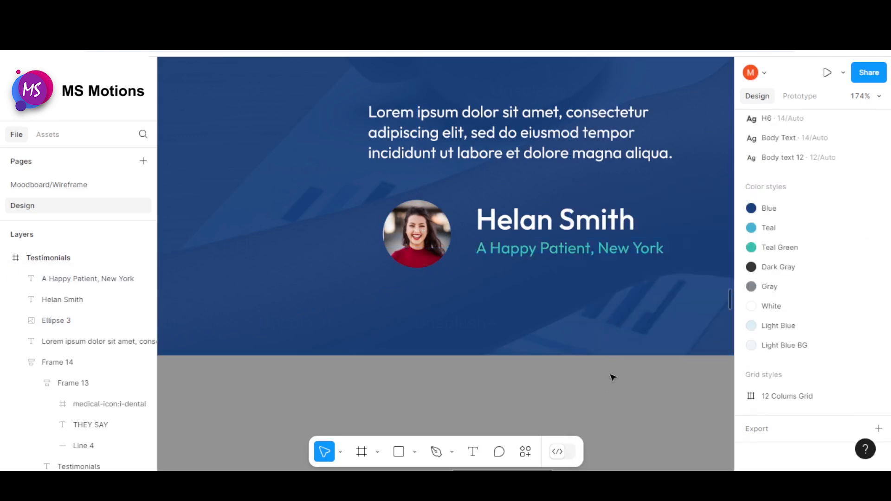
- Wrap the patient name and the line below it in a vertical auto layout with a gap of 4
{"action": "left_click", "coordinate": [496, 250]}
{"action": "left_click", "coordinate": [513, 221], "text": "shift"}
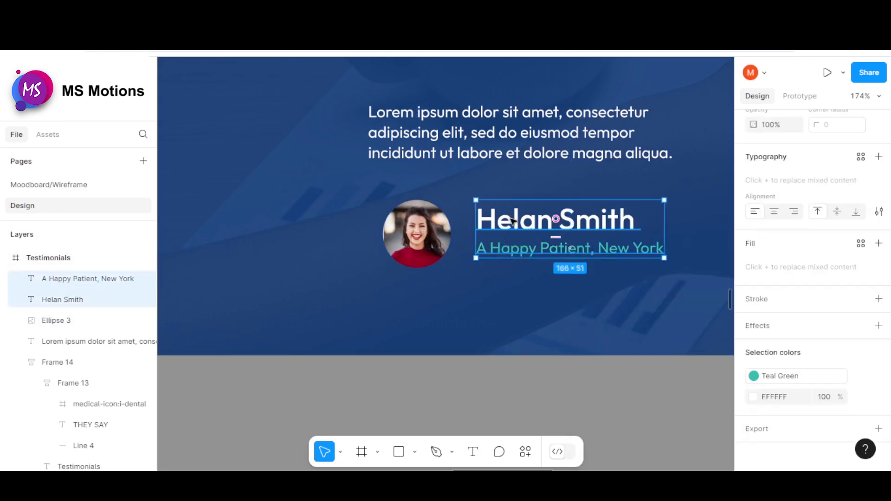
{"action": "right_click", "coordinate": [512, 221]}
{"action": "left_click", "coordinate": [553, 349]}
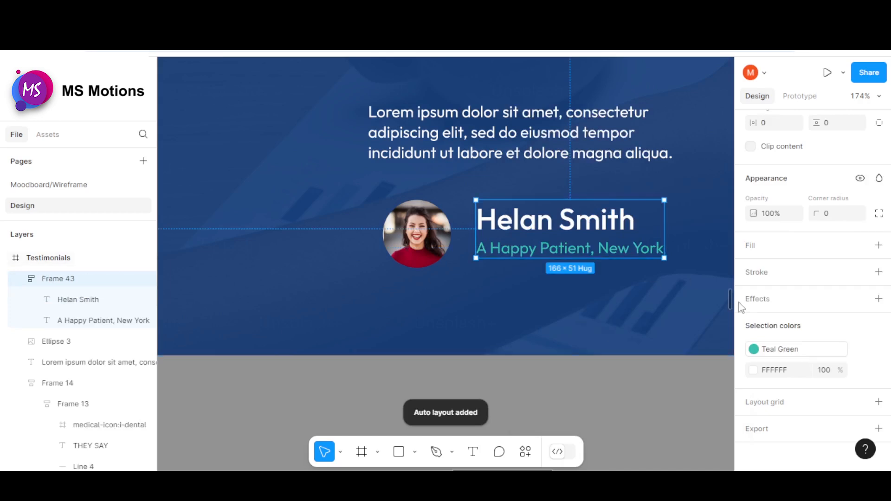
{"action": "left_click", "coordinate": [760, 286]}
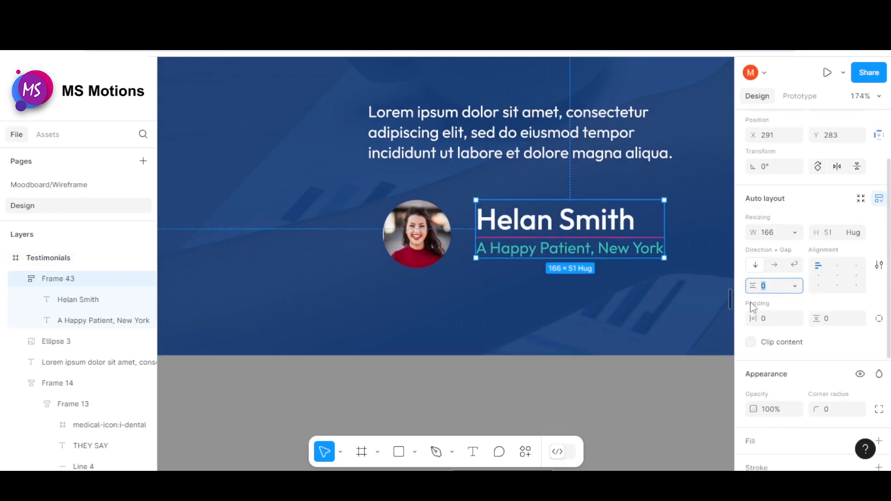
{"action": "type", "text": "4"}
{"action": "key", "text": "Return"}
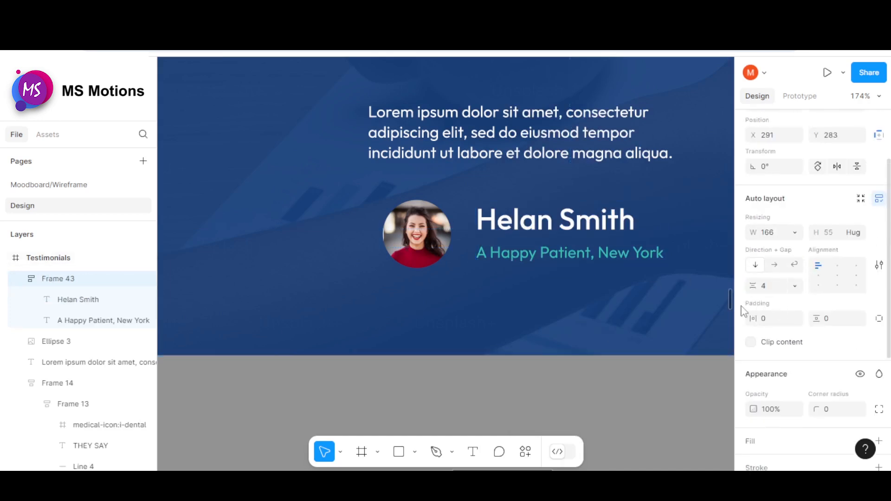
- Combine the avatar and the name block in a horizontal auto layout with a gap of 16
{"action": "left_click", "coordinate": [417, 234]}
{"action": "left_click", "coordinate": [493, 231], "text": "shift"}
{"action": "right_click", "coordinate": [493, 230]}
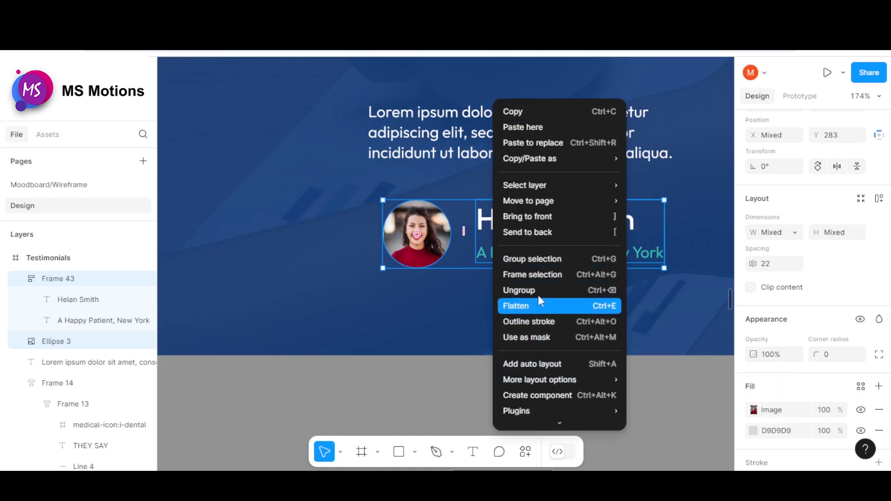
{"action": "scroll", "coordinate": [539, 293], "scroll_direction": "down", "scroll_amount": 3}
{"action": "left_click", "coordinate": [536, 274]}
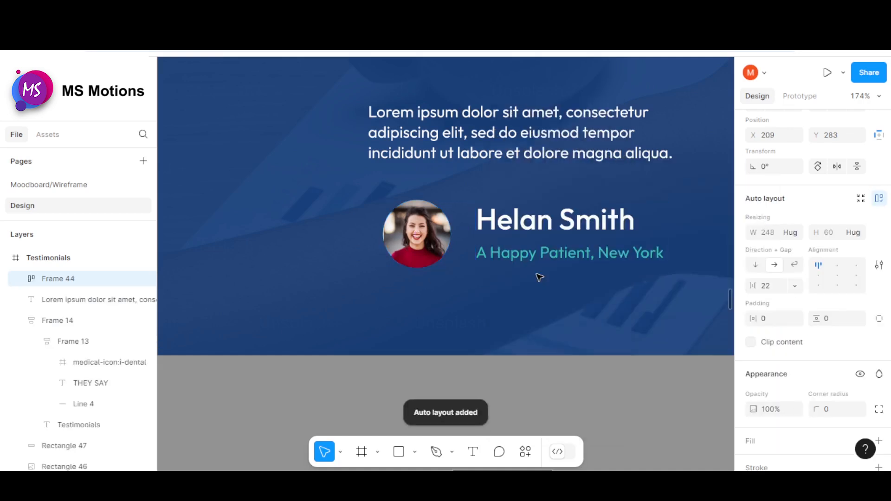
{"action": "left_click", "coordinate": [751, 286]}
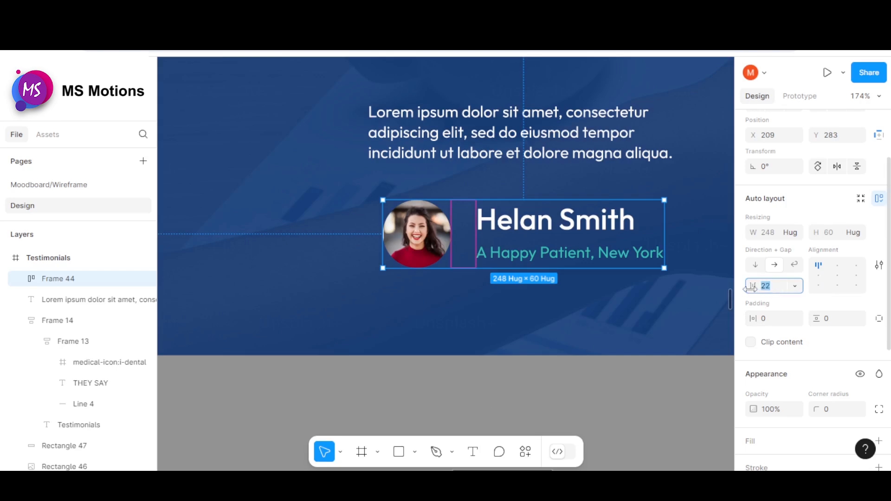
{"action": "key", "text": "Return"}
{"action": "scroll", "coordinate": [517, 223], "scroll_direction": "down", "scroll_amount": 2}
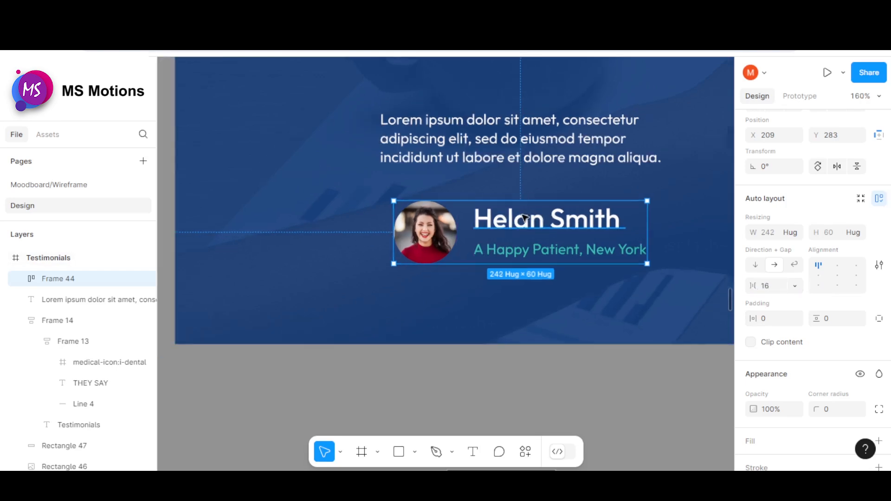
- Move the avatar row 16 below the testimonial paragraph, align their left edges, and wrap both in a vertical auto layout
{"action": "left_click_drag", "start_coordinate": [517, 223], "coordinate": [503, 206]}
{"action": "left_click", "coordinate": [510, 148], "text": "shift"}
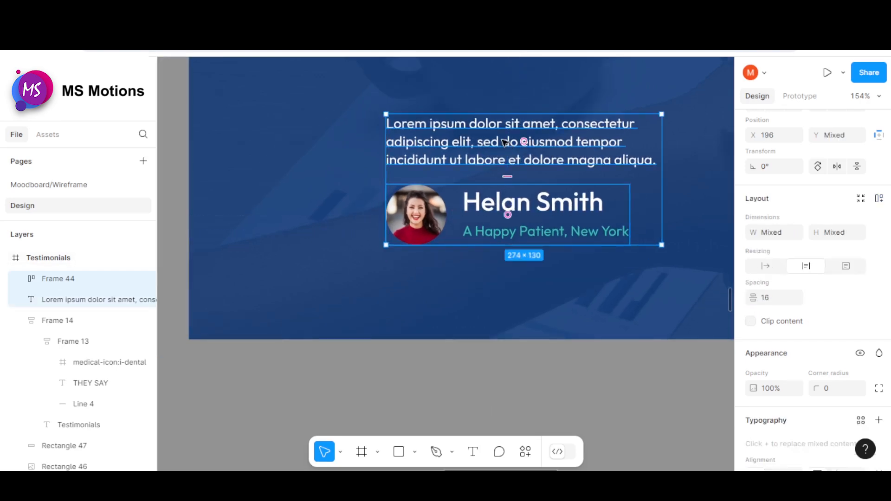
{"action": "right_click", "coordinate": [504, 142]}
{"action": "left_click", "coordinate": [550, 363]}
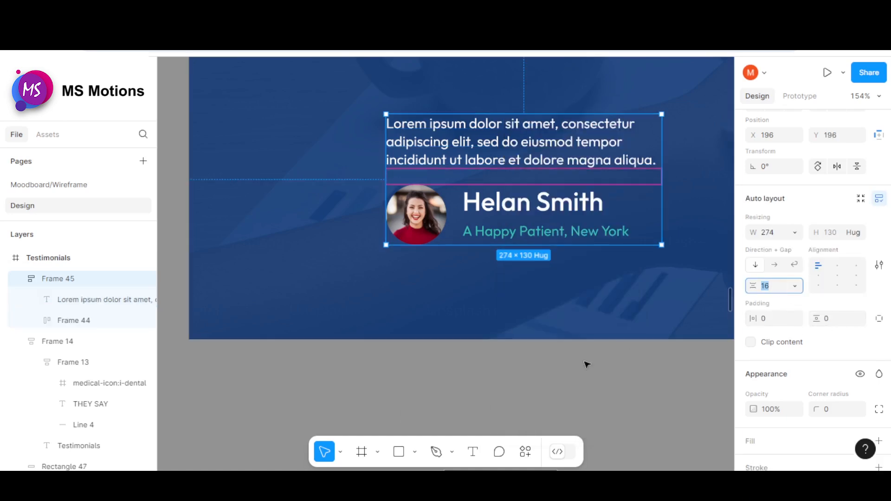
{"action": "left_click", "coordinate": [543, 353]}
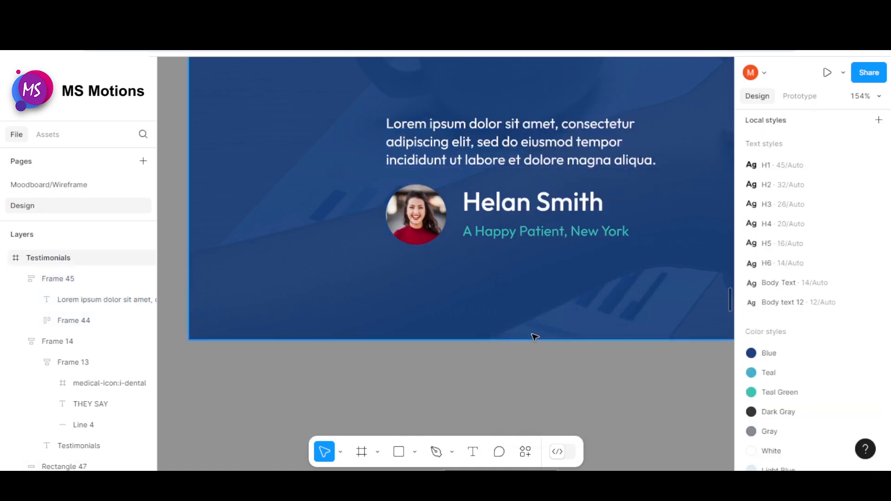
- Set the auto layout gap between the patient name and "A Happy Patient, New York" to 0
{"action": "left_click", "coordinate": [520, 212]}
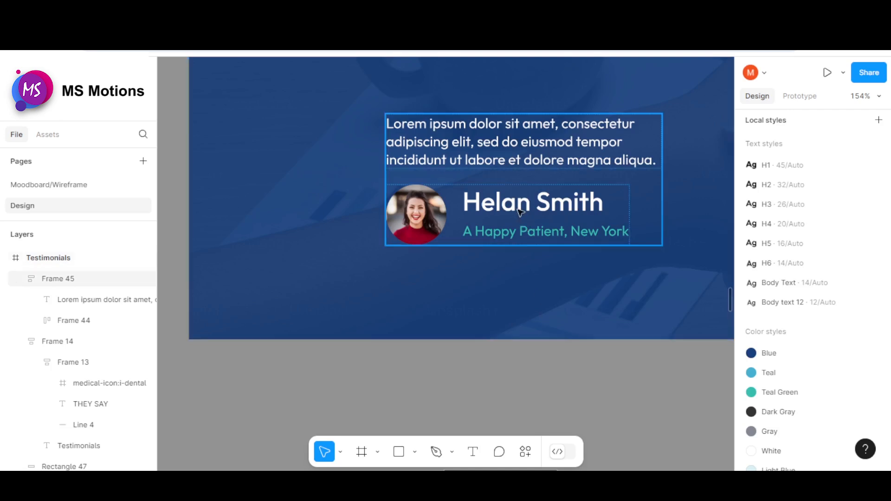
{"action": "double_click", "coordinate": [521, 212]}
{"action": "double_click", "coordinate": [522, 210]}
{"action": "left_click", "coordinate": [755, 288]}
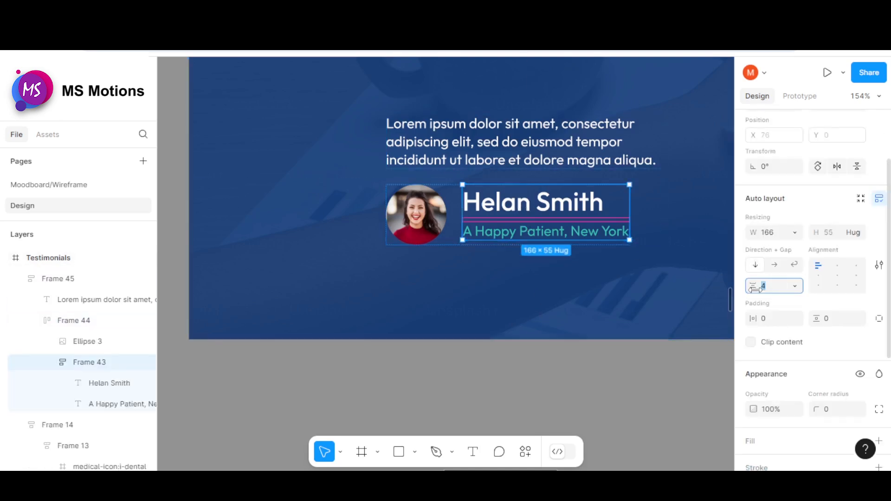
{"action": "type", "text": "0"}
{"action": "key", "text": "Return"}
{"action": "left_click", "coordinate": [491, 372]}
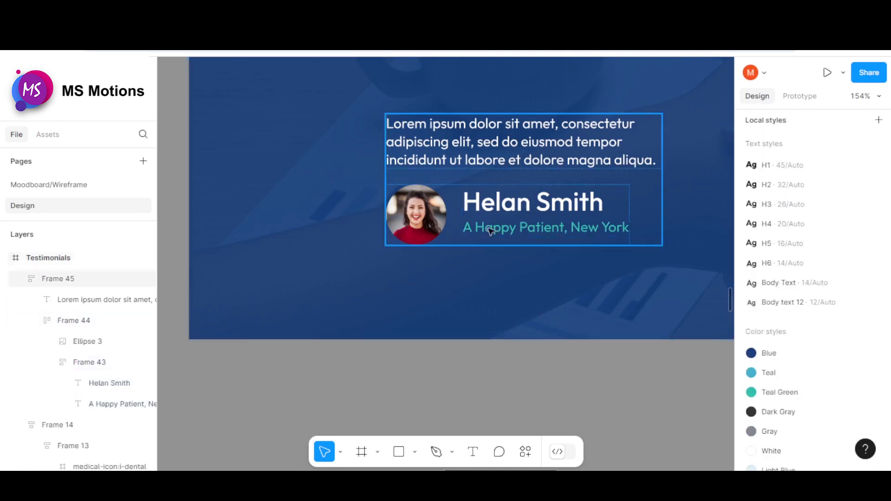
- Align the contents of the avatar row so the name block is vertically centered against the avatar
{"action": "left_click", "coordinate": [486, 225]}
{"action": "double_click", "coordinate": [486, 225]}
{"action": "double_click", "coordinate": [496, 215]}
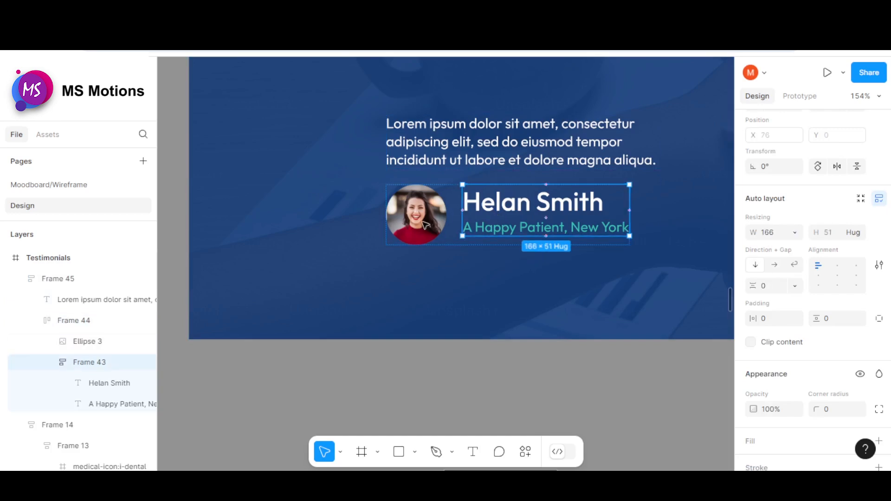
{"action": "key", "text": "shift+Tab"}
{"action": "key", "text": "Tab"}
{"action": "left_click", "coordinate": [497, 370]}
{"action": "double_click", "coordinate": [493, 224]}
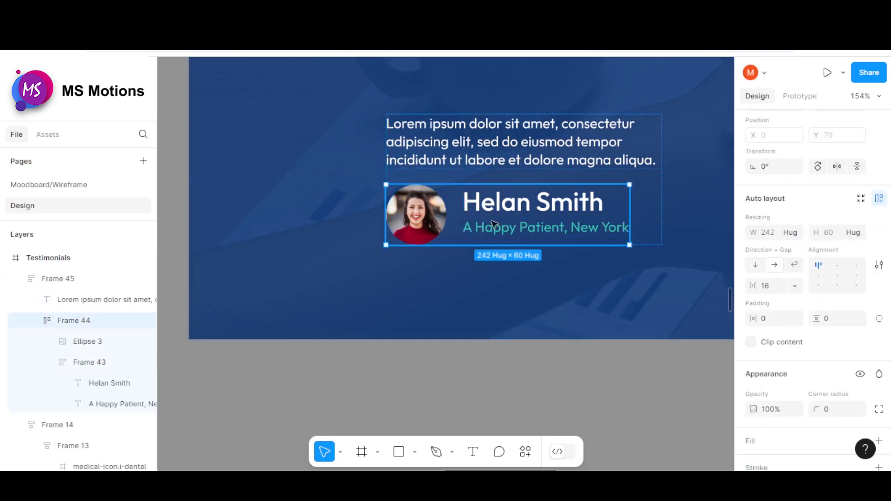
{"action": "left_click", "coordinate": [599, 400]}
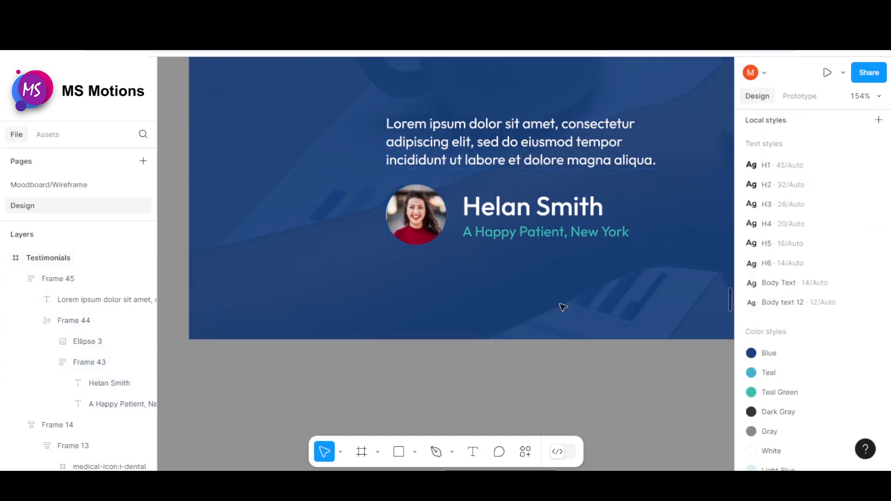
- Try centered alignment on the whole testimonial block, and settle on middle-left alignment
{"action": "scroll", "coordinate": [510, 246], "scroll_direction": "down", "scroll_amount": 5}
{"action": "left_click", "coordinate": [510, 185]}
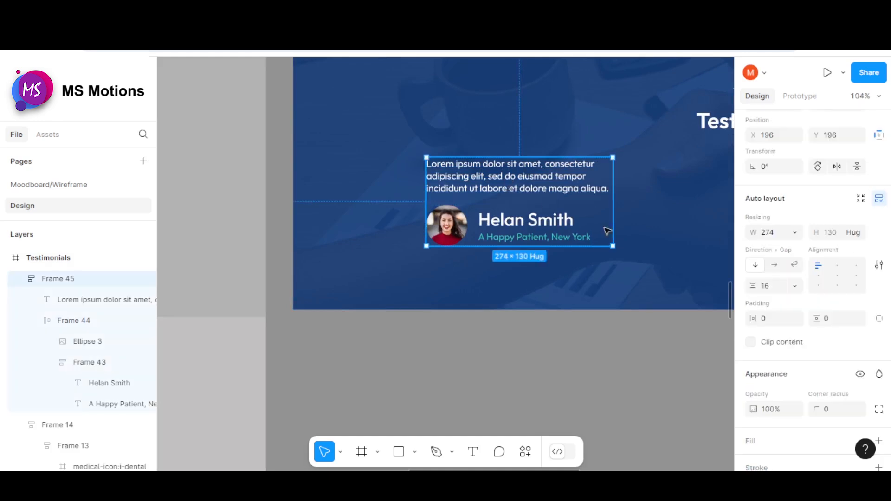
{"action": "left_click", "coordinate": [839, 277]}
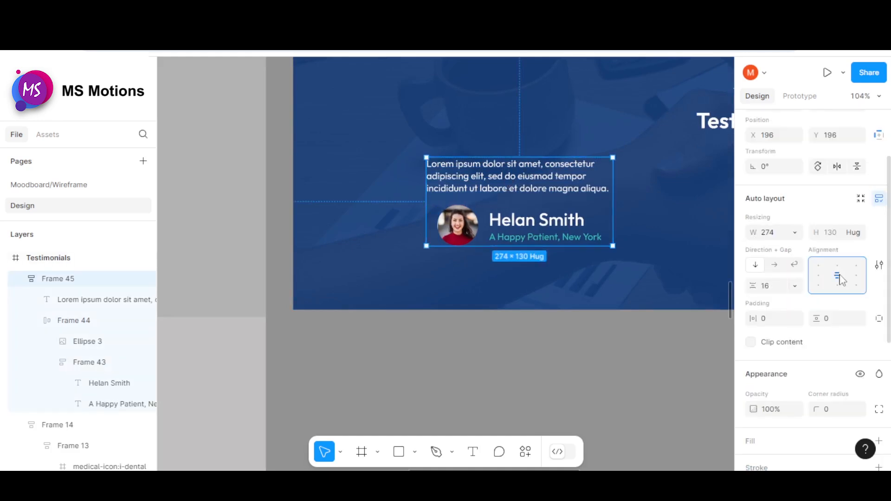
{"action": "left_click", "coordinate": [819, 277]}
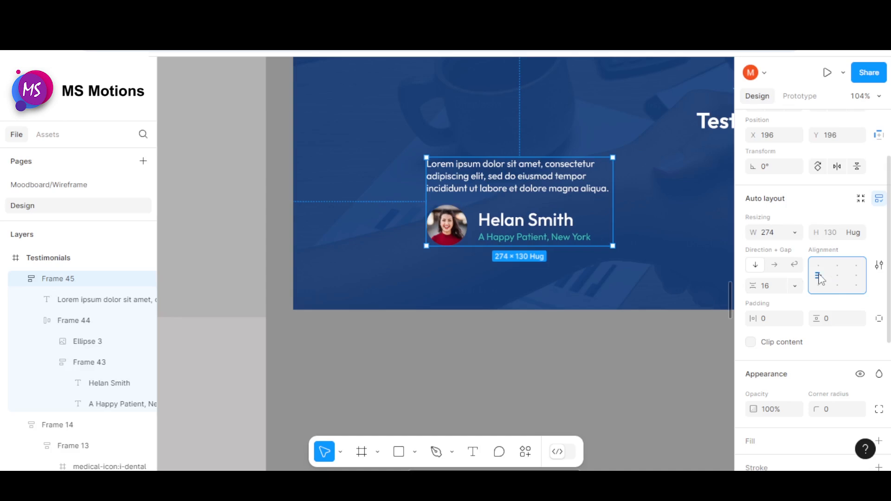
{"action": "left_click", "coordinate": [566, 356]}
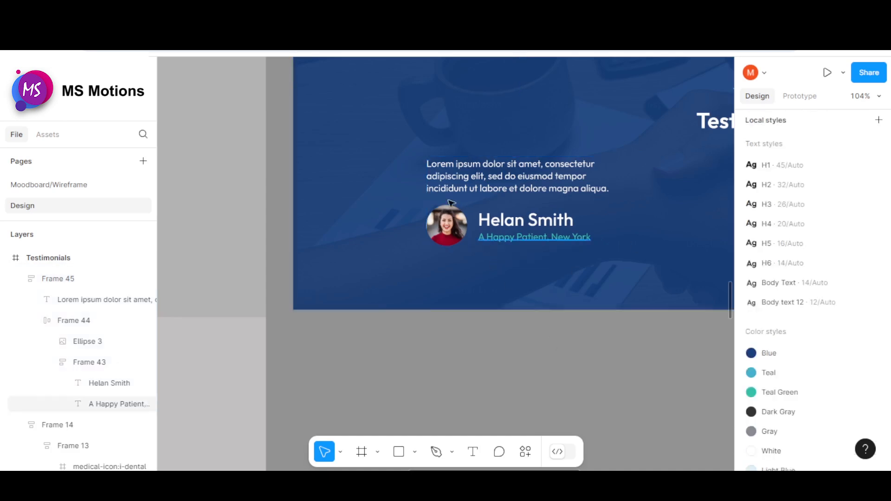
- Add a text layer containing a quotation mark in the empty area left of the avatar
{"action": "left_click", "coordinate": [503, 188]}
{"action": "left_click", "coordinate": [445, 283]}
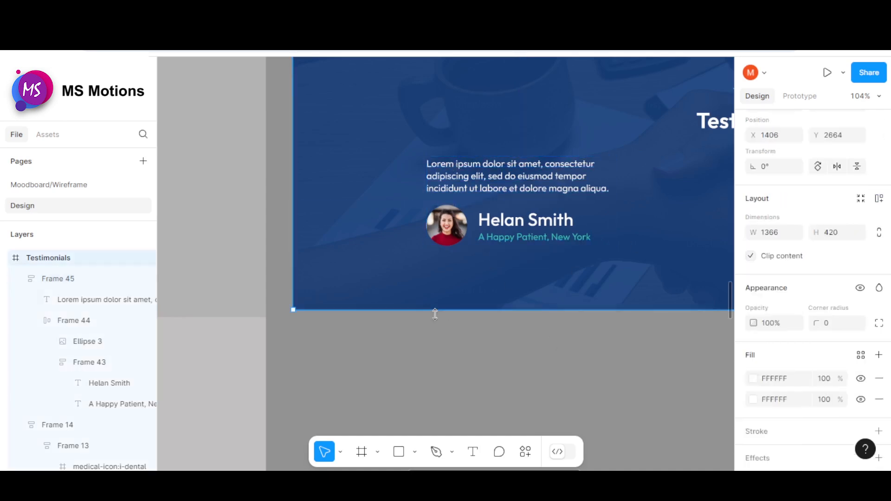
{"action": "scroll", "coordinate": [354, 209], "scroll_direction": "up", "scroll_amount": 2}
{"action": "key", "text": "t"}
{"action": "left_click", "coordinate": [393, 263]}
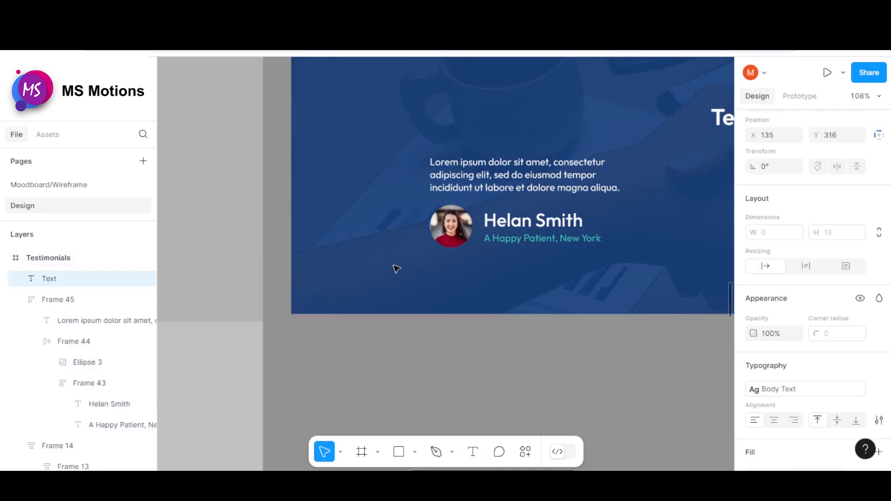
{"action": "key", "text": "Escape"}
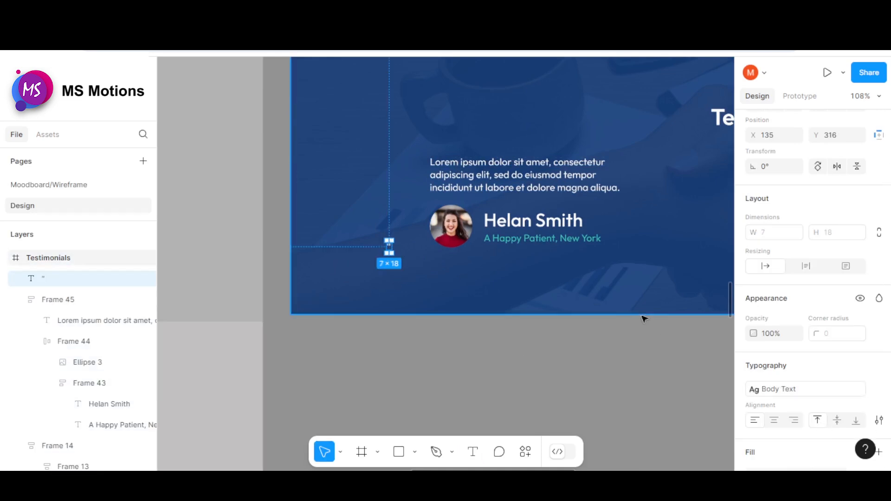
- Scale the quotation mark up to about 36 × 103 and move it beside the first line of the testimonial paragraph
{"action": "key", "text": "k"}
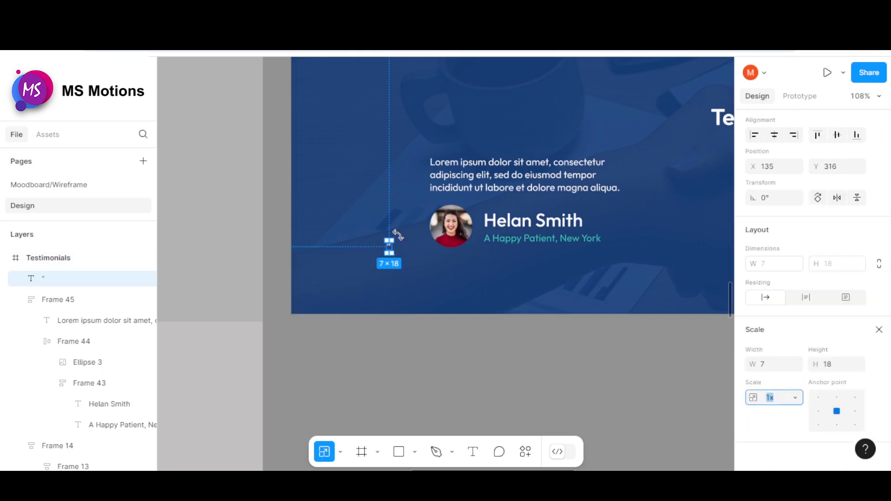
{"action": "left_click_drag", "start_coordinate": [392, 240], "coordinate": [414, 175]}
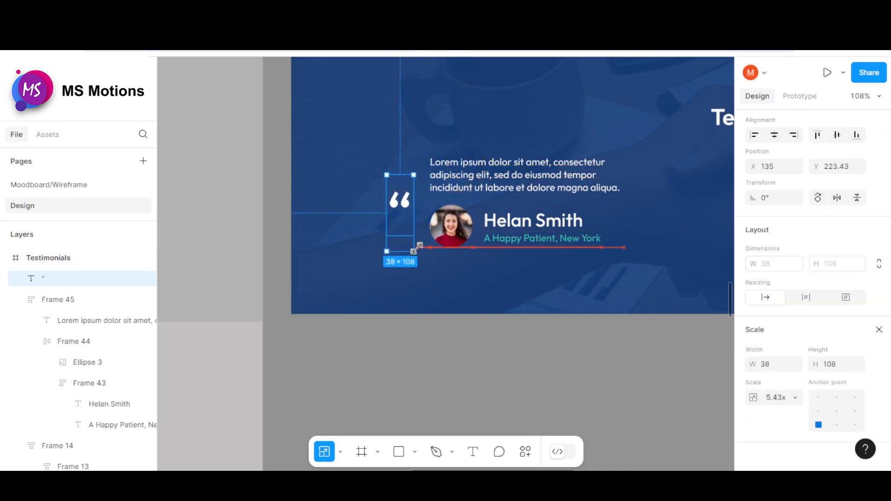
{"action": "left_click", "coordinate": [464, 379]}
{"action": "left_click", "coordinate": [399, 208]}
{"action": "scroll", "coordinate": [402, 209], "scroll_direction": "up", "scroll_amount": 5}
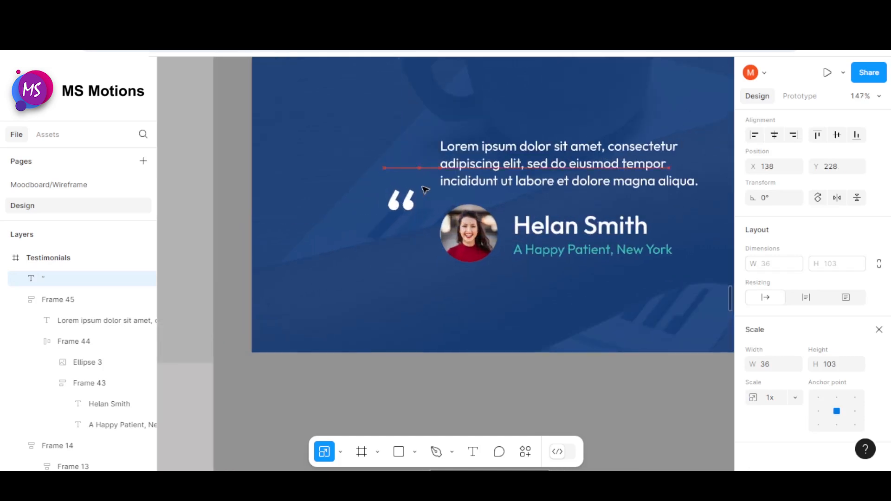
{"action": "left_click_drag", "start_coordinate": [409, 206], "coordinate": [431, 148]}
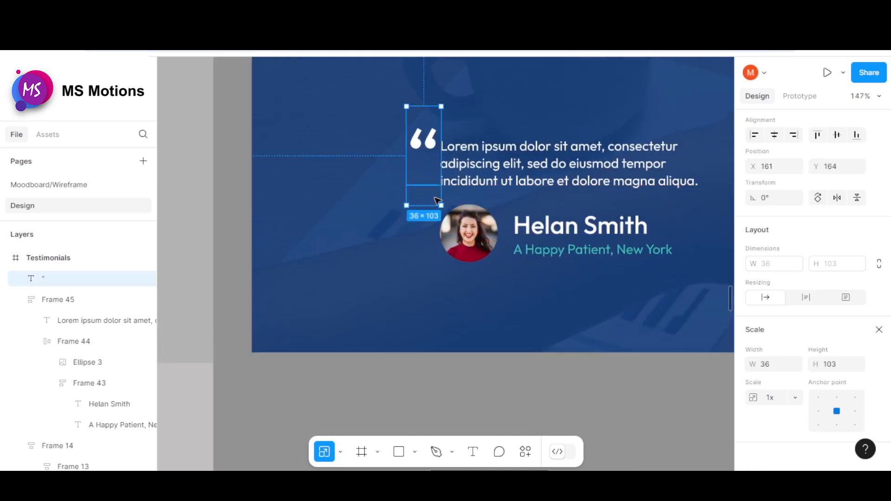
- Scale the quotation mark to a height of 80 and position it against the paragraph's left edge at X 169, Y 175
{"action": "scroll", "coordinate": [431, 141], "scroll_direction": "up", "scroll_amount": 3}
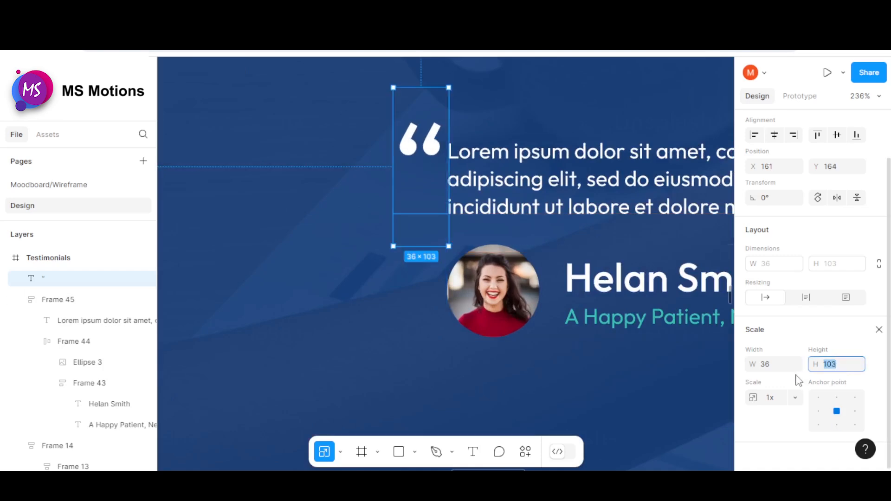
{"action": "left_click", "coordinate": [839, 367]}
{"action": "type", "text": "80"}
{"action": "key", "text": "Return"}
{"action": "left_click_drag", "start_coordinate": [431, 150], "coordinate": [433, 149]}
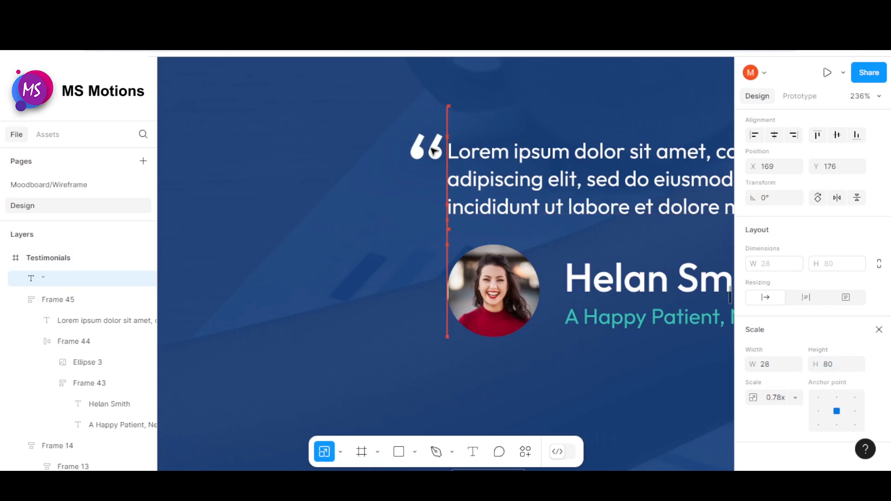
{"action": "scroll", "coordinate": [433, 150], "scroll_direction": "up", "scroll_amount": 10}
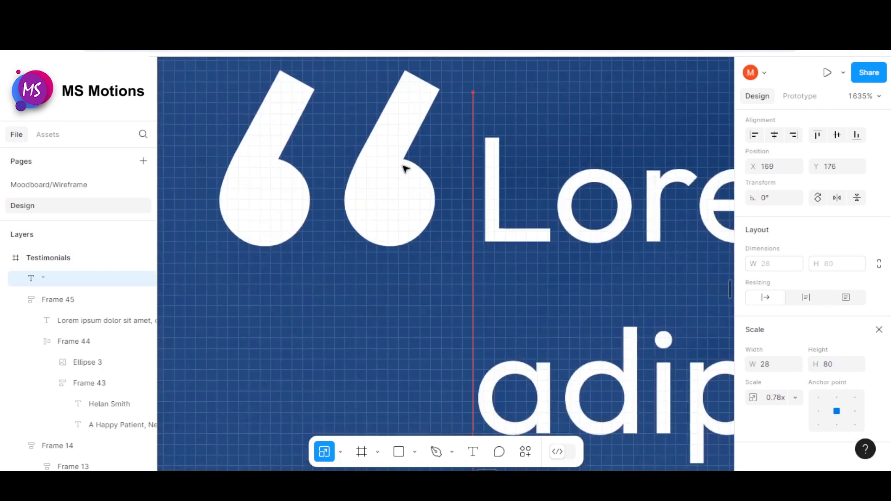
{"action": "left_click_drag", "start_coordinate": [405, 168], "coordinate": [404, 158]}
{"action": "scroll", "coordinate": [404, 160], "scroll_direction": "down", "scroll_amount": 10}
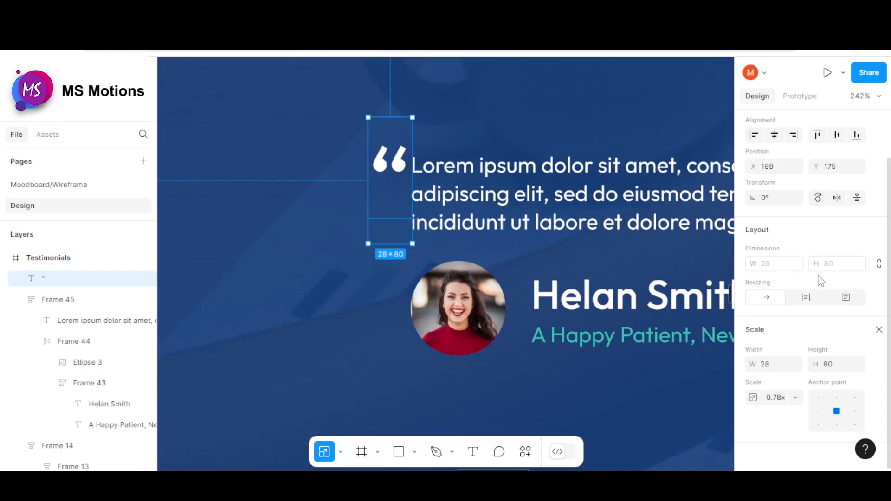
- Close the scale settings and apply the Teal Green colour style to the quotation mark's fill
{"action": "scroll", "coordinate": [822, 280], "scroll_direction": "up", "scroll_amount": 2}
{"action": "scroll", "coordinate": [824, 289], "scroll_direction": "down", "scroll_amount": 2}
{"action": "left_click", "coordinate": [879, 330]}
{"action": "scroll", "coordinate": [807, 367], "scroll_direction": "down", "scroll_amount": 8}
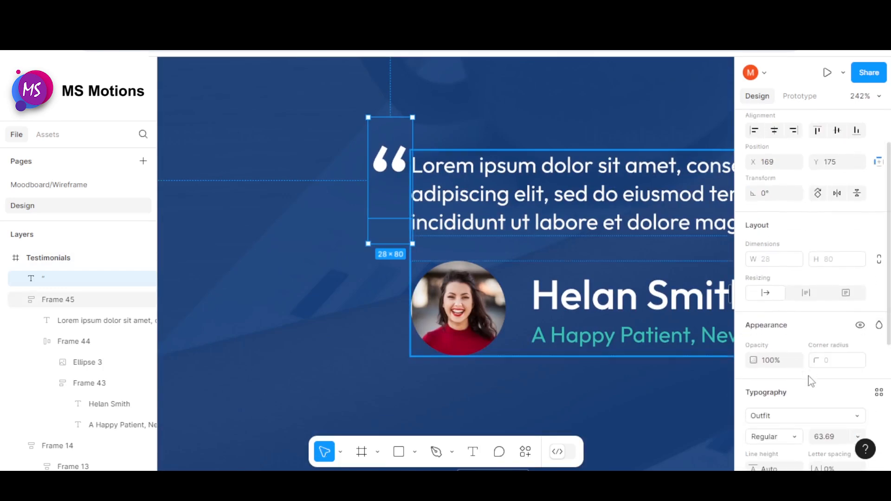
{"action": "left_click", "coordinate": [859, 321]}
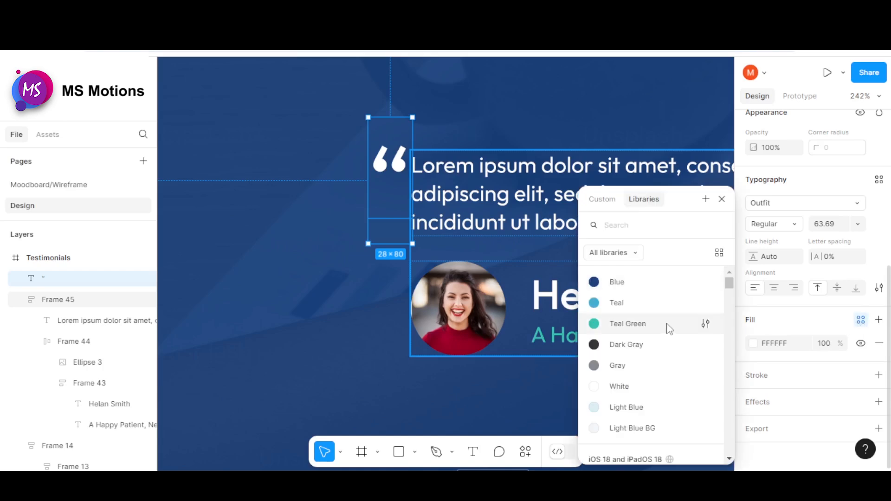
{"action": "left_click", "coordinate": [661, 323]}
{"action": "key", "text": "shift+1"}
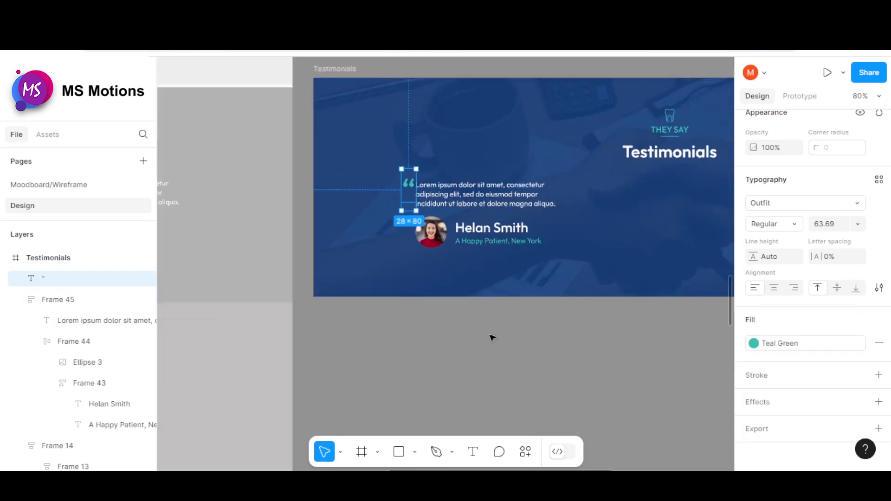
- Wrap the quotation mark and the testimonial block together in a new frame
{"action": "left_click", "coordinate": [492, 336]}
{"action": "scroll", "coordinate": [404, 193], "scroll_direction": "up", "scroll_amount": 5, "text": "ctrl"}
{"action": "left_click", "coordinate": [432, 193]}
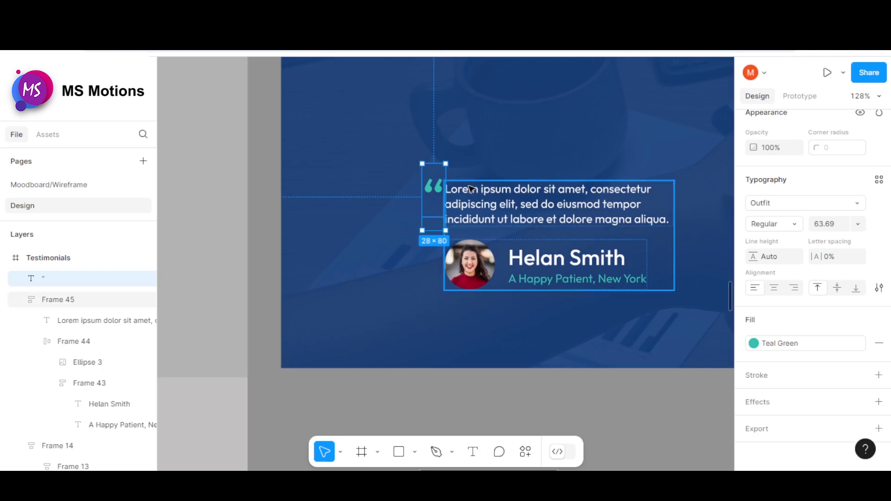
{"action": "scroll", "coordinate": [471, 191], "scroll_direction": "up", "scroll_amount": 8, "text": "ctrl"}
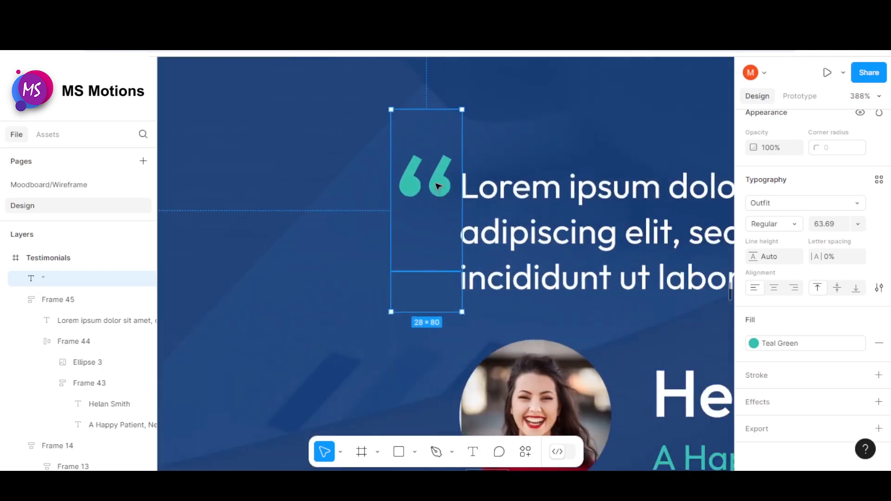
{"action": "scroll", "coordinate": [432, 188], "scroll_direction": "down", "scroll_amount": 4, "text": "ctrl"}
{"action": "left_click", "coordinate": [463, 195], "text": "shift"}
{"action": "scroll", "coordinate": [427, 195], "scroll_direction": "down", "scroll_amount": 4, "text": "ctrl"}
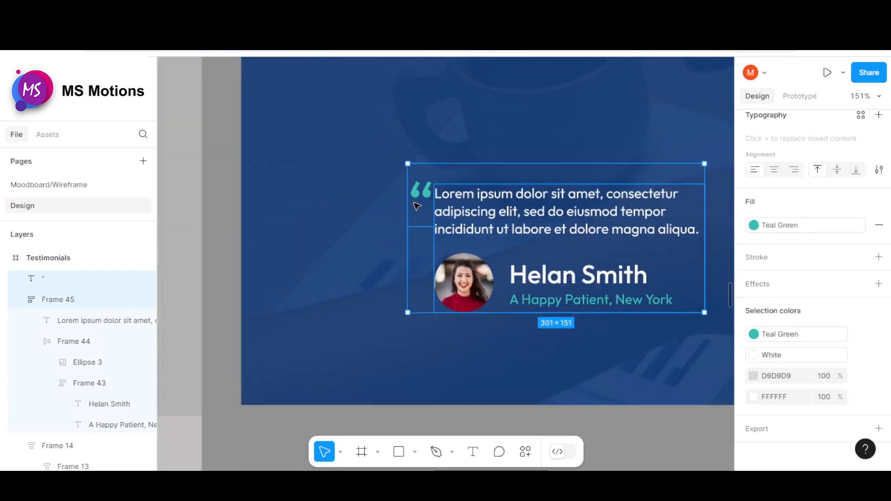
{"action": "right_click", "coordinate": [444, 198]}
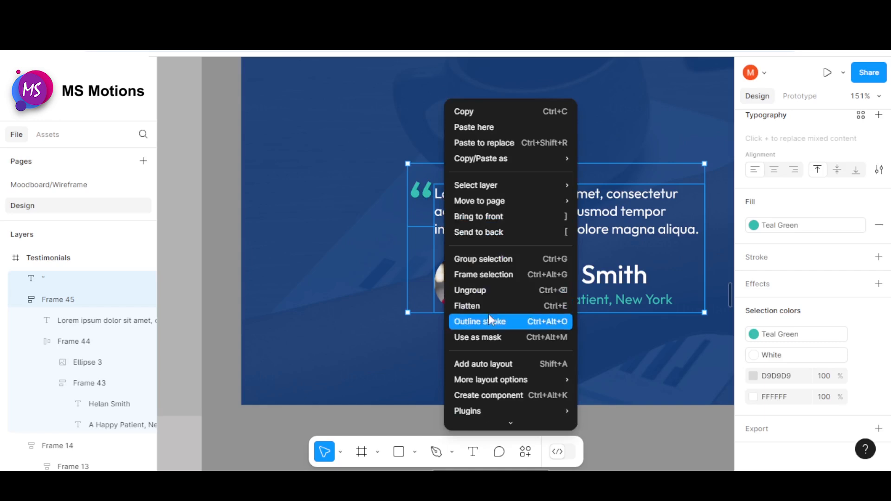
{"action": "left_click", "coordinate": [493, 274]}
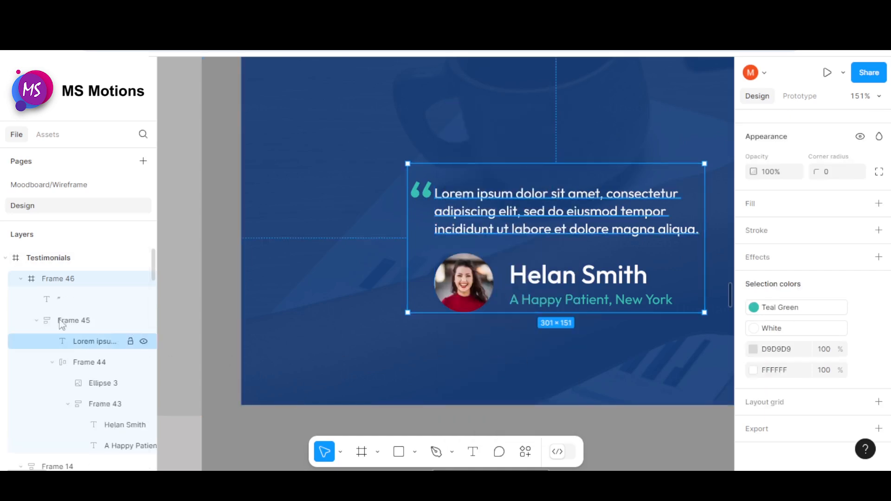
- Collapse the new testimonial frame in the layer list and rename it with the patient's first name
{"action": "left_click", "coordinate": [21, 279]}
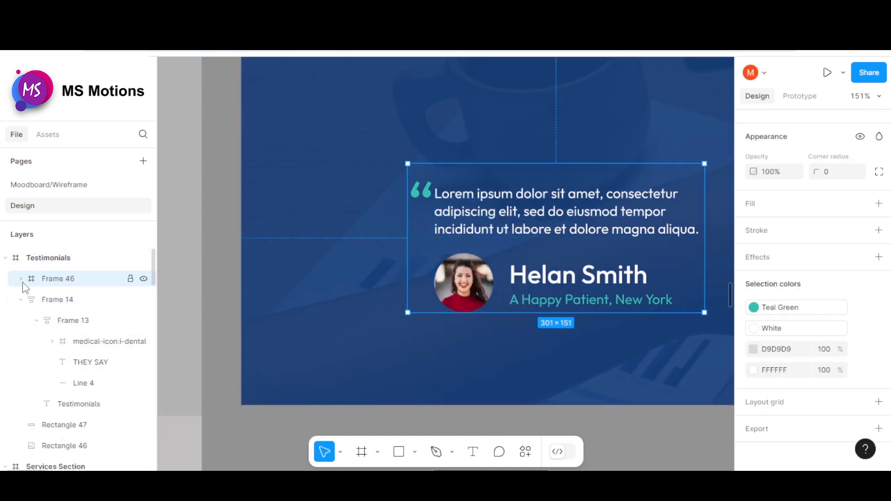
{"action": "double_click", "coordinate": [54, 279]}
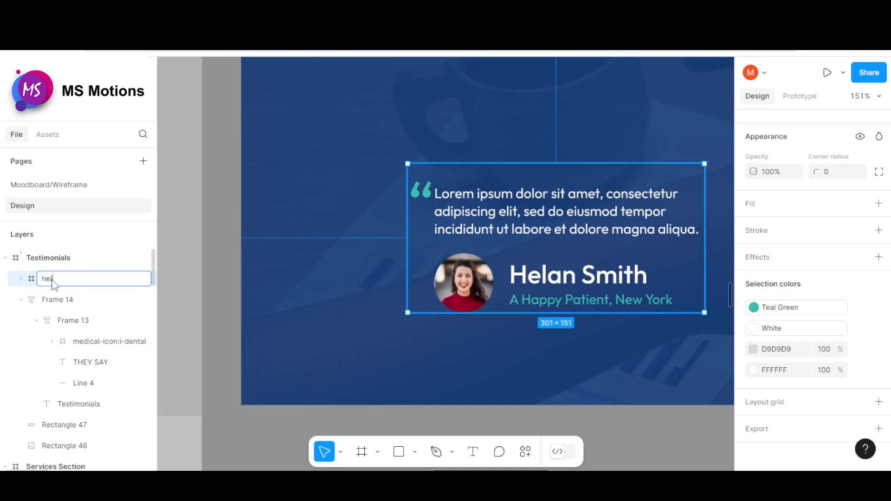
{"action": "left_click", "coordinate": [272, 439]}
- Shift the testimonial frame slightly down and duplicate it twice to form an evenly spaced row of three under the heading
{"action": "scroll", "coordinate": [269, 268], "scroll_direction": "down", "scroll_amount": 5}
{"action": "left_click", "coordinate": [372, 244]}
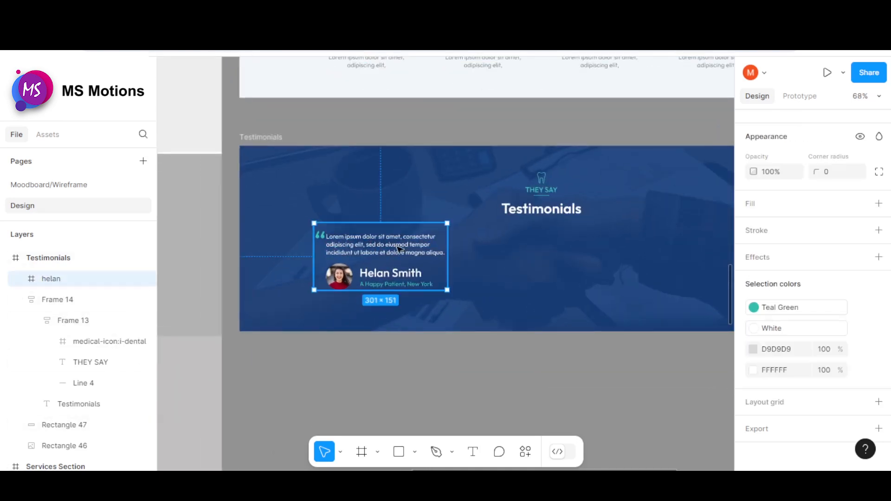
{"action": "left_click_drag", "start_coordinate": [399, 249], "coordinate": [549, 261]}
{"action": "key", "text": "ctrl+d"}
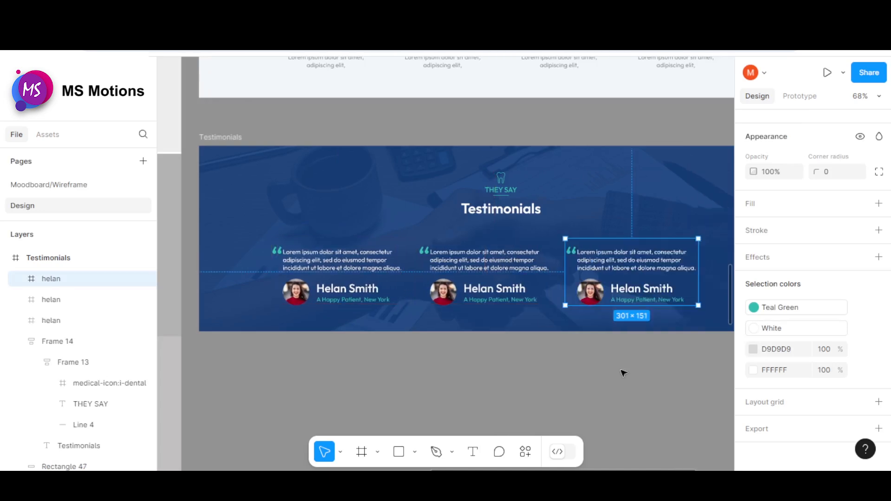
{"action": "left_click", "coordinate": [623, 373]}
- Copy the second patient's name from the Testimonials section of the wireframe
{"action": "scroll", "coordinate": [236, 305], "scroll_direction": "down", "scroll_amount": 3}
{"action": "scroll", "coordinate": [237, 305], "scroll_direction": "left", "scroll_amount": 5}
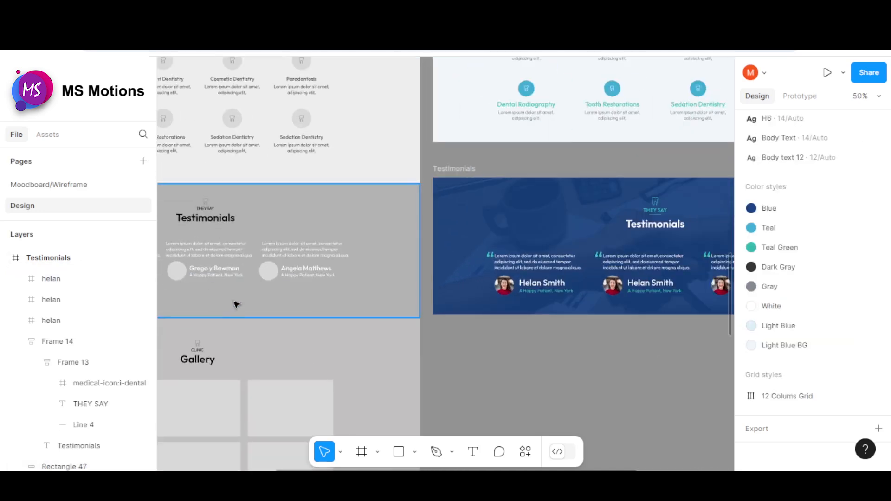
{"action": "scroll", "coordinate": [218, 273], "scroll_direction": "up", "scroll_amount": 3}
{"action": "left_click", "coordinate": [215, 269]}
{"action": "left_click", "coordinate": [215, 267]}
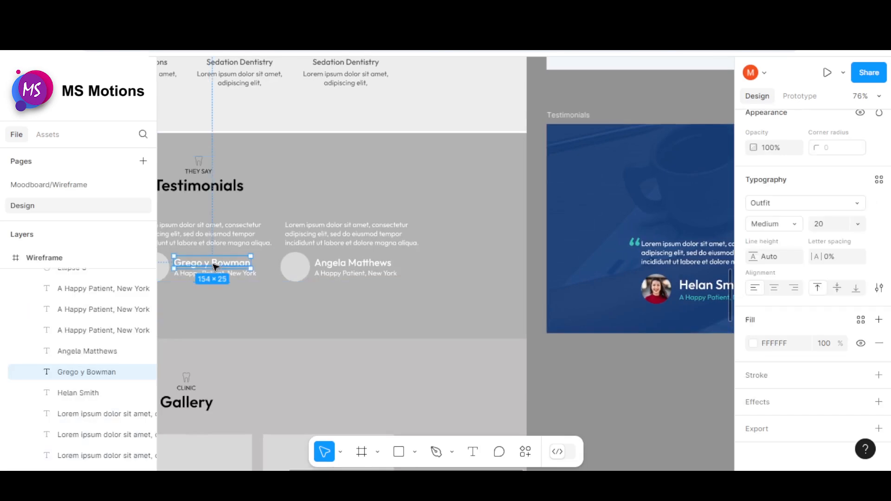
{"action": "double_click", "coordinate": [215, 267]}
{"action": "right_click", "coordinate": [241, 263]}
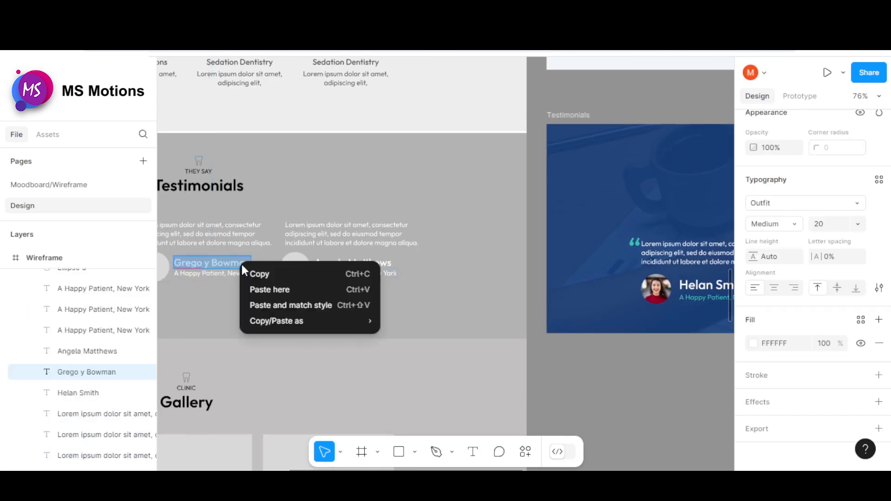
{"action": "left_click", "coordinate": [248, 276]}
- Replace the name in the middle testimonial with the copied one and set its text box to auto width
{"action": "scroll", "coordinate": [249, 277], "scroll_direction": "down", "scroll_amount": 5}
{"action": "scroll", "coordinate": [389, 292], "scroll_direction": "up", "scroll_amount": 3}
{"action": "scroll", "coordinate": [441, 205], "scroll_direction": "up", "scroll_amount": 5}
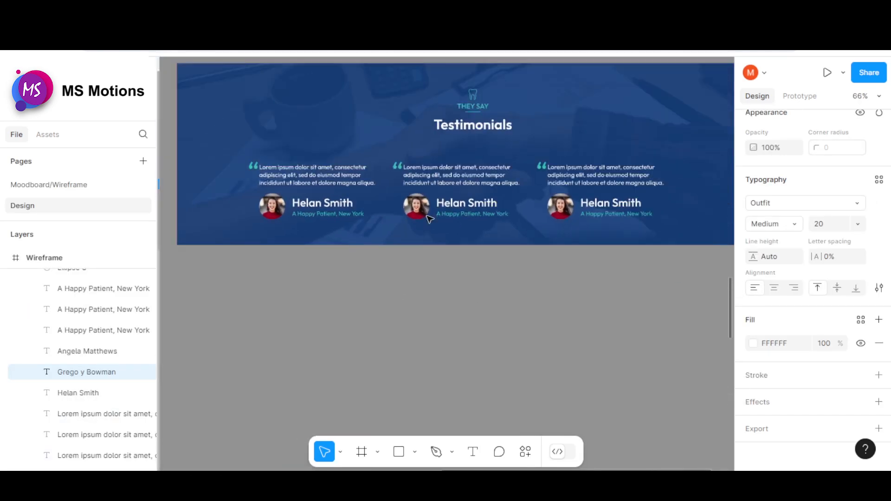
{"action": "double_click", "coordinate": [448, 203]}
{"action": "right_click", "coordinate": [448, 204]}
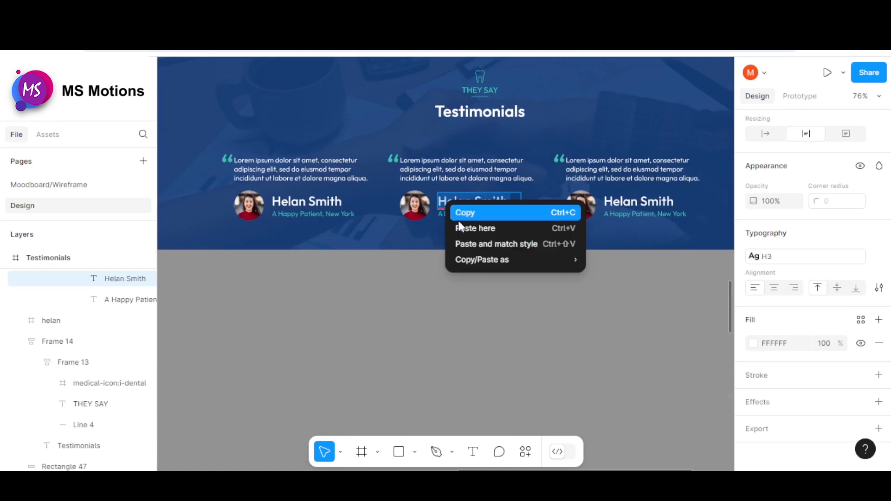
{"action": "left_click", "coordinate": [459, 237]}
{"action": "key", "text": "Escape"}
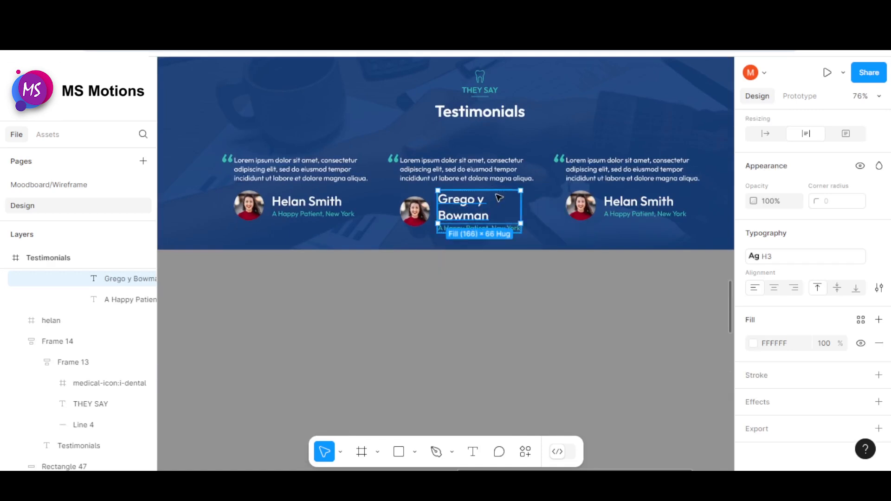
{"action": "double_click", "coordinate": [521, 205]}
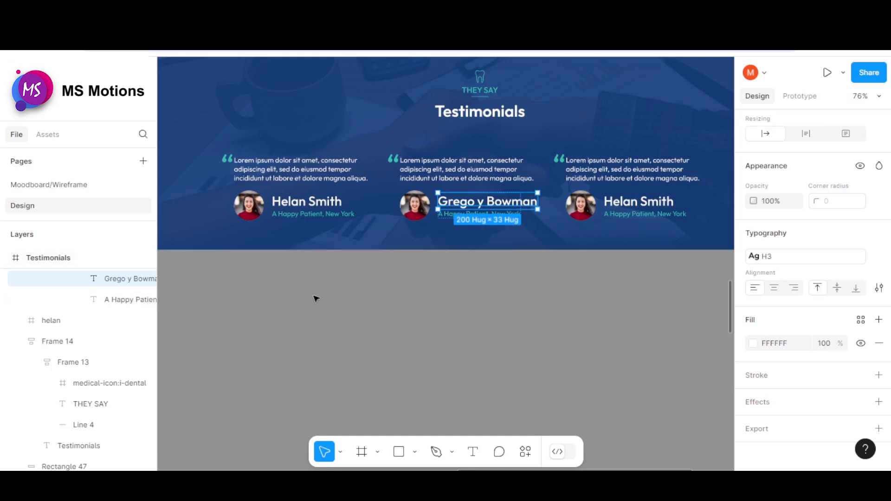
{"action": "scroll", "coordinate": [481, 259], "scroll_direction": "down", "scroll_amount": 5}
{"action": "scroll", "coordinate": [327, 224], "scroll_direction": "down", "scroll_amount": 3}
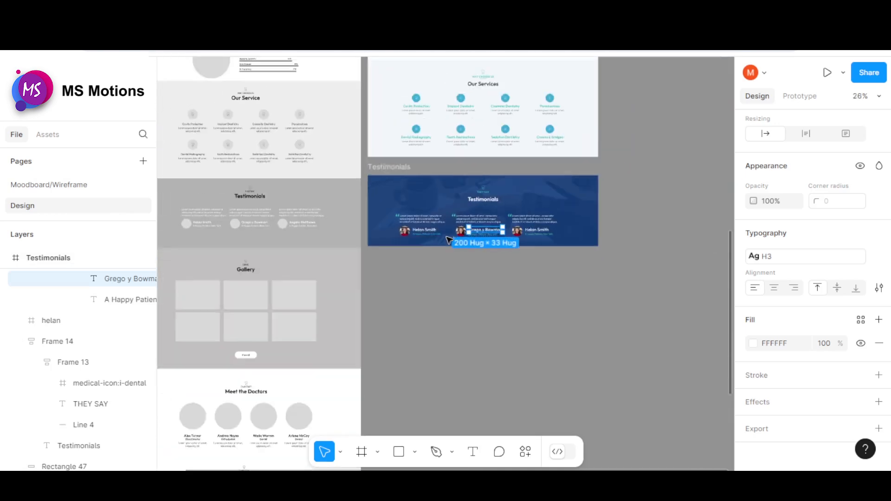
{"action": "scroll", "coordinate": [244, 219], "scroll_direction": "up", "scroll_amount": 10}
{"action": "double_click", "coordinate": [313, 201]}
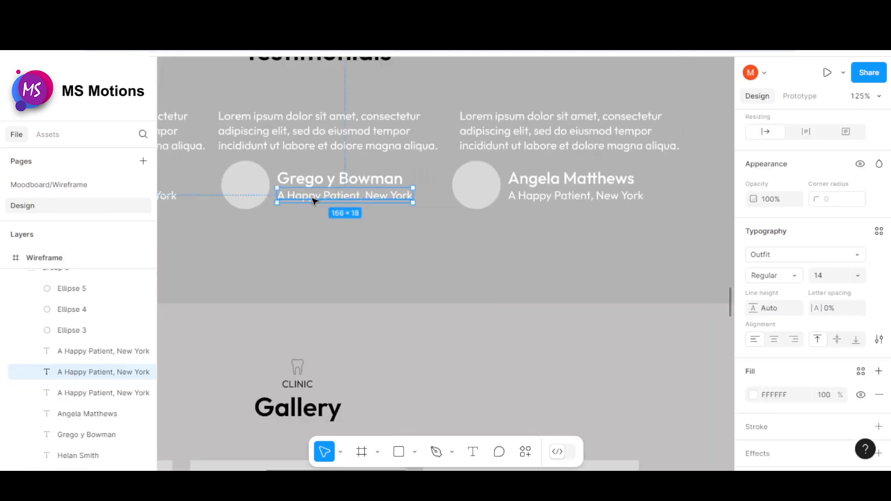
{"action": "double_click", "coordinate": [313, 201]}
{"action": "right_click", "coordinate": [313, 201]}
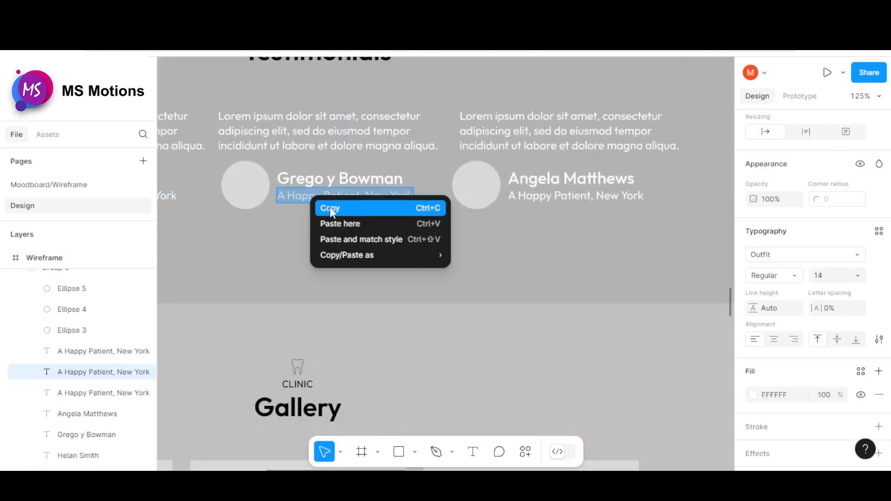
{"action": "scroll", "coordinate": [299, 195], "scroll_direction": "down", "scroll_amount": 4}
{"action": "left_click", "coordinate": [611, 237]}
{"action": "scroll", "coordinate": [611, 237], "scroll_direction": "up", "scroll_amount": 5}
{"action": "scroll", "coordinate": [414, 215], "scroll_direction": "down", "scroll_amount": 3}
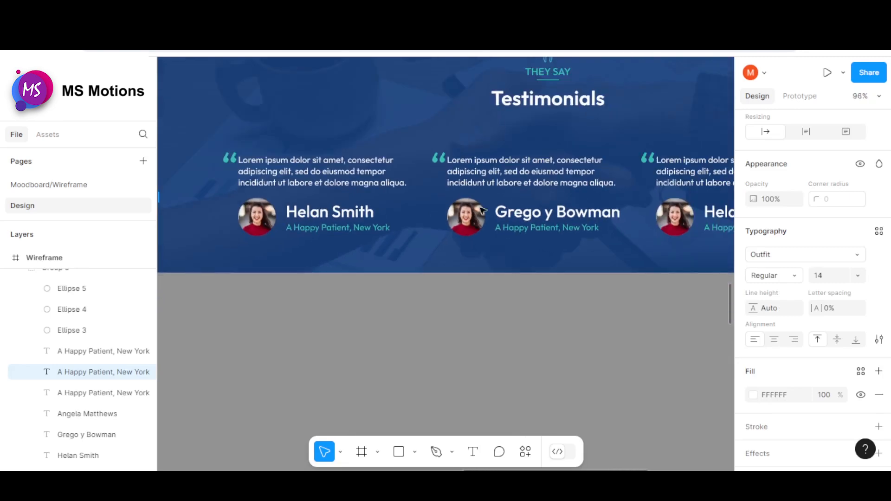
- Copy the third patient's name from the Testimonials section of the wireframe
{"action": "scroll", "coordinate": [414, 215], "scroll_direction": "down", "scroll_amount": 5}
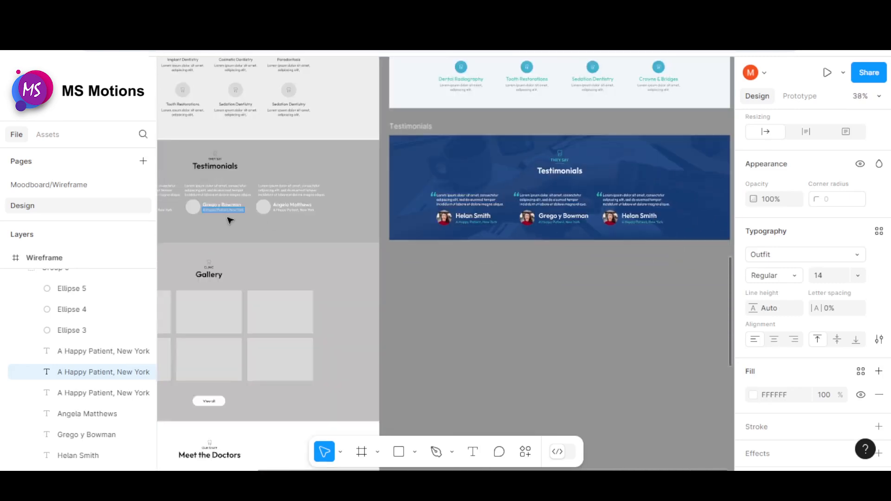
{"action": "scroll", "coordinate": [229, 219], "scroll_direction": "up", "scroll_amount": 6}
{"action": "double_click", "coordinate": [310, 211]}
{"action": "right_click", "coordinate": [310, 211]}
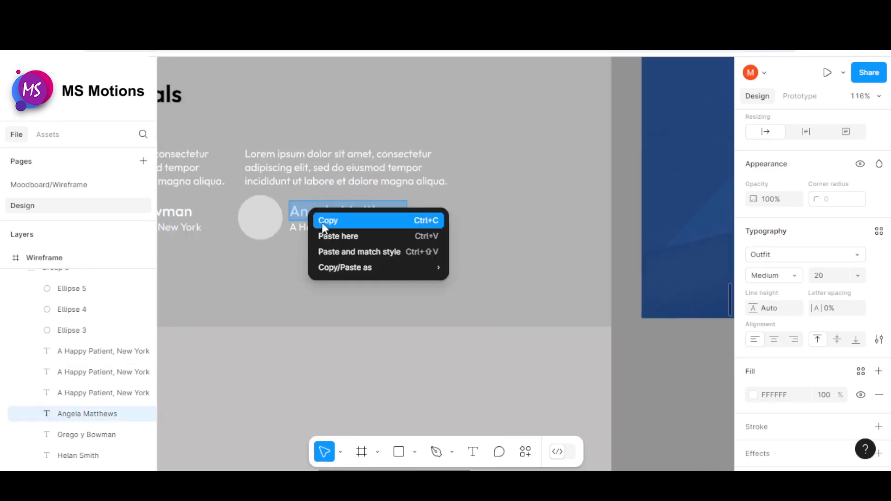
{"action": "left_click", "coordinate": [324, 221]}
- Replace the name in the third testimonial with the copied one and set its text box to auto width
{"action": "scroll", "coordinate": [325, 221], "scroll_direction": "down", "scroll_amount": 6}
{"action": "scroll", "coordinate": [557, 218], "scroll_direction": "up", "scroll_amount": 6}
{"action": "double_click", "coordinate": [483, 220]}
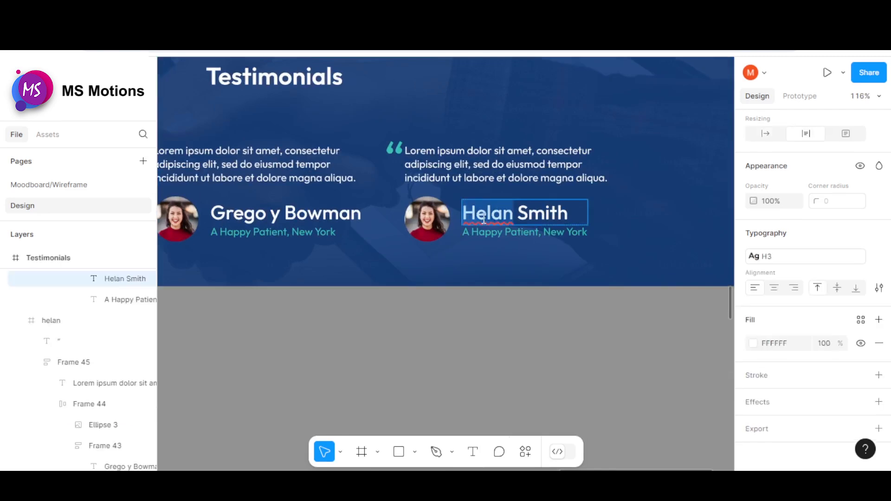
{"action": "triple_click", "coordinate": [502, 211]}
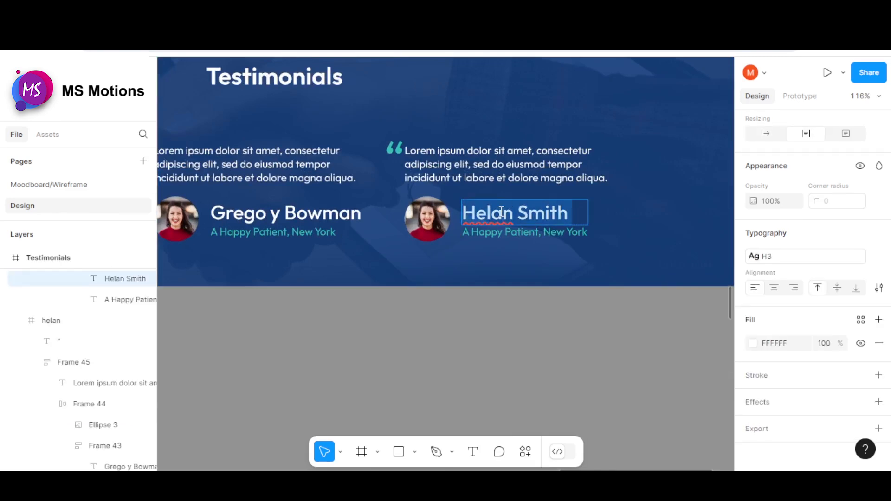
{"action": "right_click", "coordinate": [500, 211]}
{"action": "left_click", "coordinate": [547, 251]}
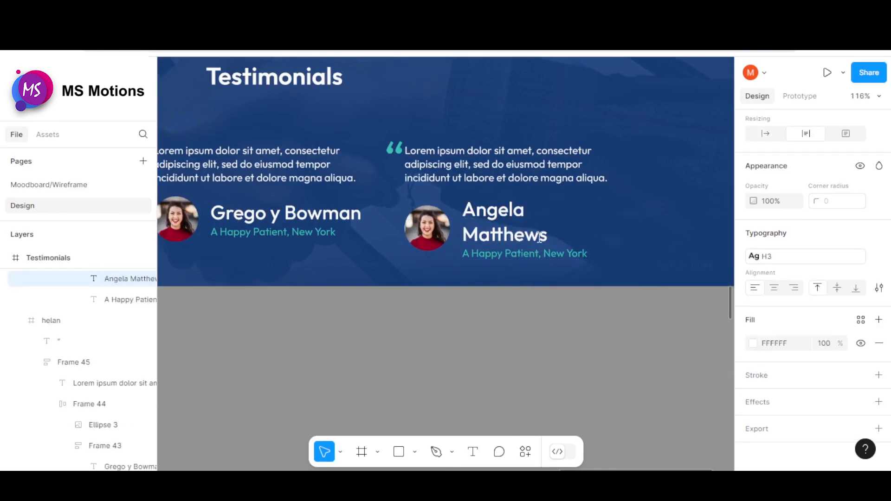
{"action": "key", "text": "Escape"}
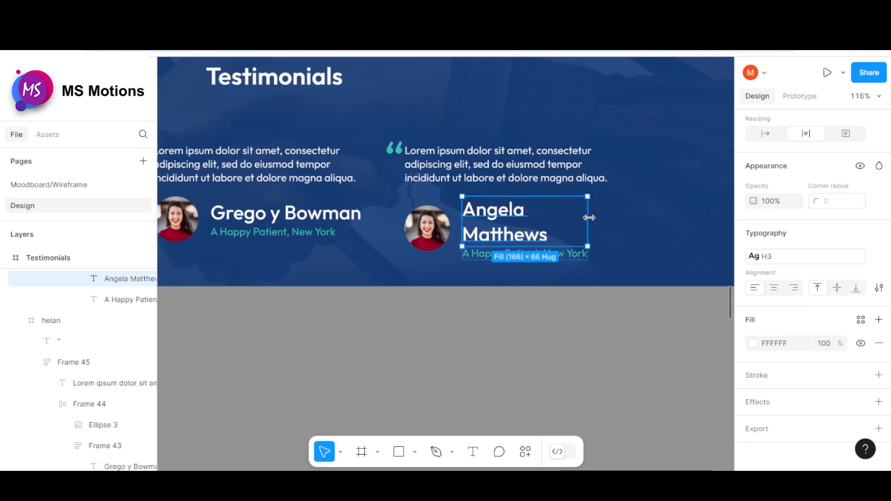
{"action": "double_click", "coordinate": [589, 218]}
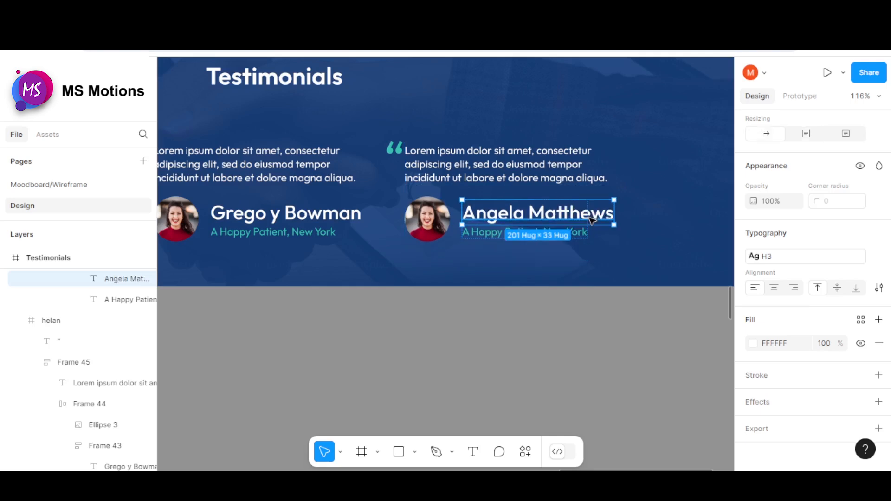
- Select the avatar ellipse in the middle testimonial and search the Unsplash plugin for "avatar"
{"action": "scroll", "coordinate": [592, 221], "scroll_direction": "down", "scroll_amount": 5}
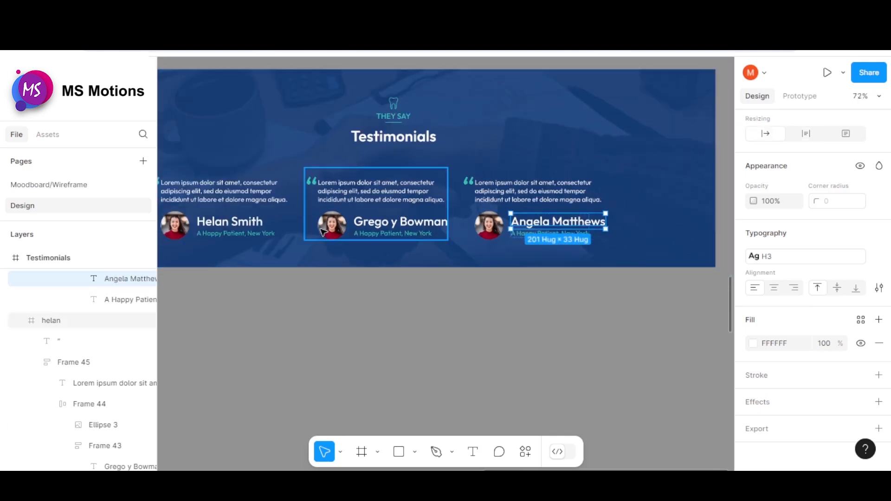
{"action": "left_click", "coordinate": [331, 230]}
{"action": "double_click", "coordinate": [331, 231]}
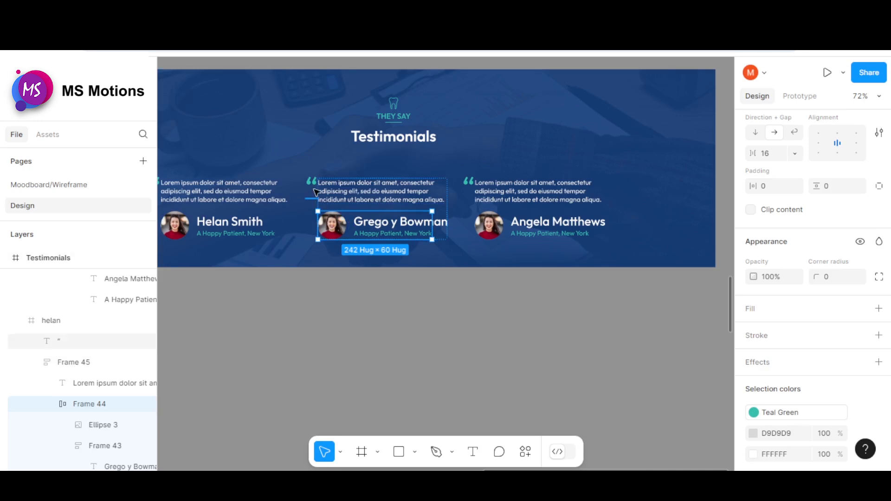
{"action": "double_click", "coordinate": [335, 232]}
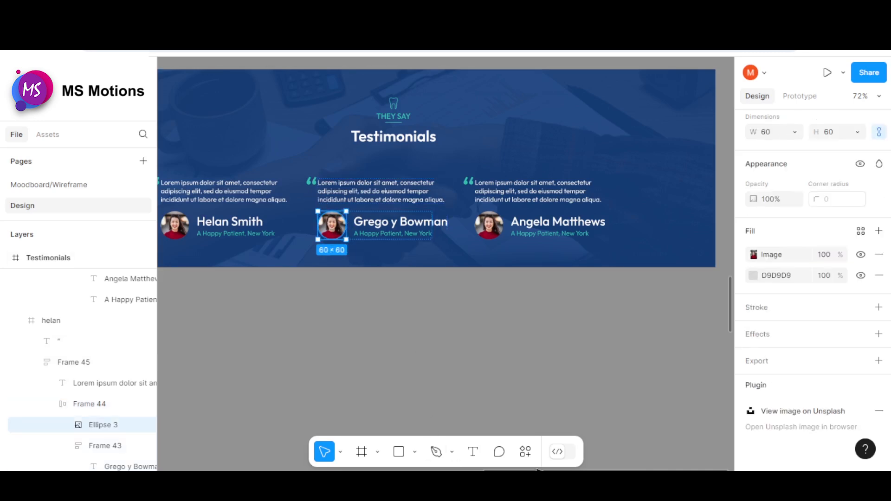
{"action": "left_click", "coordinate": [525, 451]}
{"action": "key", "text": "Escape"}
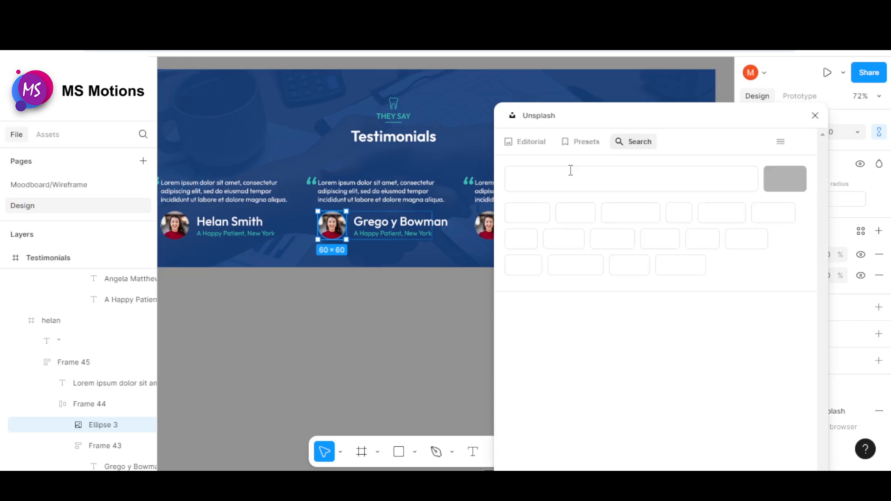
{"action": "left_click", "coordinate": [569, 178]}
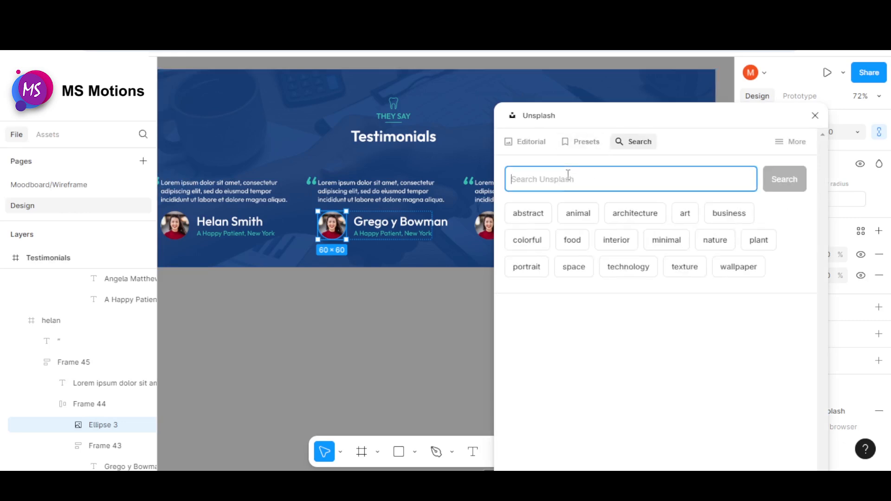
{"action": "type", "text": "avatar"}
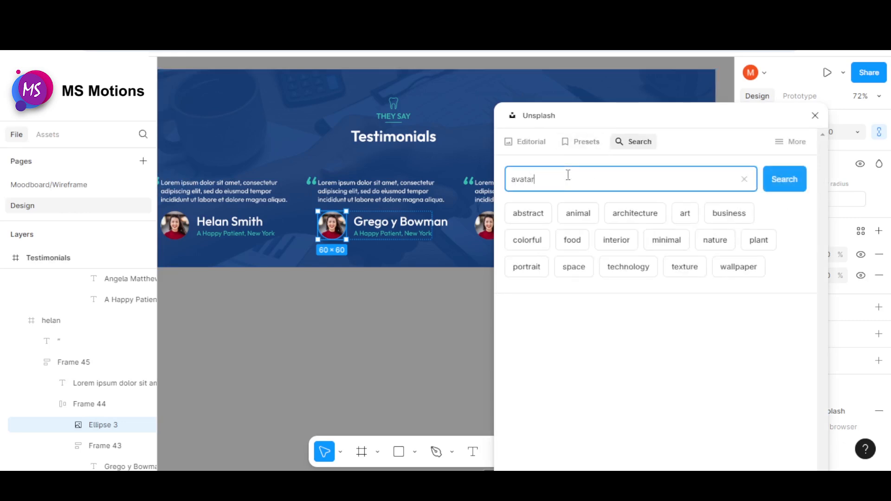
{"action": "key", "text": "Return"}
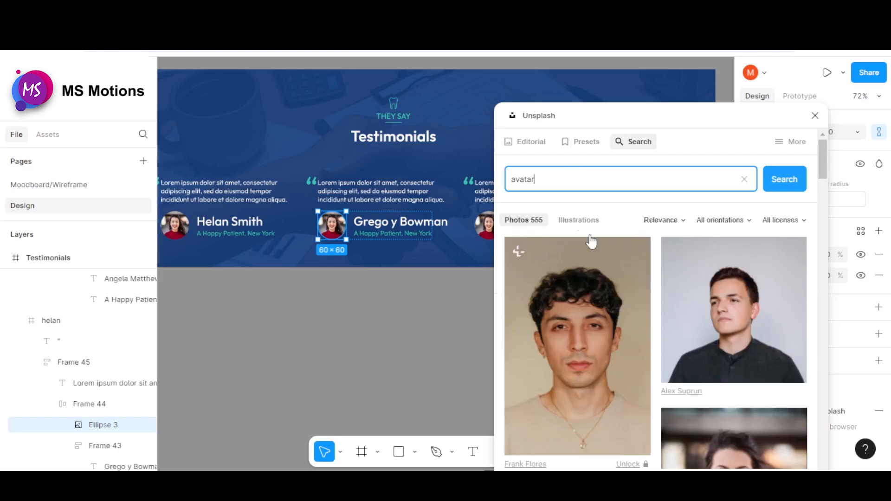
- Fill the middle testimonial's avatar with the portrait of the curly-haired man in a beige T-shirt from the Unsplash results
{"action": "scroll", "coordinate": [708, 335], "scroll_direction": "down", "scroll_amount": 5}
{"action": "scroll", "coordinate": [710, 338], "scroll_direction": "down", "scroll_amount": 10}
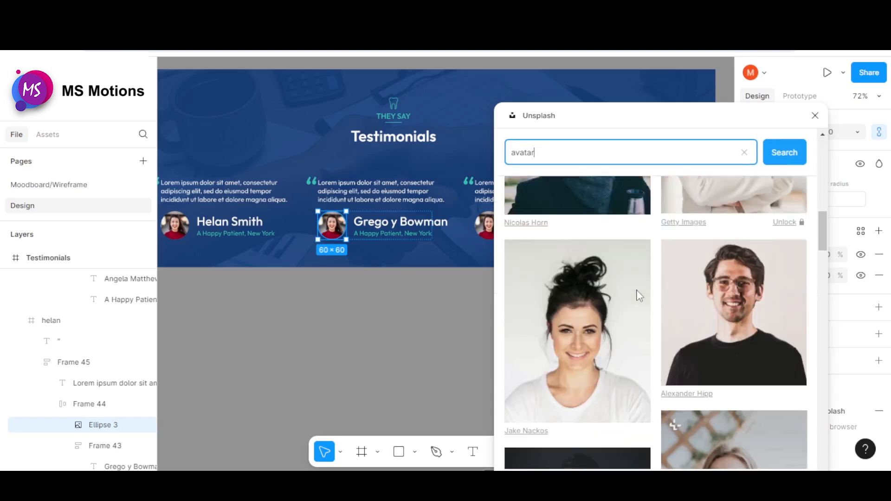
{"action": "scroll", "coordinate": [639, 299], "scroll_direction": "down", "scroll_amount": 8}
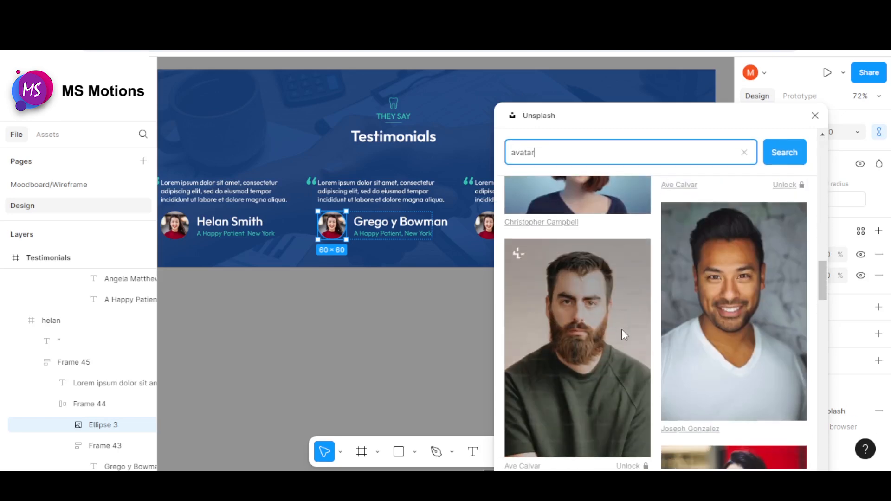
{"action": "scroll", "coordinate": [623, 330], "scroll_direction": "down", "scroll_amount": 10}
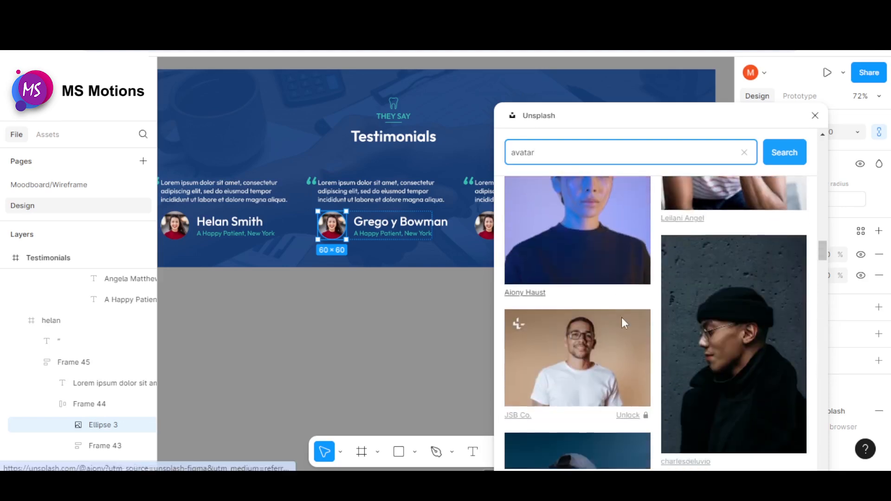
{"action": "scroll", "coordinate": [633, 307], "scroll_direction": "down", "scroll_amount": 10}
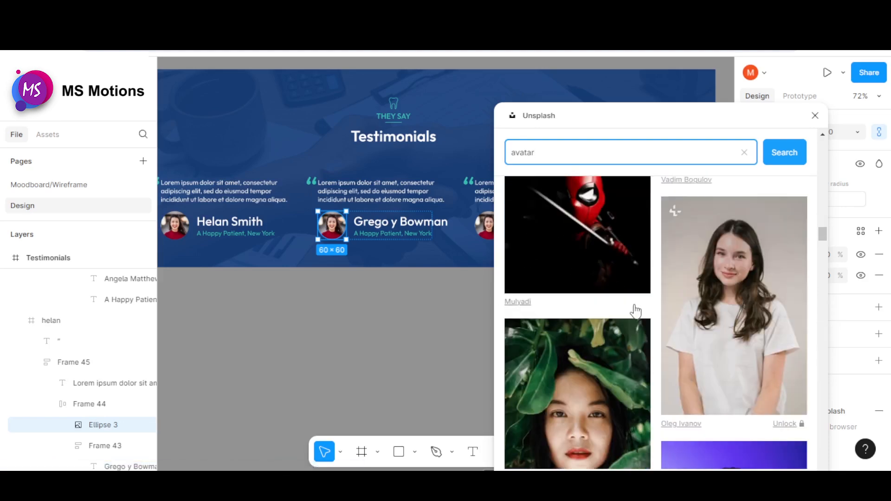
{"action": "scroll", "coordinate": [633, 305], "scroll_direction": "down", "scroll_amount": 10}
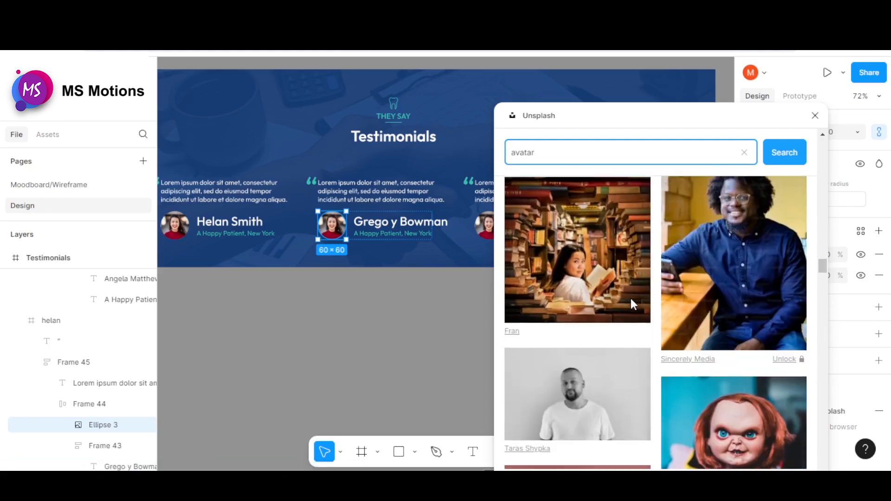
{"action": "scroll", "coordinate": [630, 299], "scroll_direction": "up", "scroll_amount": 10}
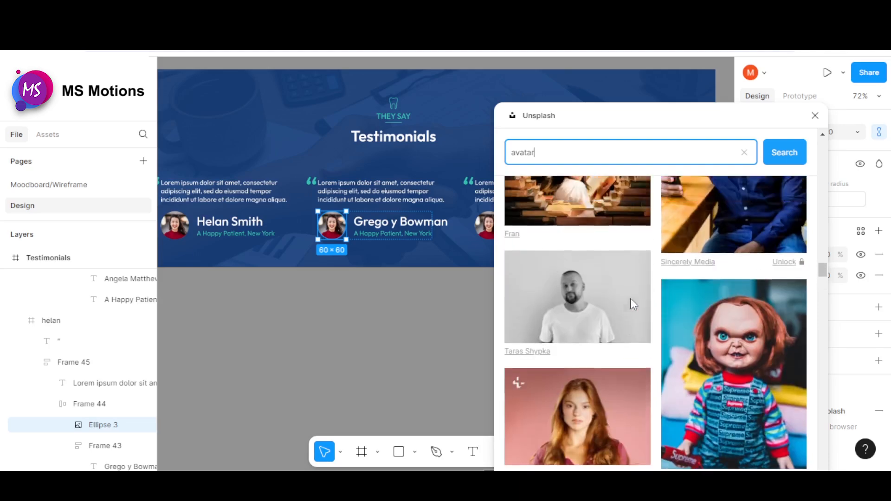
{"action": "scroll", "coordinate": [632, 304], "scroll_direction": "up", "scroll_amount": 15}
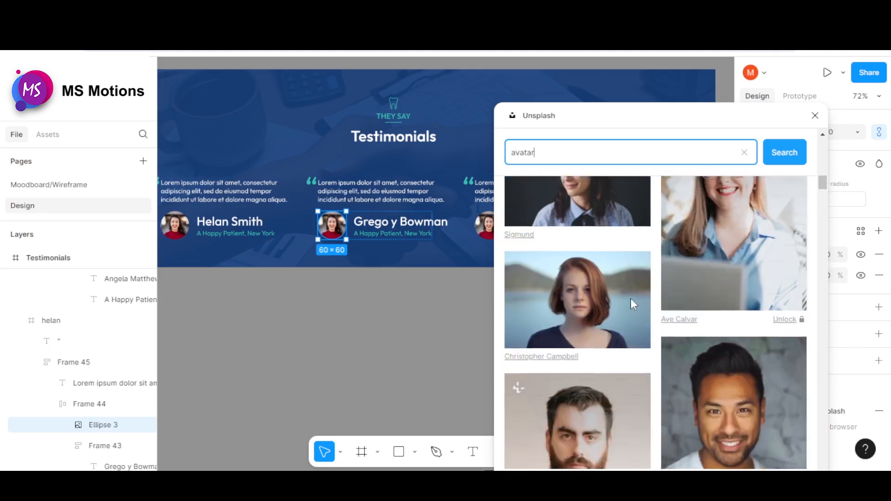
{"action": "scroll", "coordinate": [631, 304], "scroll_direction": "up", "scroll_amount": 3}
{"action": "left_click", "coordinate": [631, 302]}
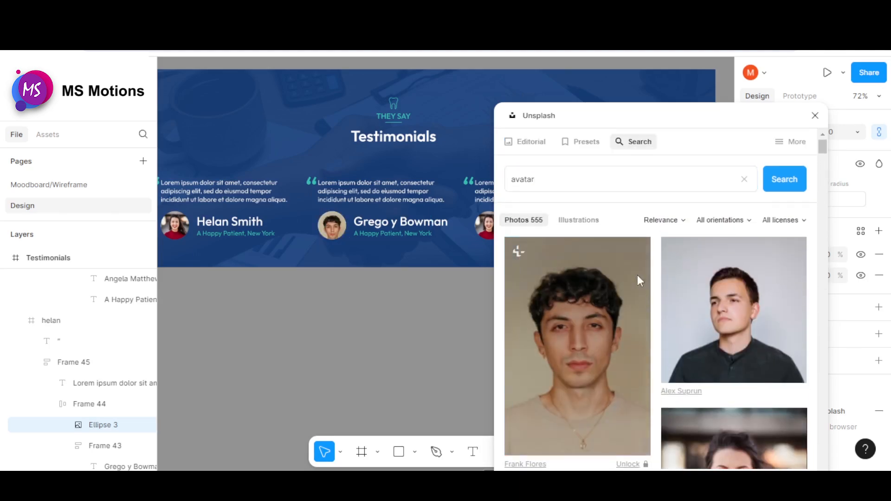
- Fill the third testimonial's avatar with the Unsplash portrait of the smiling woman with a hair bun and close the plugin
{"action": "left_click", "coordinate": [484, 226]}
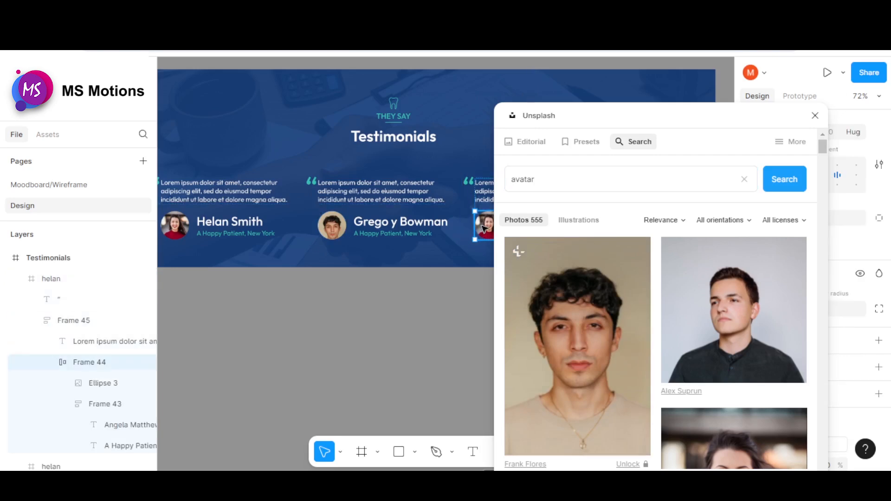
{"action": "double_click", "coordinate": [484, 227]}
{"action": "scroll", "coordinate": [729, 307], "scroll_direction": "down", "scroll_amount": 4}
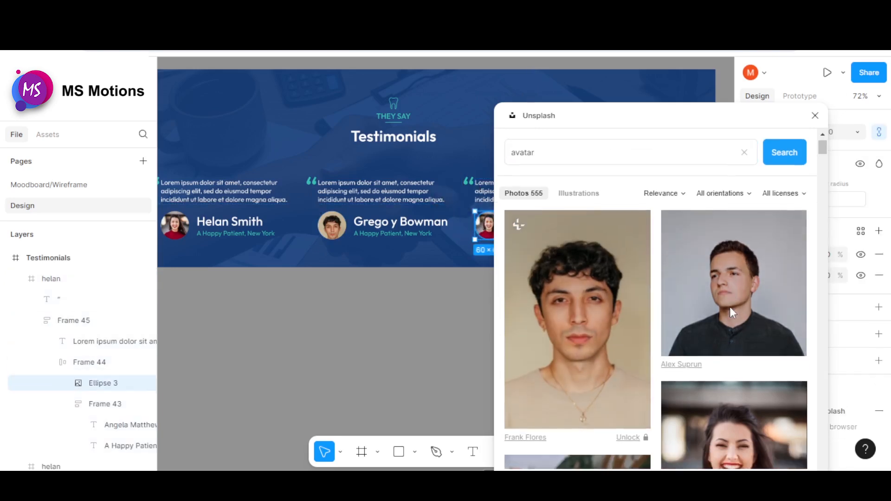
{"action": "scroll", "coordinate": [729, 307], "scroll_direction": "down", "scroll_amount": 8}
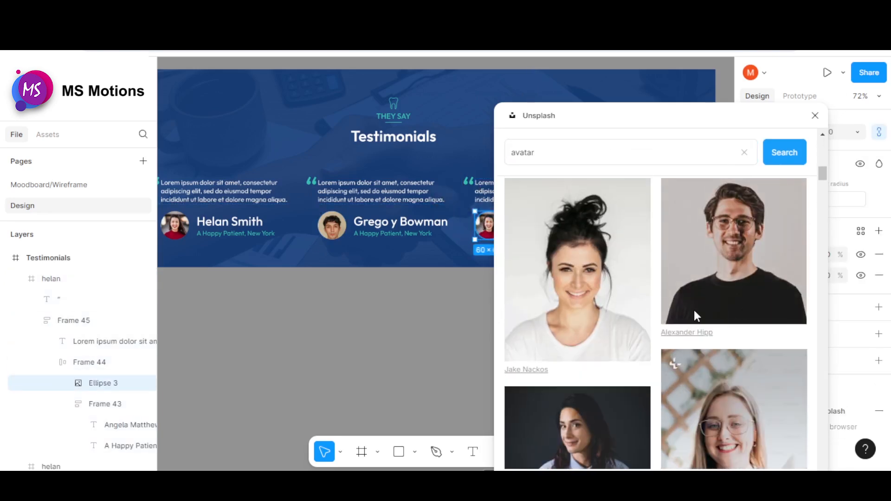
{"action": "left_click", "coordinate": [814, 115]}
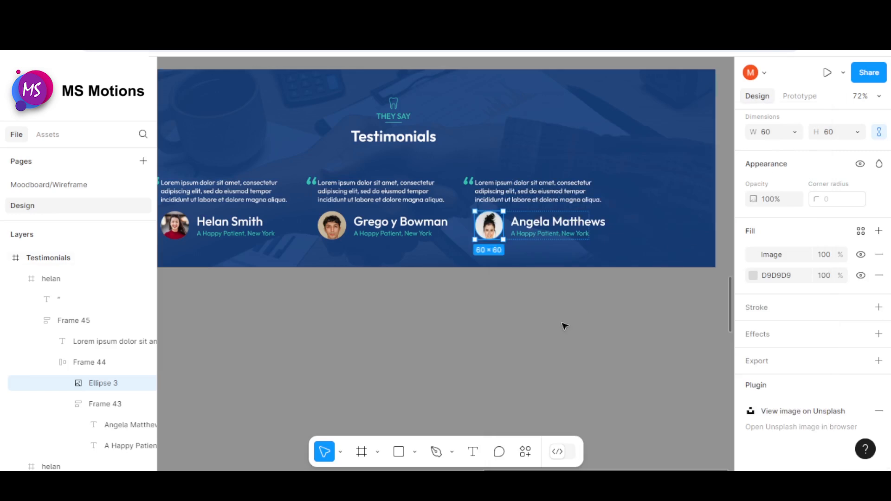
- Adjust the crop of the third avatar's photo so the woman's head and shoulders fit inside the circle
{"action": "left_click", "coordinate": [755, 255]}
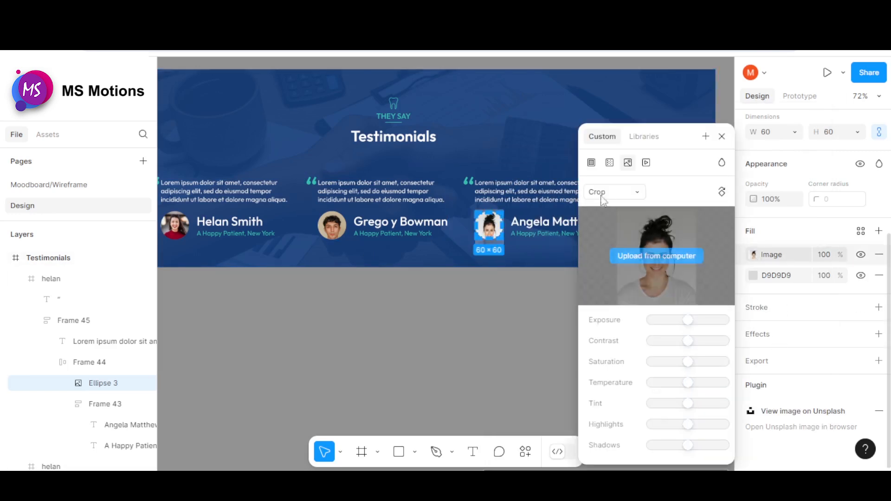
{"action": "left_click", "coordinate": [600, 191]}
{"action": "scroll", "coordinate": [489, 241], "scroll_direction": "up", "scroll_amount": 5}
{"action": "scroll", "coordinate": [489, 240], "scroll_direction": "up", "scroll_amount": 4}
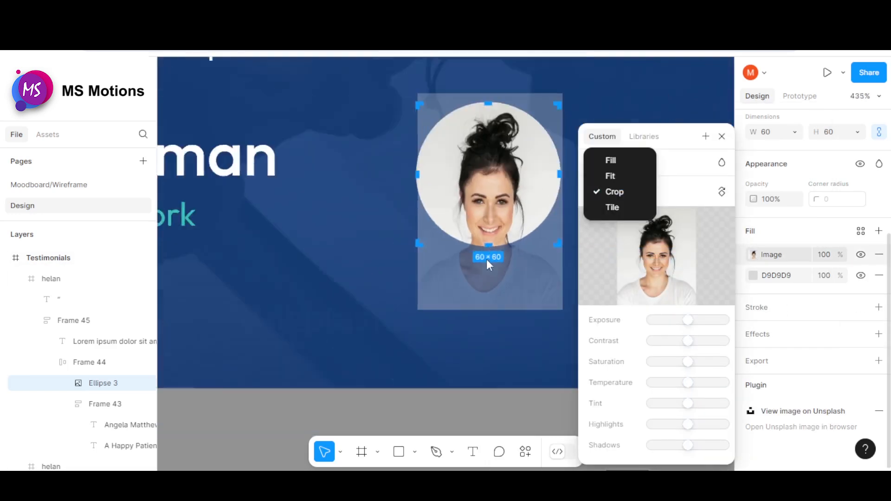
{"action": "left_click", "coordinate": [523, 268]}
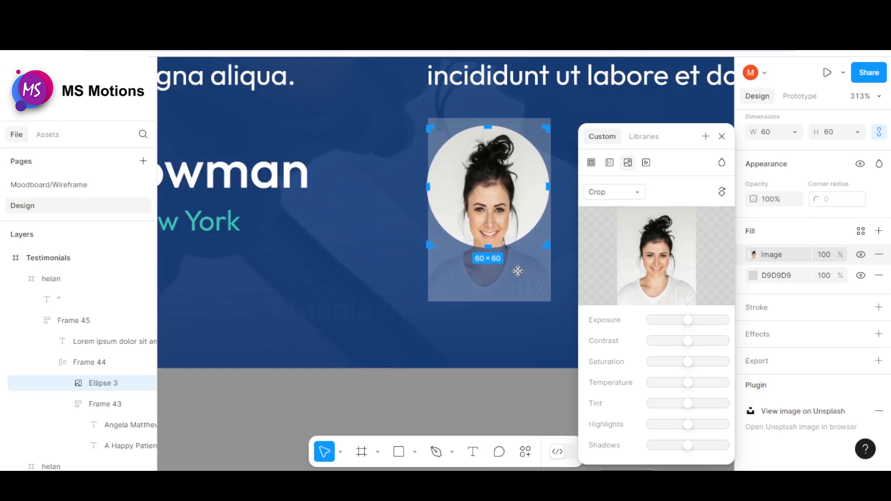
{"action": "left_click_drag", "start_coordinate": [535, 252], "coordinate": [497, 114]}
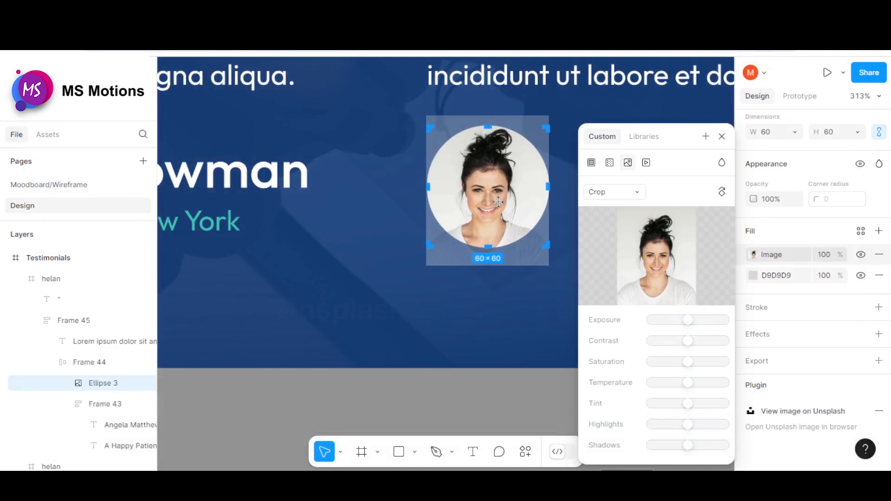
{"action": "key", "text": "Escape"}
{"action": "scroll", "coordinate": [497, 201], "scroll_direction": "down", "scroll_amount": 5}
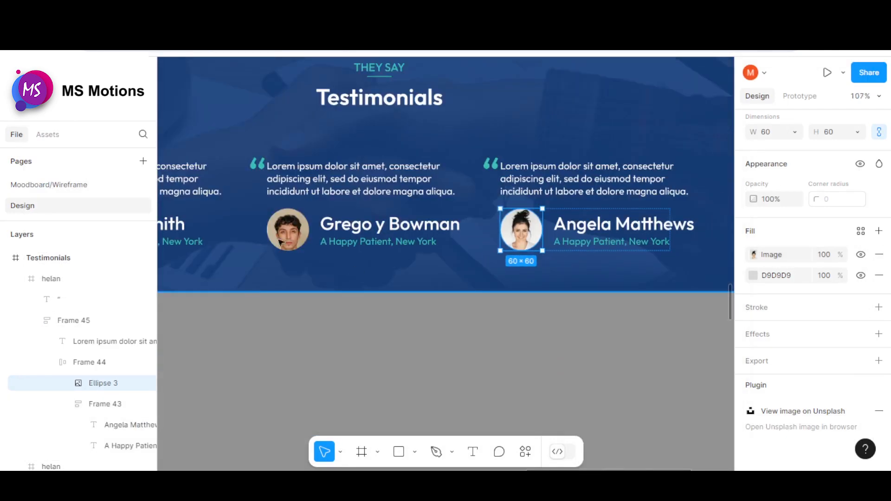
- Reposition the cropped photo in the middle avatar so the man's whole head sits inside the circle
{"action": "scroll", "coordinate": [281, 242], "scroll_direction": "up", "scroll_amount": 5}
{"action": "left_click", "coordinate": [315, 223]}
{"action": "double_click", "coordinate": [315, 223]}
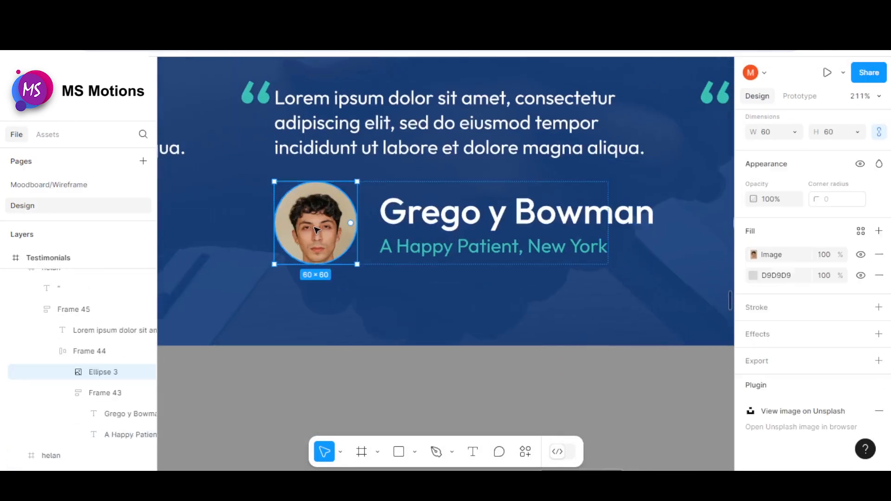
{"action": "left_click", "coordinate": [770, 259]}
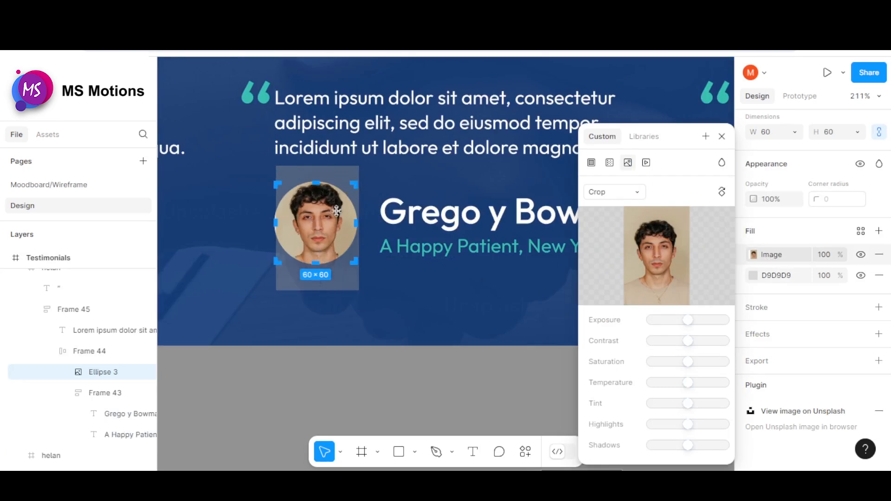
{"action": "left_click", "coordinate": [721, 136]}
{"action": "scroll", "coordinate": [548, 290], "scroll_direction": "down", "scroll_amount": 10}
{"action": "left_click", "coordinate": [477, 288]}
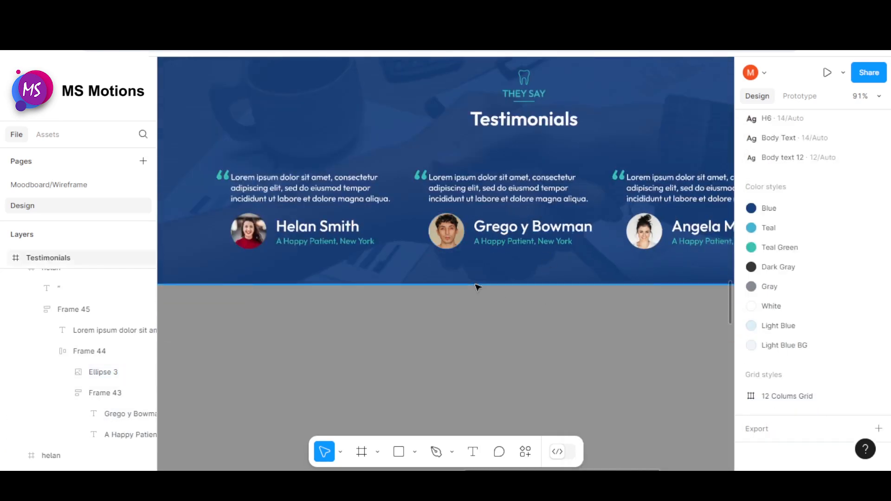
- Combine the three testimonial frames into one horizontal auto layout row
{"action": "scroll", "coordinate": [545, 289], "scroll_direction": "up", "scroll_amount": 2}
{"action": "left_click", "coordinate": [371, 232]}
{"action": "left_click", "coordinate": [491, 232], "text": "shift"}
{"action": "left_click", "coordinate": [617, 232], "text": "shift"}
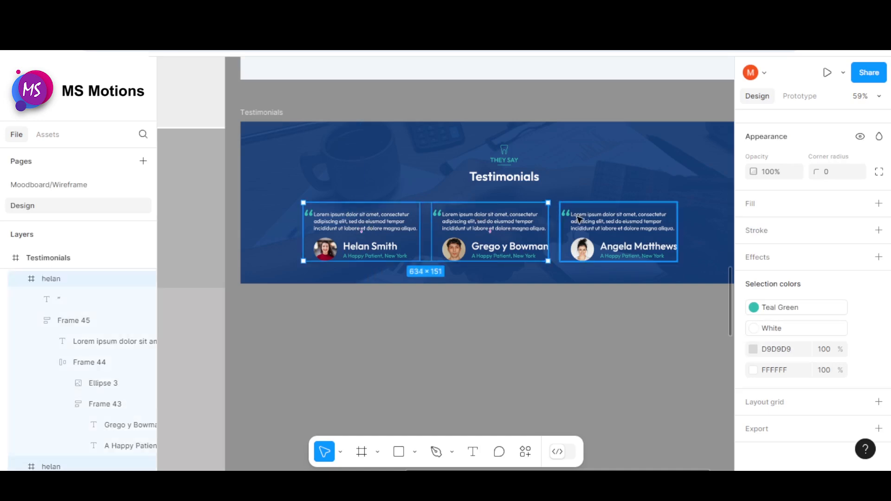
{"action": "right_click", "coordinate": [578, 218]}
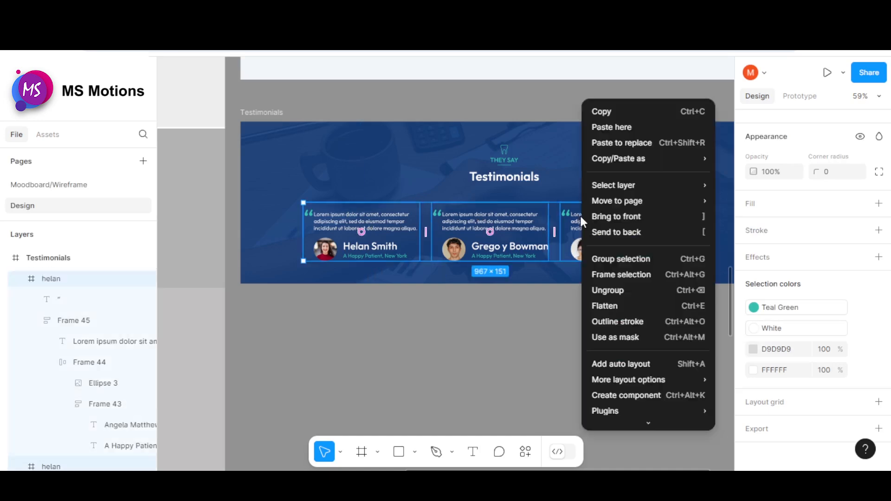
{"action": "left_click", "coordinate": [613, 365]}
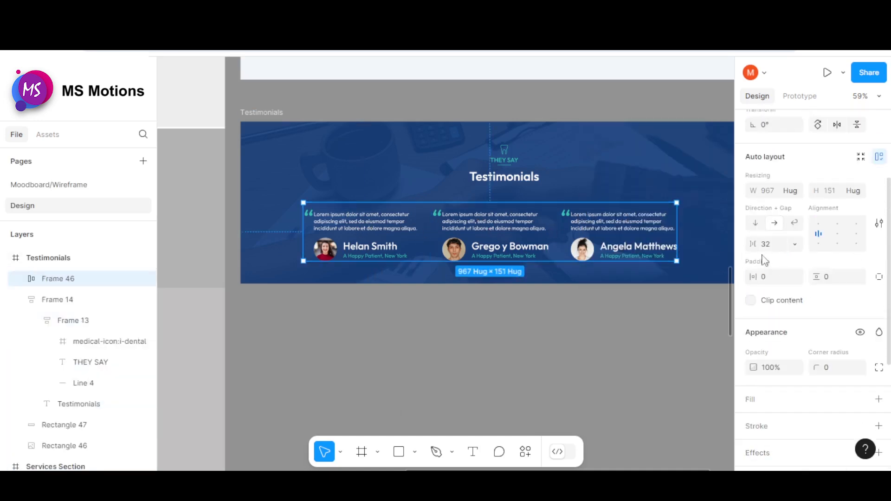
- Set the gap between the testimonials to 40 and centre the row horizontally in the Testimonials section
{"action": "left_click", "coordinate": [776, 250]}
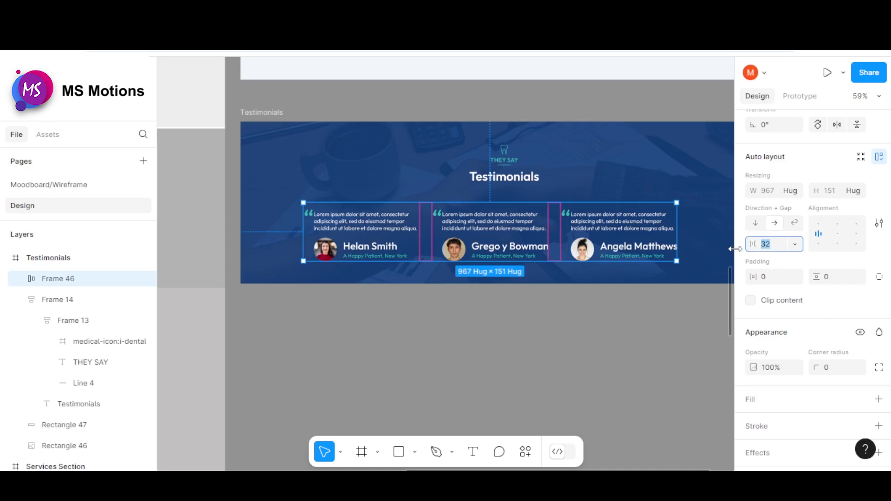
{"action": "key", "text": "Return"}
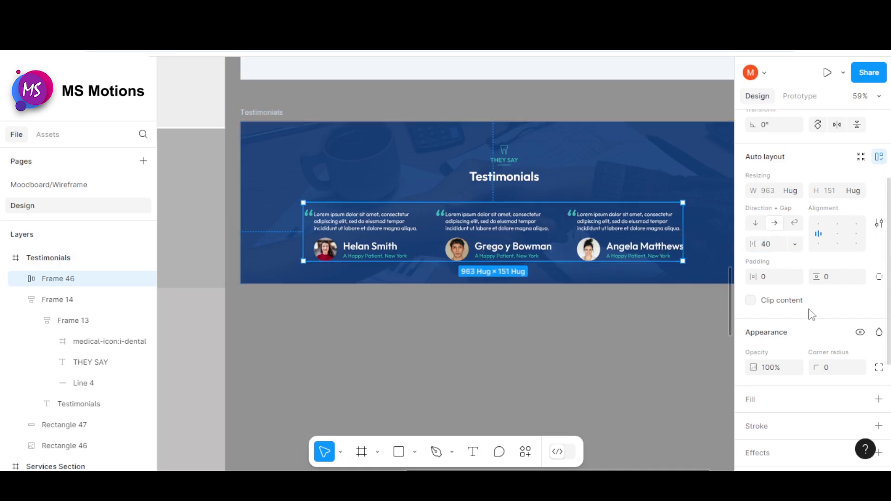
{"action": "scroll", "coordinate": [805, 264], "scroll_direction": "up", "scroll_amount": 3}
{"action": "left_click", "coordinate": [775, 188]}
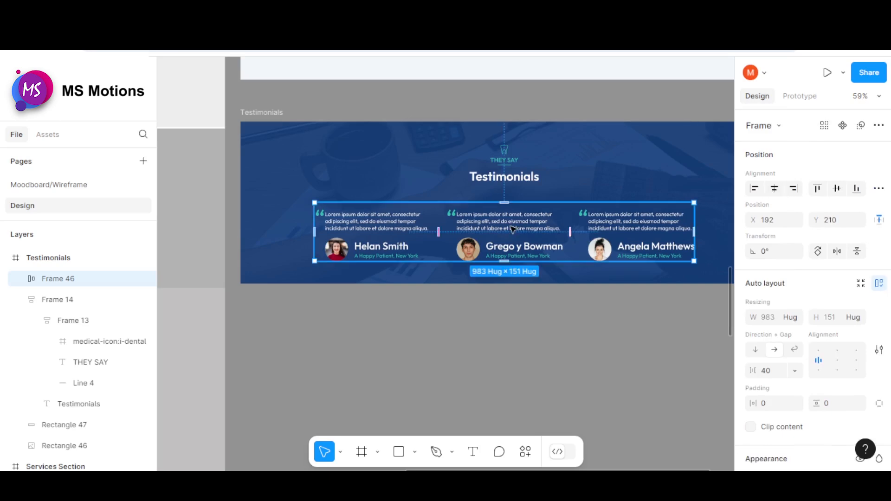
- Wrap the Testimonials heading block and the testimonial row together in a vertical auto layout
{"action": "left_click", "coordinate": [518, 187], "text": "shift"}
{"action": "right_click", "coordinate": [504, 170]}
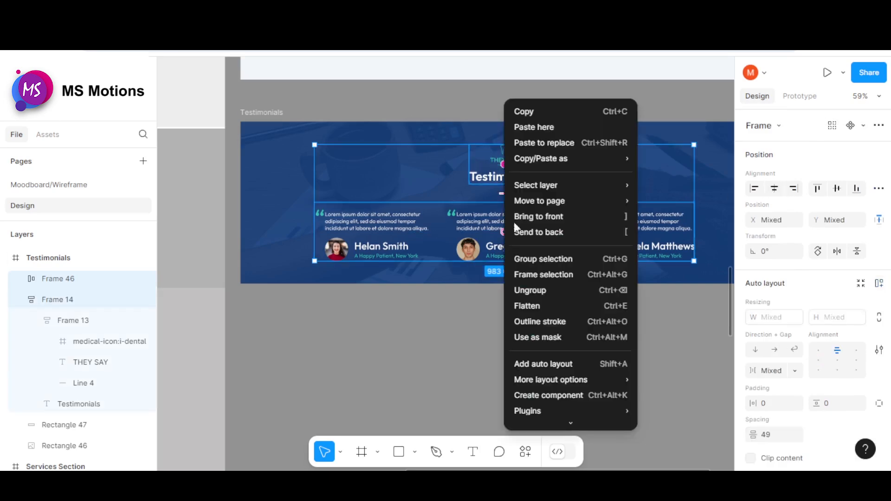
{"action": "left_click", "coordinate": [528, 364]}
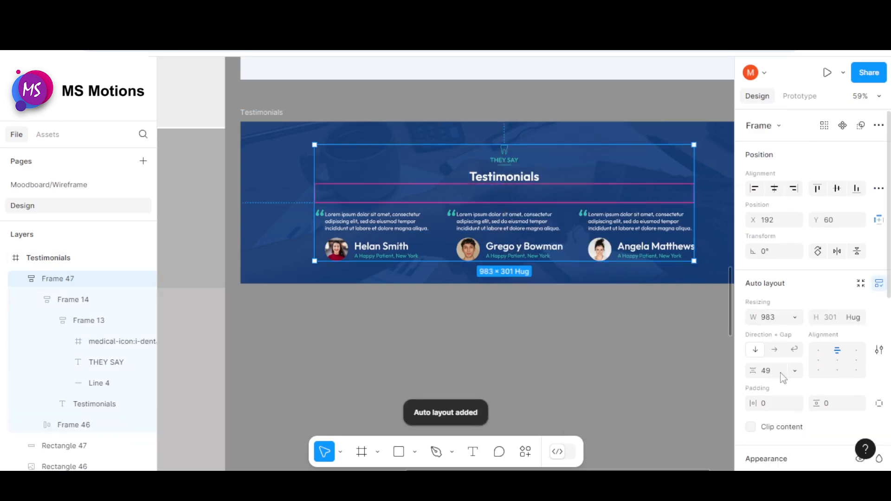
- Set the vertical gap between the Testimonials heading block and the testimonial row to 32
{"action": "left_click", "coordinate": [758, 372]}
{"action": "type", "text": "40"}
{"action": "key", "text": "Return"}
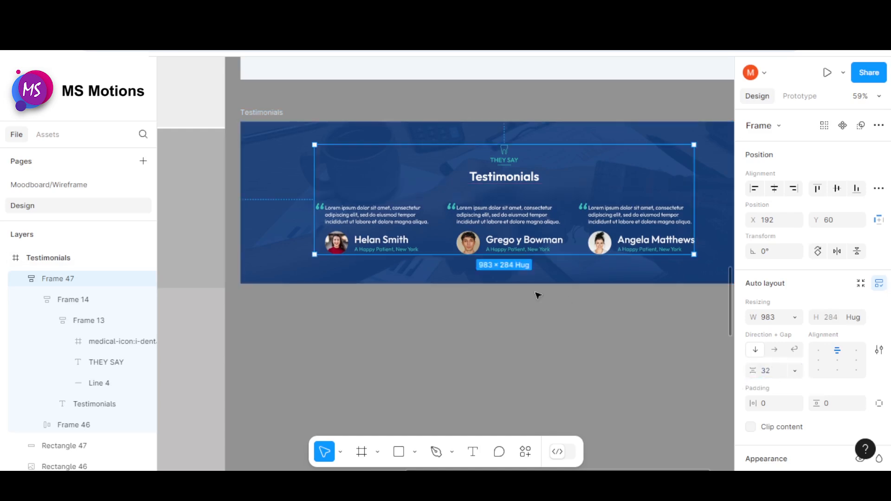
- Try to centre the combined heading and testimonial block vertically within the Testimonials section
{"action": "scroll", "coordinate": [535, 295], "scroll_direction": "down", "scroll_amount": 3}
{"action": "left_click", "coordinate": [583, 304]}
{"action": "left_click", "coordinate": [516, 227]}
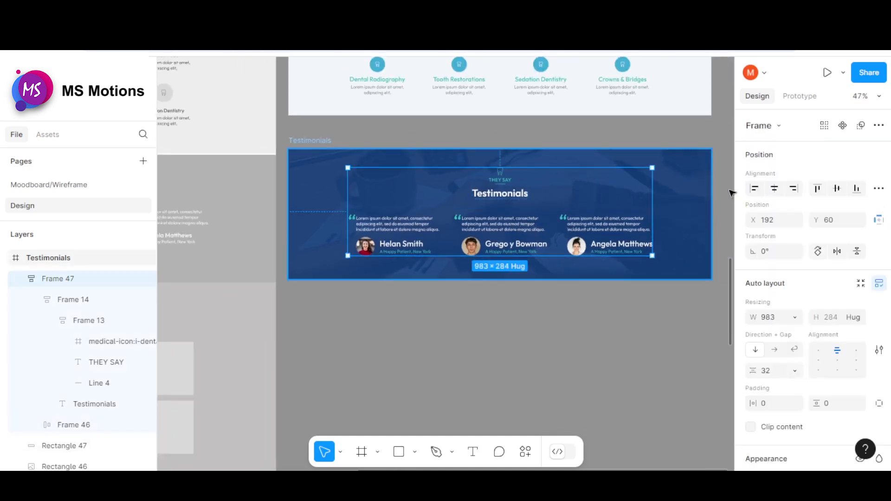
{"action": "left_click", "coordinate": [841, 188]}
{"action": "left_click", "coordinate": [584, 299]}
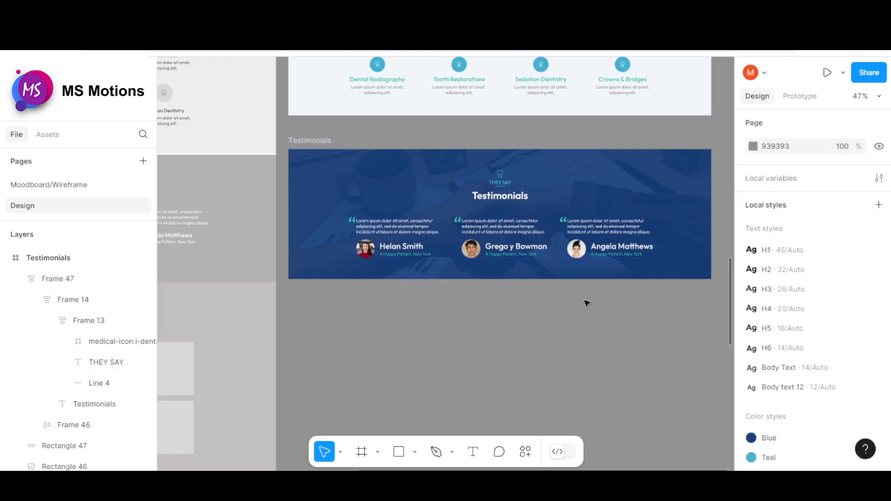
{"action": "key", "text": "ctrl+z"}
{"action": "key", "text": "ctrl+z"}
- Examine the auto layout gap of the What We Do content block in the Services Section as a spacing reference
{"action": "scroll", "coordinate": [565, 316], "scroll_direction": "down", "scroll_amount": 5}
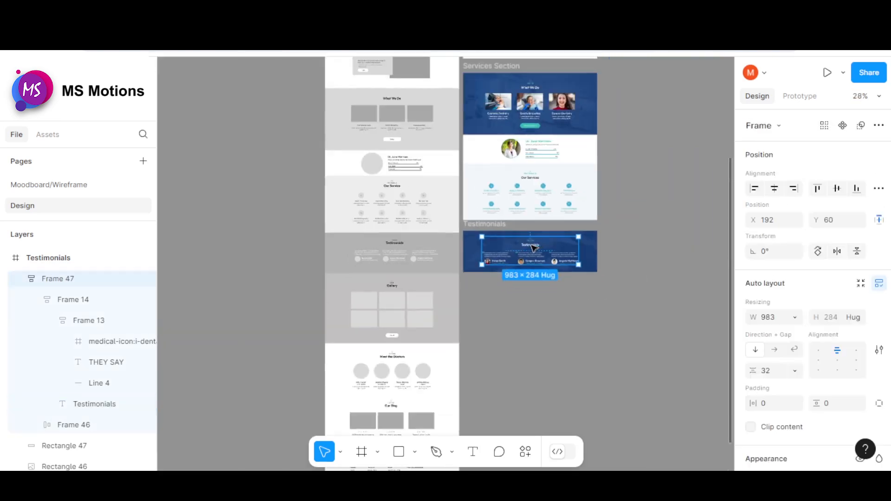
{"action": "scroll", "coordinate": [529, 155], "scroll_direction": "up", "scroll_amount": 2}
{"action": "scroll", "coordinate": [527, 163], "scroll_direction": "down", "scroll_amount": 1}
{"action": "scroll", "coordinate": [525, 174], "scroll_direction": "down", "scroll_amount": 2}
{"action": "scroll", "coordinate": [527, 99], "scroll_direction": "up", "scroll_amount": 6}
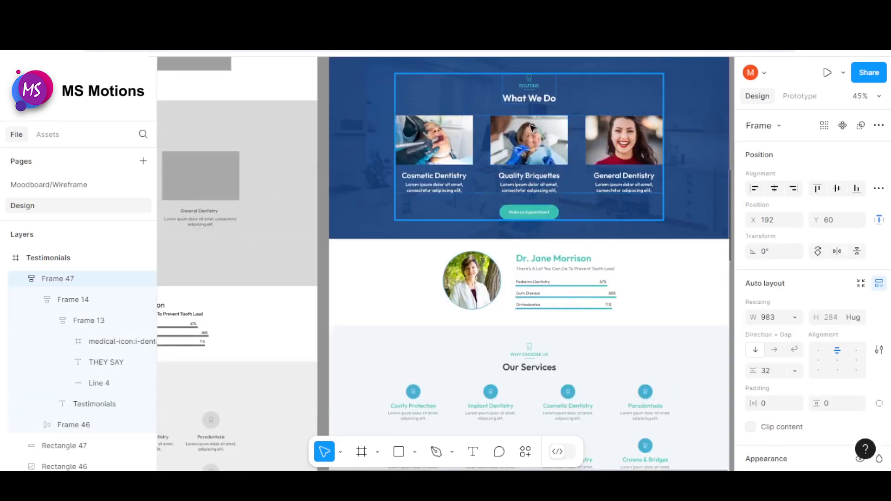
{"action": "double_click", "coordinate": [528, 128]}
{"action": "double_click", "coordinate": [528, 127]}
{"action": "left_click", "coordinate": [510, 98]}
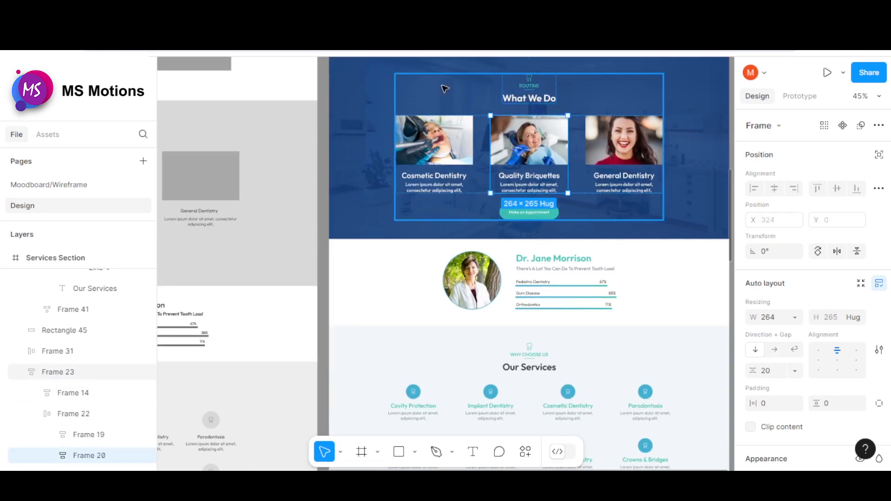
{"action": "scroll", "coordinate": [488, 113], "scroll_direction": "down", "scroll_amount": 2}
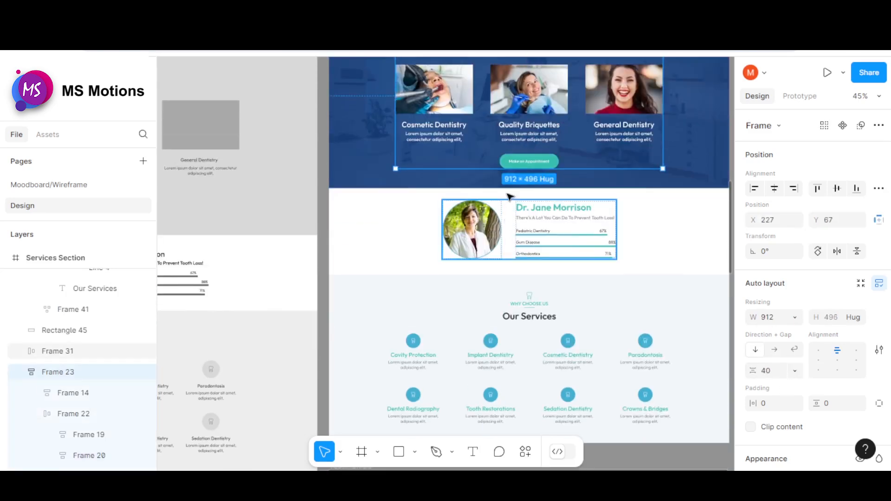
{"action": "scroll", "coordinate": [511, 232], "scroll_direction": "down", "scroll_amount": 4}
{"action": "scroll", "coordinate": [513, 320], "scroll_direction": "up", "scroll_amount": 5}
- Set the vertical gap between the Testimonials heading block and the testimonial row to 40
{"action": "left_click", "coordinate": [513, 319]}
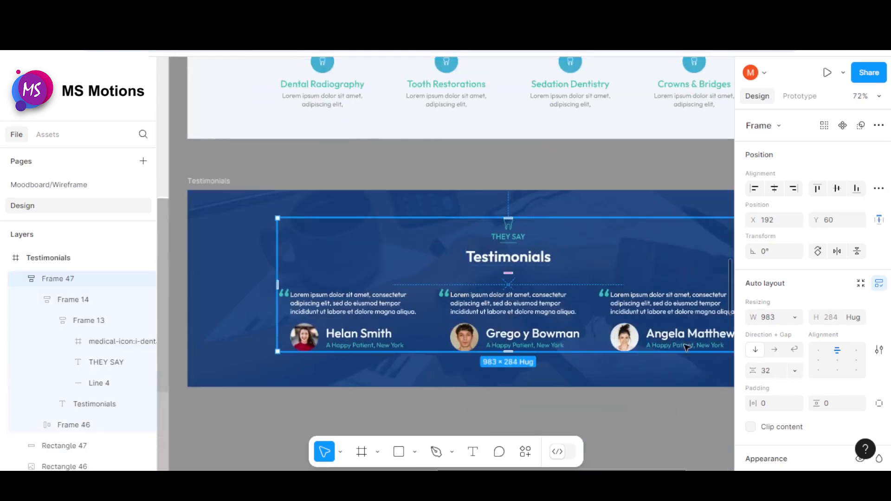
{"action": "type", "text": "40"}
{"action": "key", "text": "Return"}
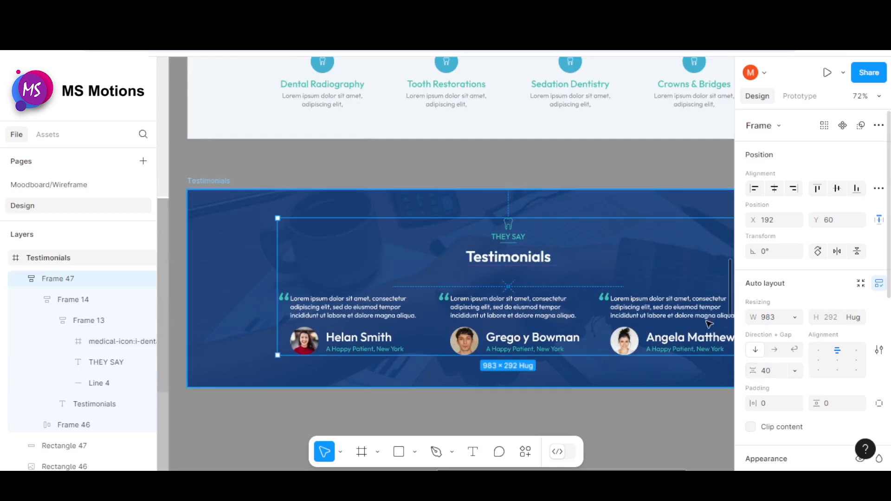
- Check the content block's distances to the edges of the Testimonials section and review the section's overall layout
{"action": "scroll", "coordinate": [508, 223], "scroll_direction": "down", "scroll_amount": 1}
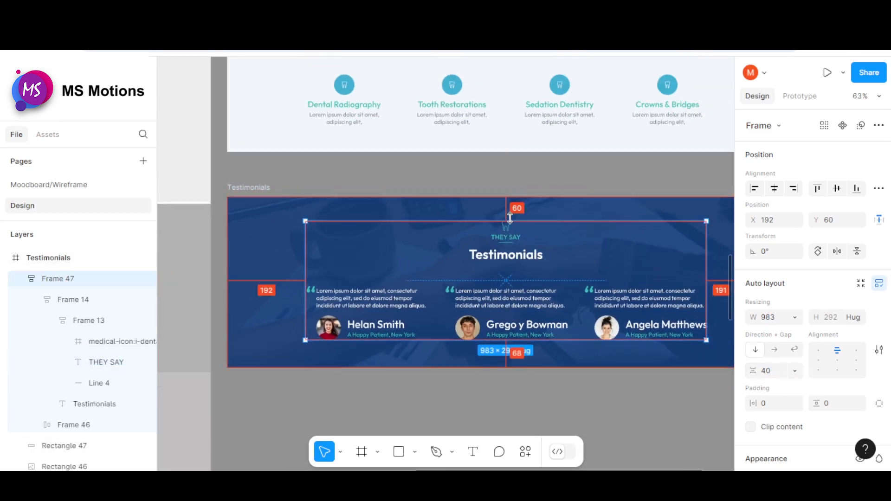
{"action": "scroll", "coordinate": [499, 214], "scroll_direction": "down", "scroll_amount": 3}
{"action": "left_click", "coordinate": [565, 336]}
{"action": "left_click", "coordinate": [555, 252]}
{"action": "scroll", "coordinate": [557, 255], "scroll_direction": "up", "scroll_amount": 1}
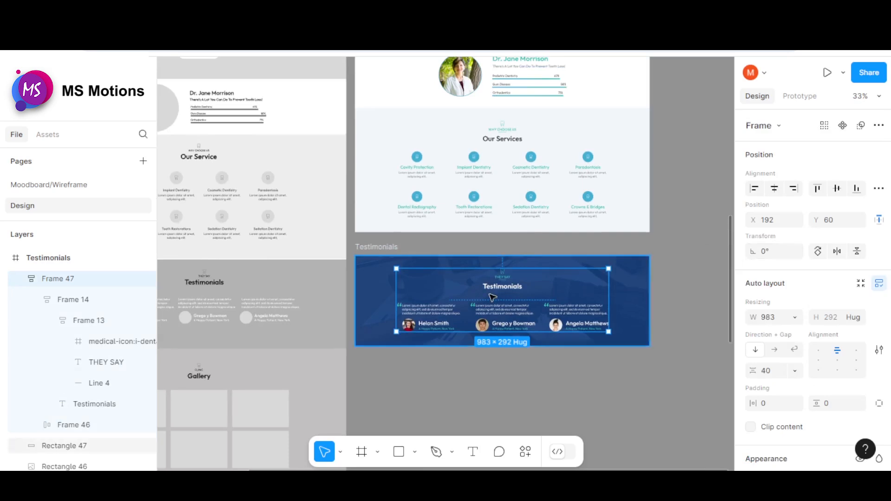
{"action": "scroll", "coordinate": [490, 299], "scroll_direction": "up", "scroll_amount": 3}
{"action": "scroll", "coordinate": [480, 269], "scroll_direction": "down", "scroll_amount": 2}
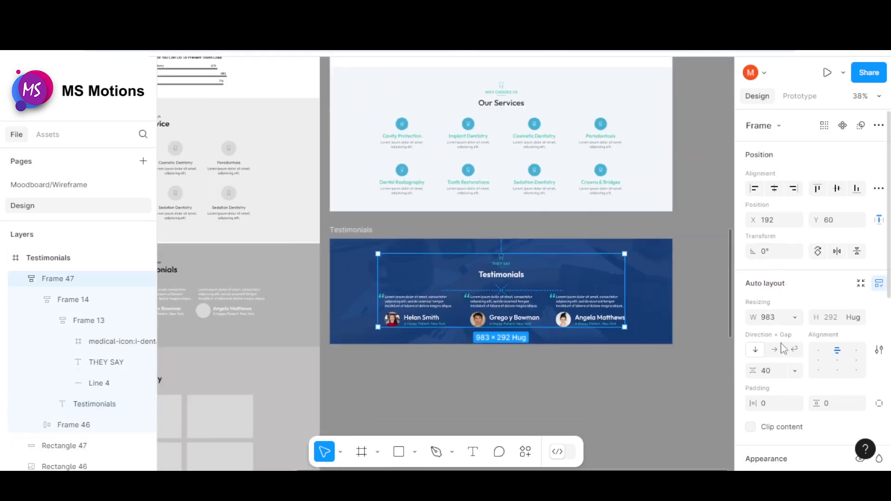
{"action": "left_click", "coordinate": [702, 270]}
{"action": "scroll", "coordinate": [698, 304], "scroll_direction": "down", "scroll_amount": 3}
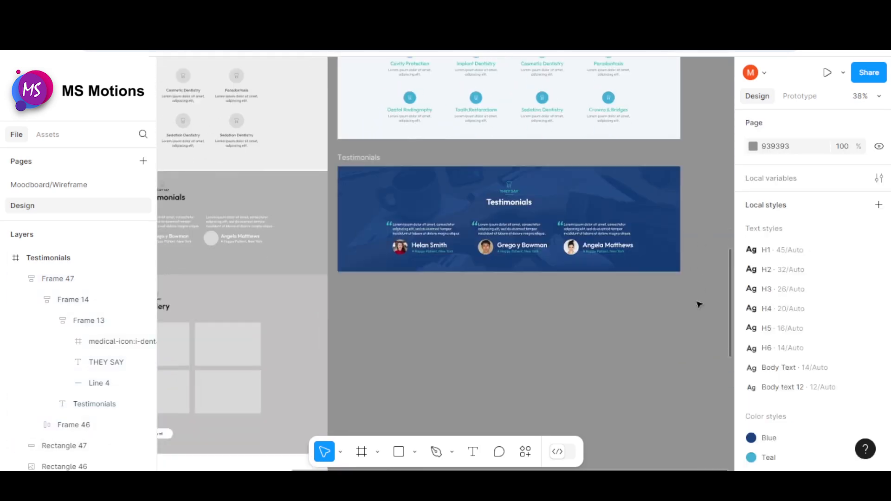